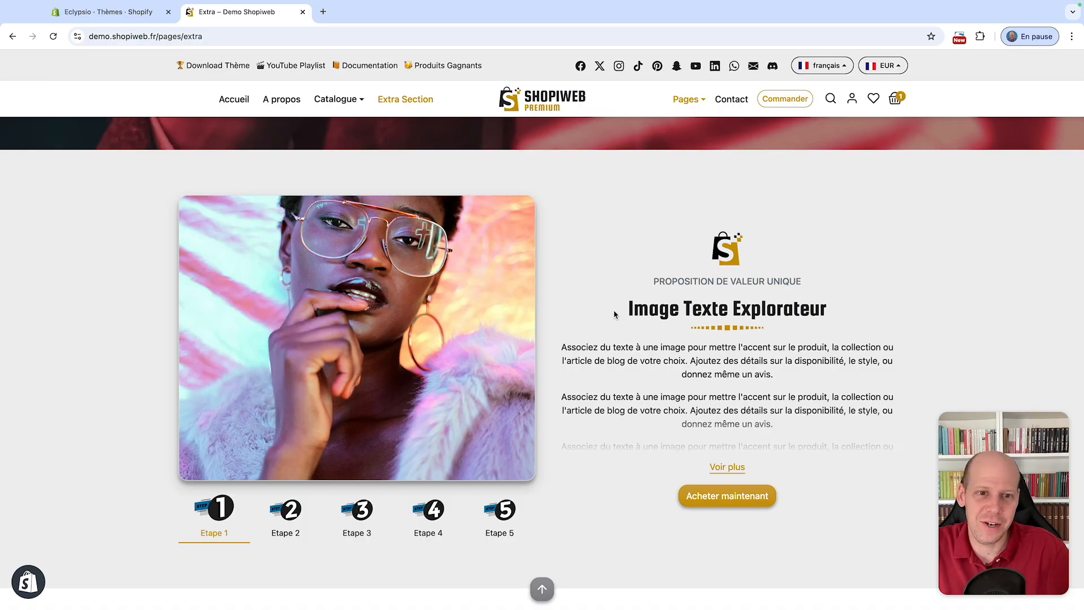
- Preview the images of Etape 2 through Etape 5 in the Image Texte Explorateur demo section, and return to Etape 1
{"action": "scroll", "coordinate": [618, 315], "scroll_direction": "down", "scroll_amount": 1}
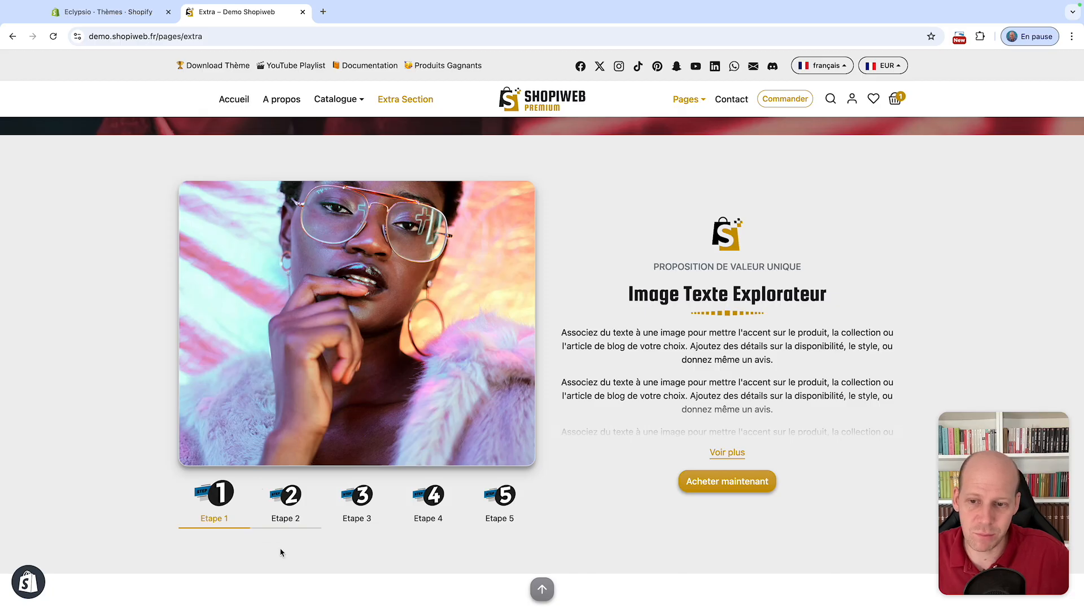
{"action": "left_click", "coordinate": [285, 501]}
{"action": "left_click", "coordinate": [352, 503]}
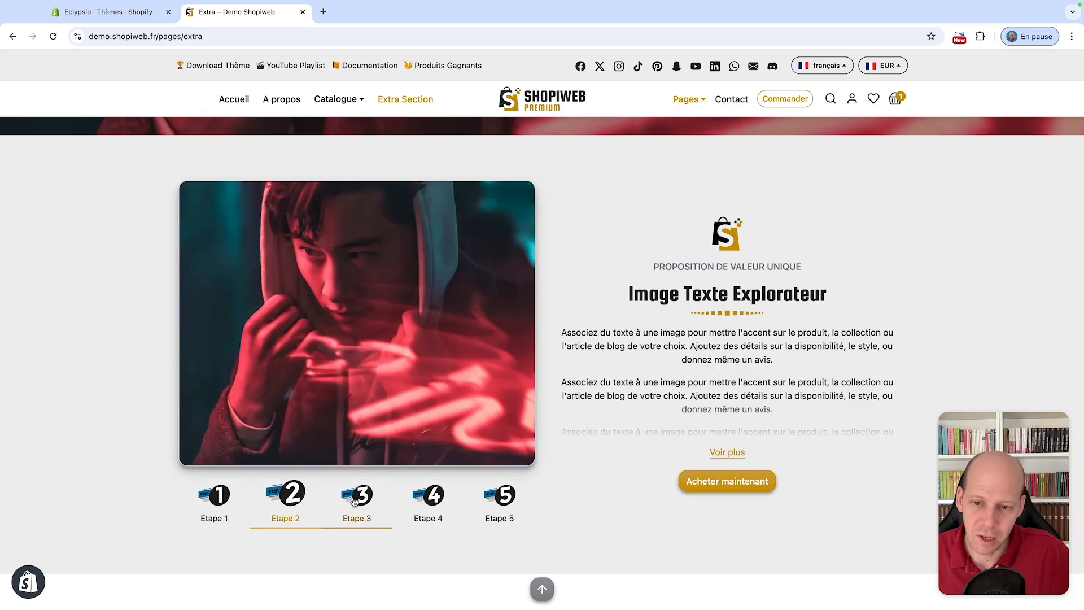
{"action": "left_click", "coordinate": [427, 501]}
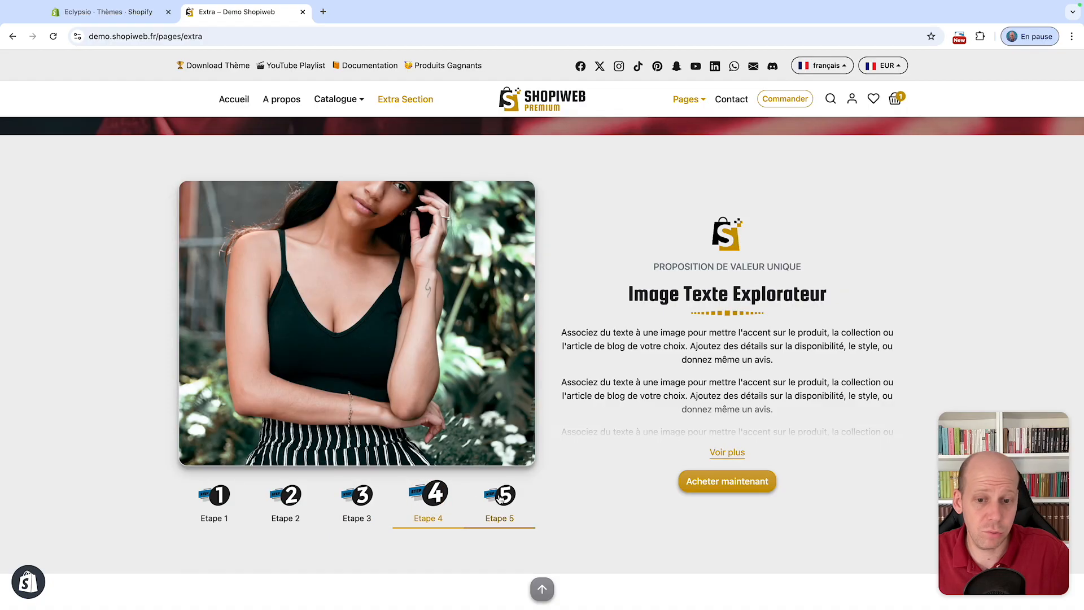
{"action": "left_click", "coordinate": [499, 500]}
{"action": "left_click", "coordinate": [217, 503]}
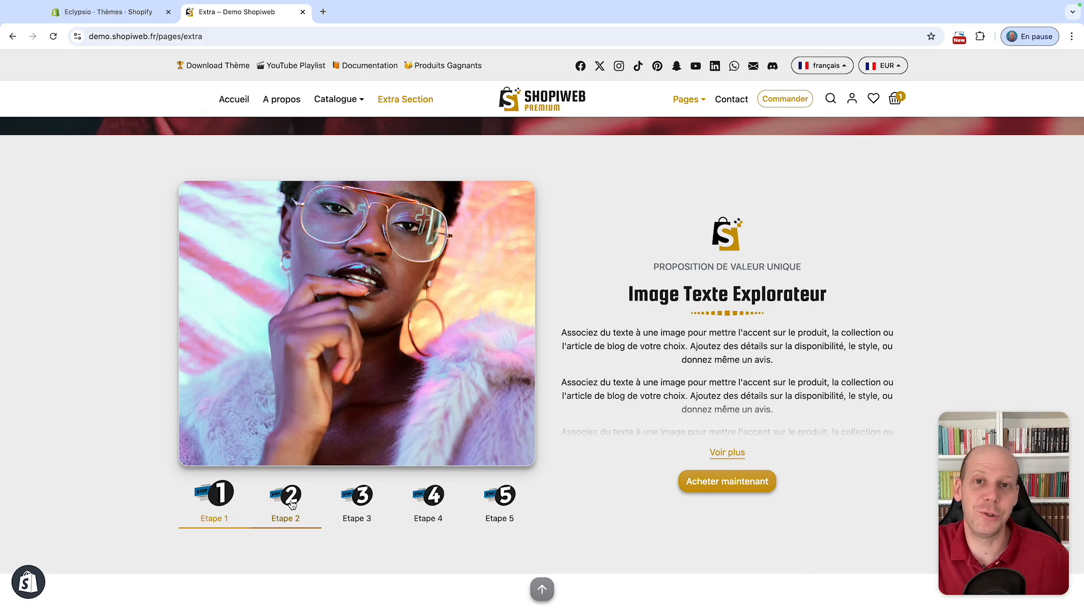
- Compare the demo section's images for Etape 2, Etape 3, Etape 5 and Etape 4
{"action": "left_click", "coordinate": [292, 503]}
{"action": "left_click", "coordinate": [351, 504]}
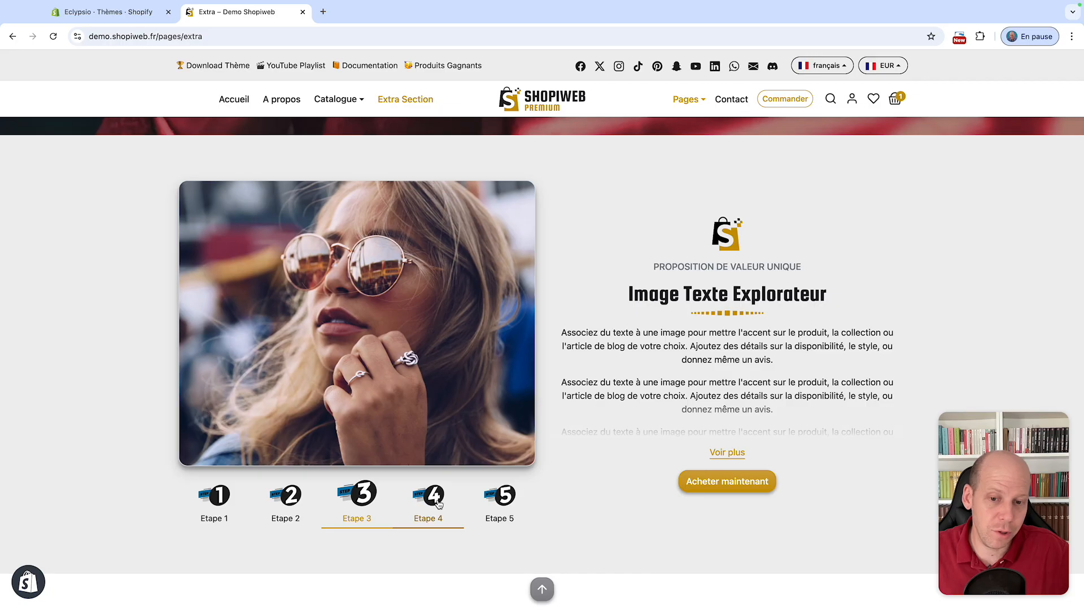
{"action": "left_click", "coordinate": [493, 497]}
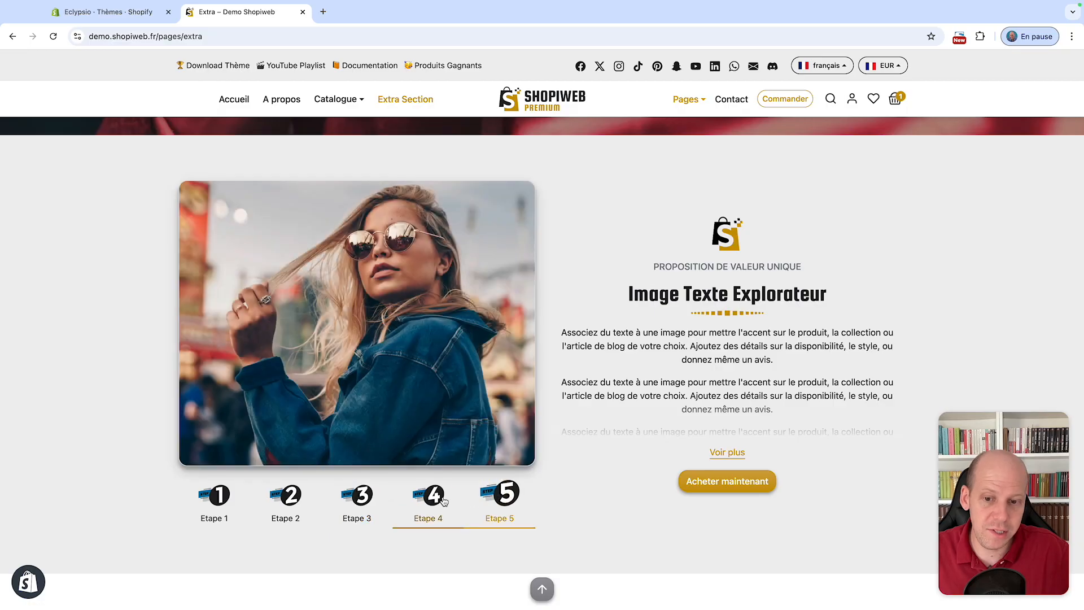
{"action": "left_click", "coordinate": [436, 498]}
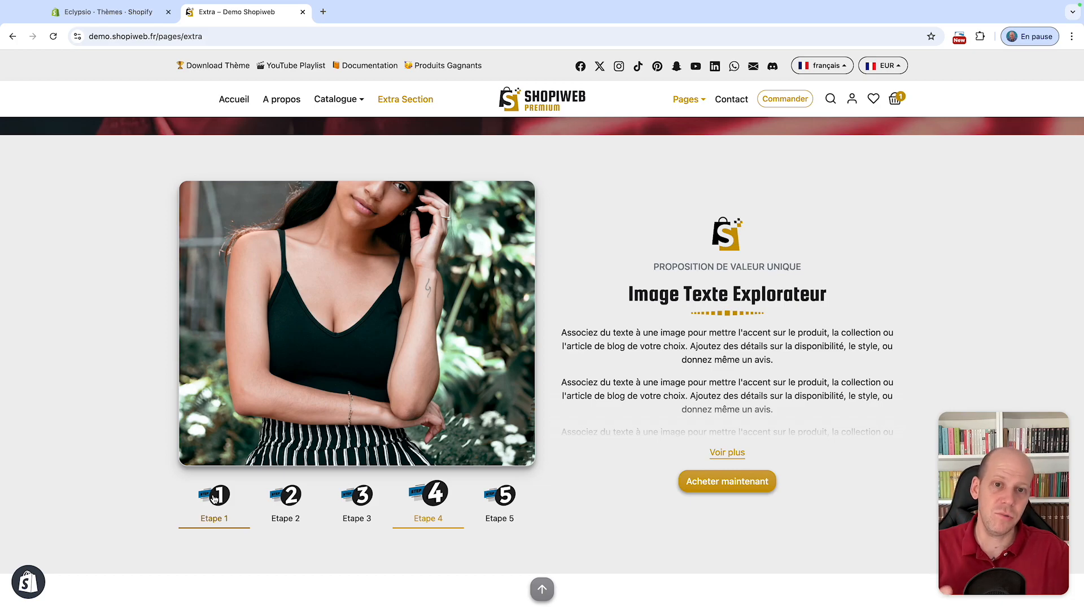
- View the Etape 1 to Etape 3 images again, and expand and collapse the full text beside them
{"action": "left_click", "coordinate": [231, 507]}
{"action": "left_click", "coordinate": [287, 506]}
{"action": "left_click", "coordinate": [353, 505]}
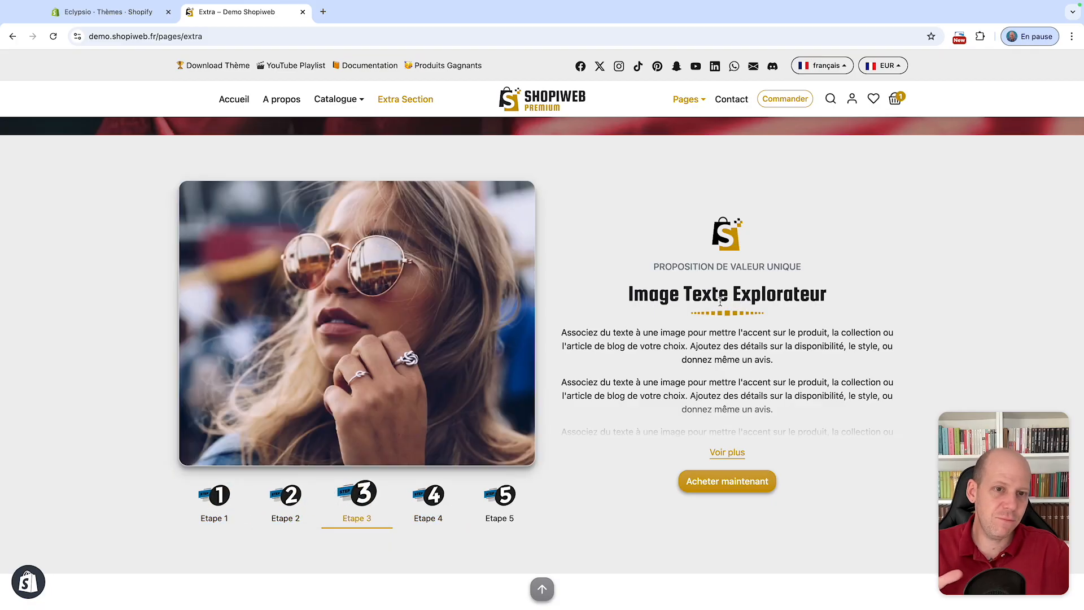
{"action": "left_click", "coordinate": [730, 454]}
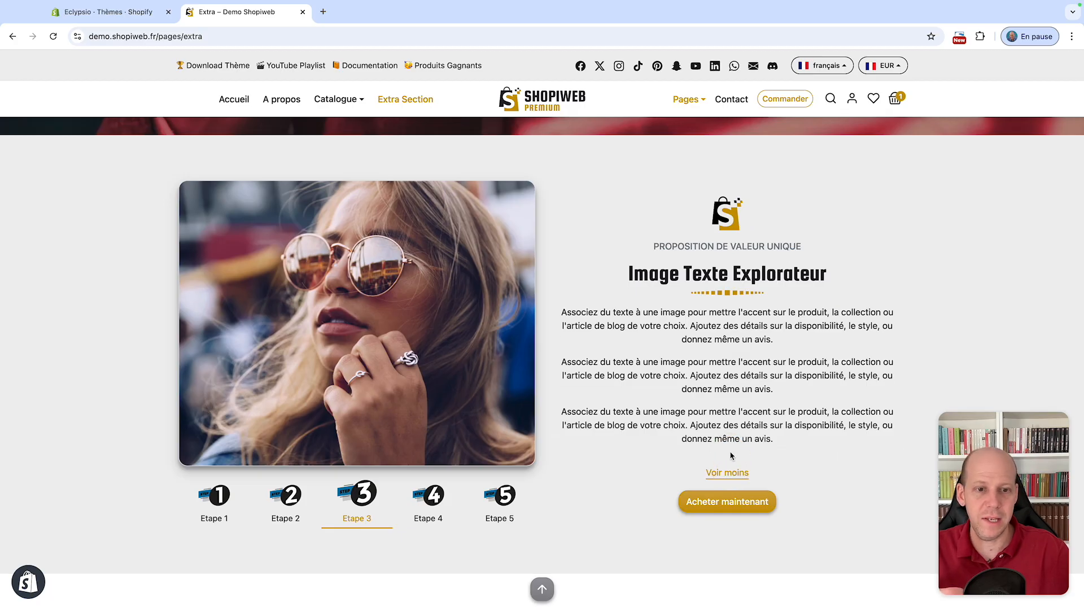
{"action": "left_click", "coordinate": [727, 474]}
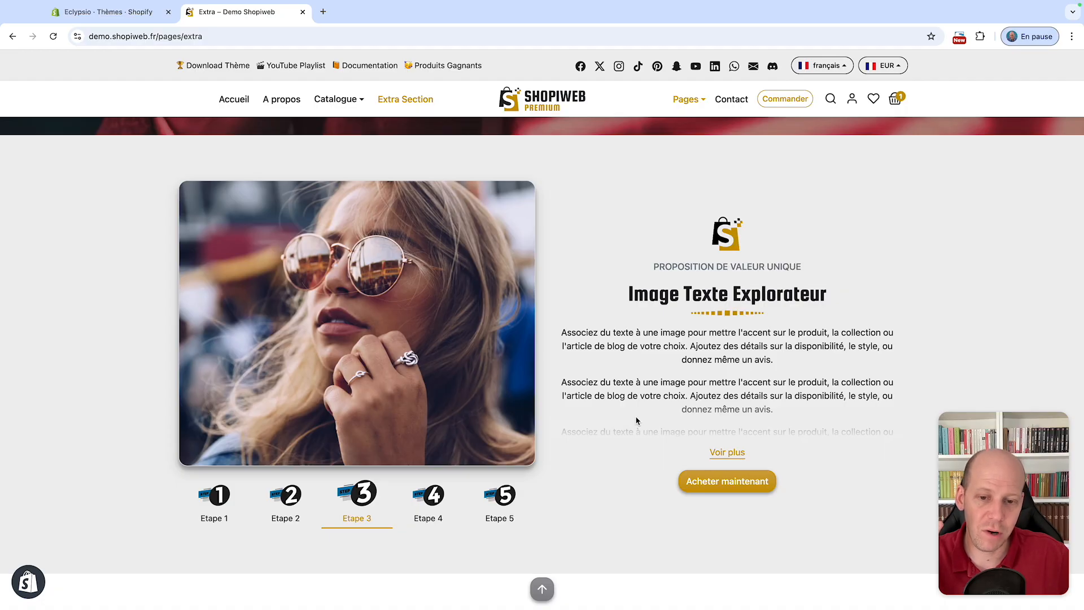
- Open the Bienvenue page of the Shopiweb Premium theme documentation at docs.shopiweb.fr in a new browser tab
{"action": "left_click", "coordinate": [323, 12]}
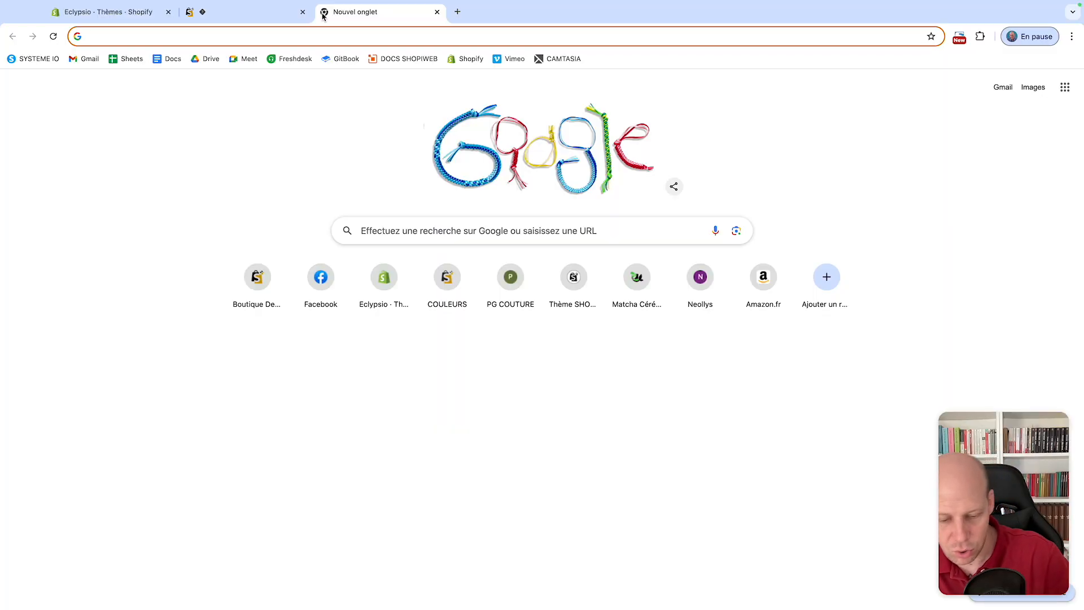
{"action": "type", "text": "docs"}
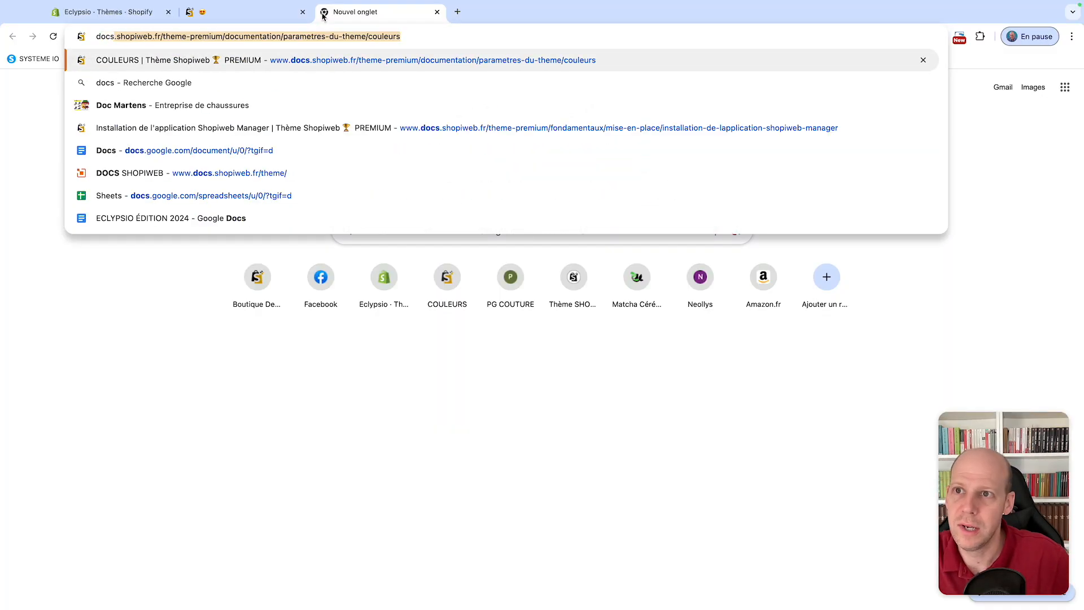
{"action": "key", "text": "Return"}
{"action": "left_click", "coordinate": [160, 108]}
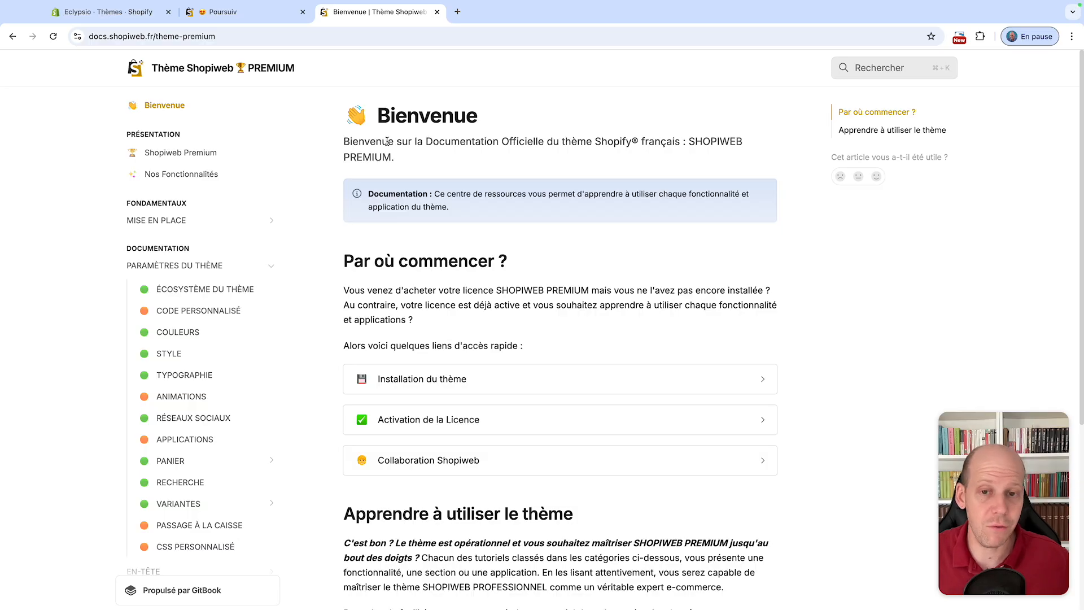
- Search the theme documentation for "mise" and close the search
{"action": "left_click", "coordinate": [875, 70]}
{"action": "type", "text": "mise"}
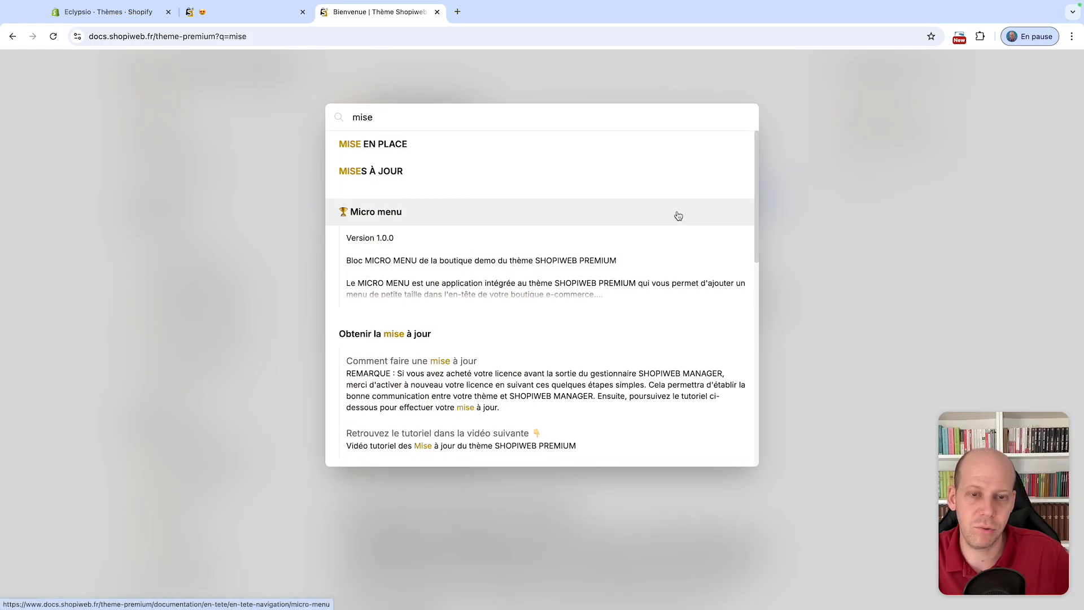
{"action": "left_click", "coordinate": [898, 171]}
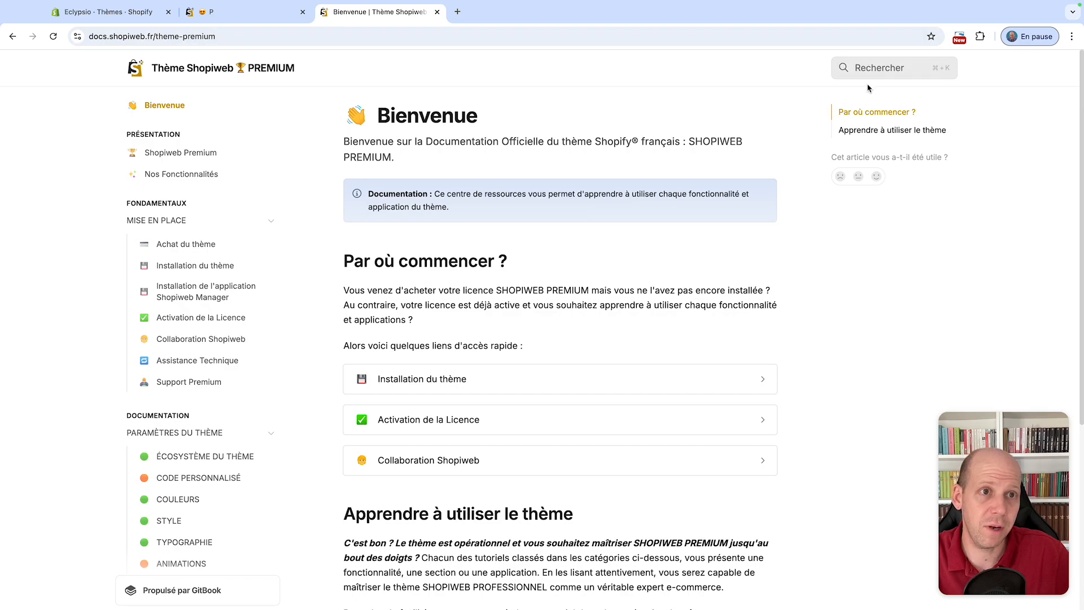
{"action": "scroll", "coordinate": [865, 71], "scroll_direction": "up", "scroll_amount": 5}
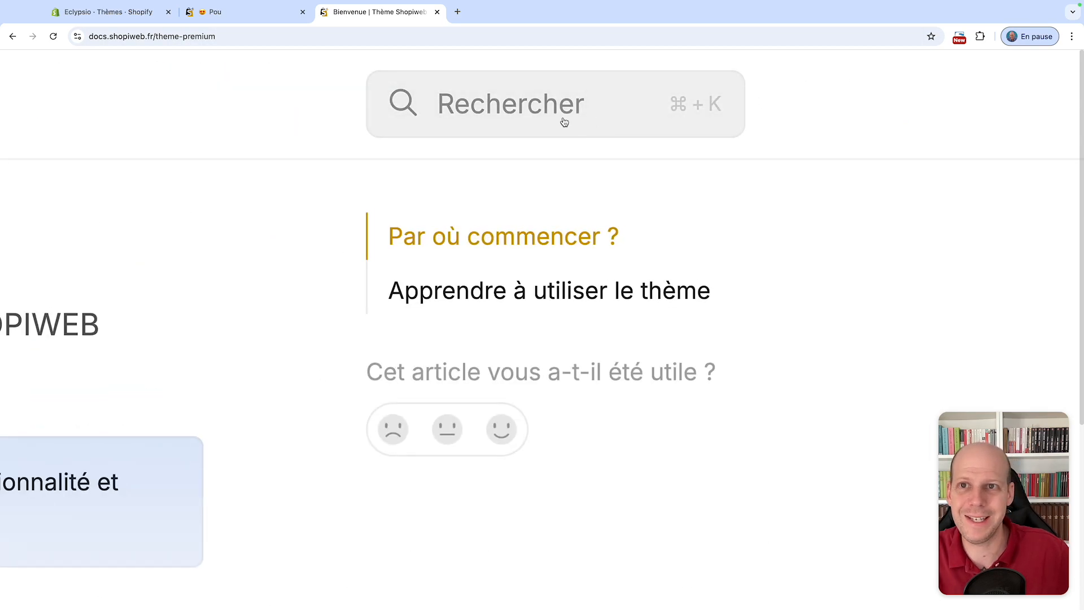
- Switch to the Shopify admin's Thèmes page and open the VIERGE Shopiweb-premium-eclypsio-1.6.0 theme for customization
{"action": "left_click", "coordinate": [209, 13]}
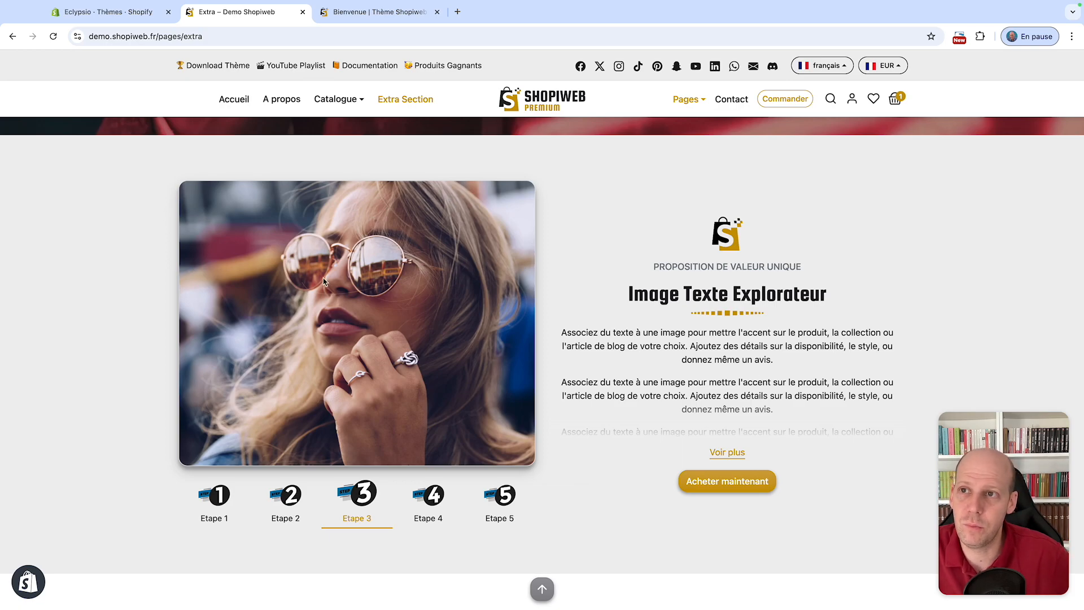
{"action": "left_click", "coordinate": [108, 12]}
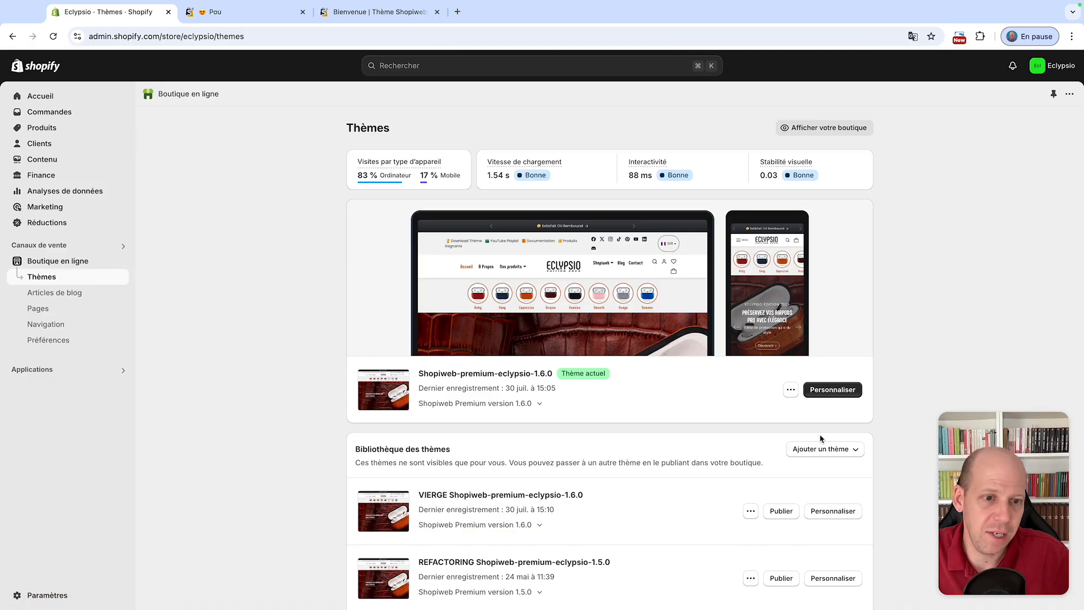
{"action": "scroll", "coordinate": [790, 401], "scroll_direction": "down", "scroll_amount": 1}
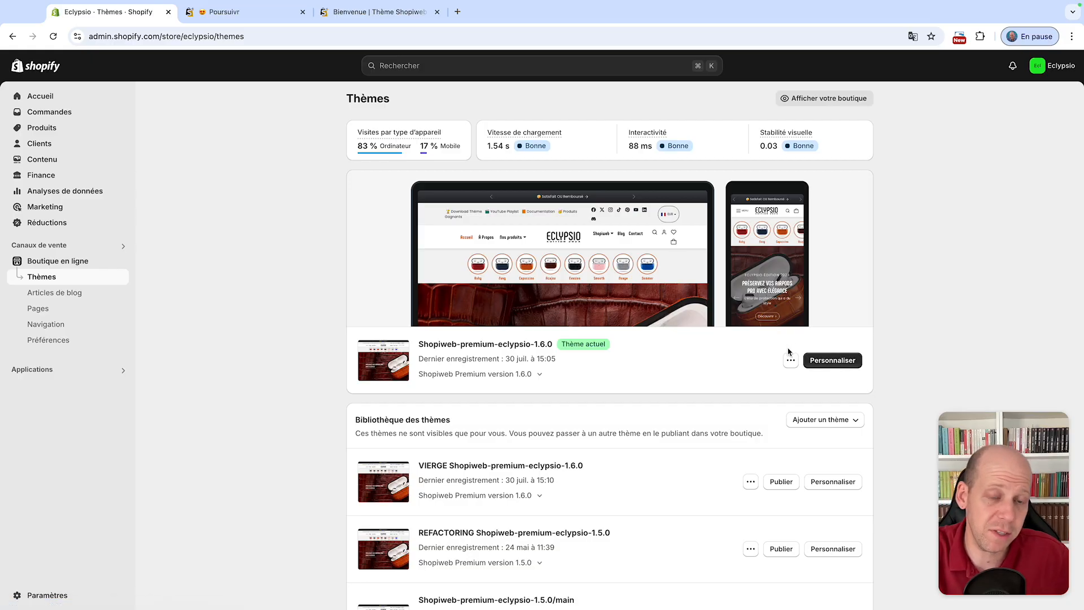
{"action": "scroll", "coordinate": [790, 356], "scroll_direction": "down", "scroll_amount": 2}
{"action": "left_click", "coordinate": [834, 415]}
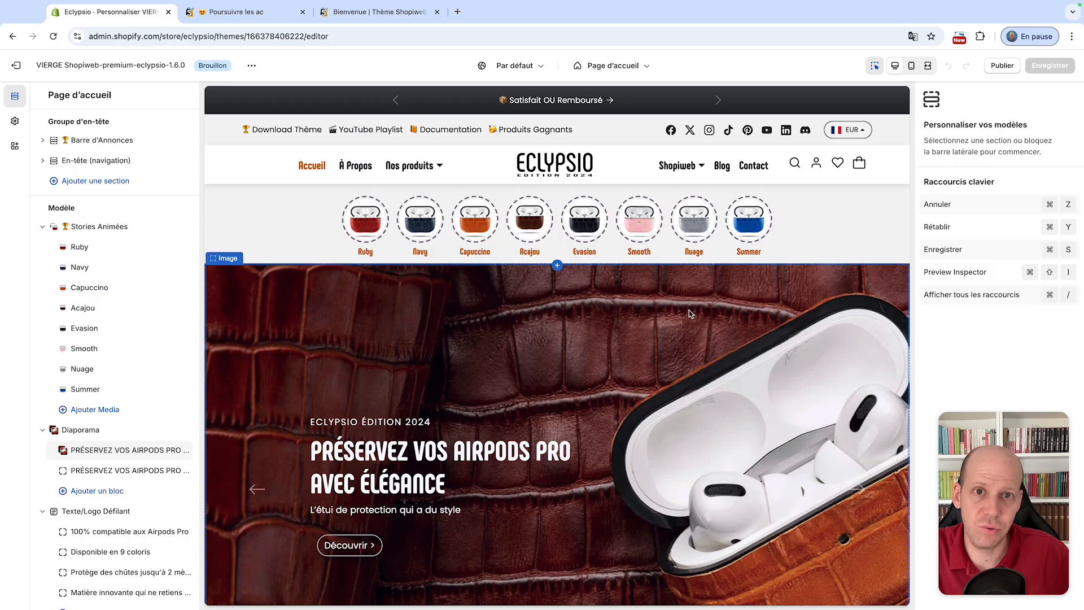
- Add an Image Texte Explorateur section to the home page, between the Bordure Personnalisée and Produits en Vedette sections
{"action": "left_click", "coordinate": [617, 67]}
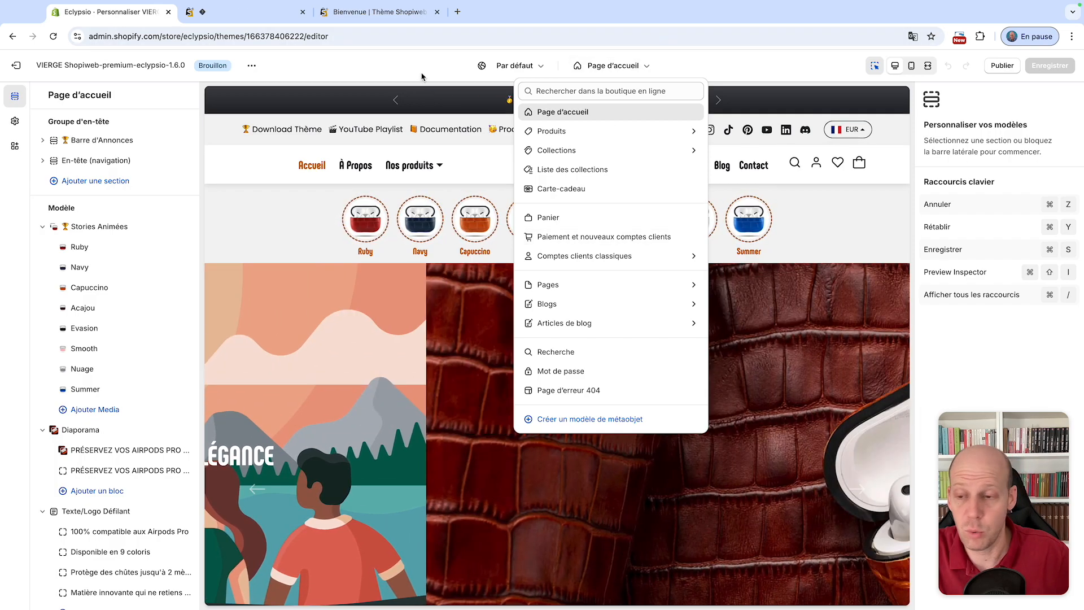
{"action": "left_click", "coordinate": [423, 74]}
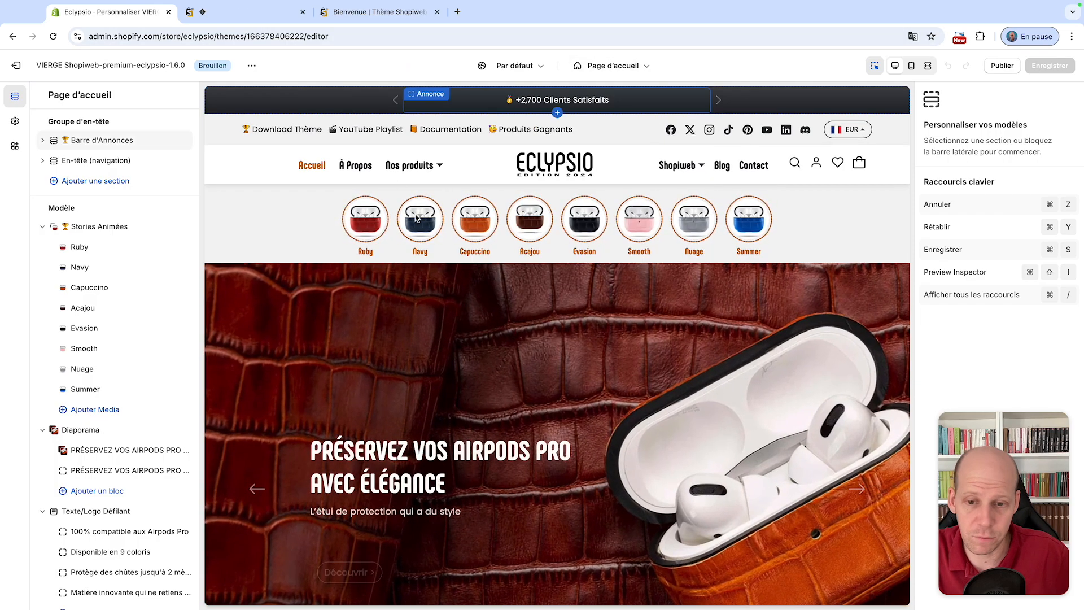
{"action": "scroll", "coordinate": [424, 228], "scroll_direction": "down", "scroll_amount": 15}
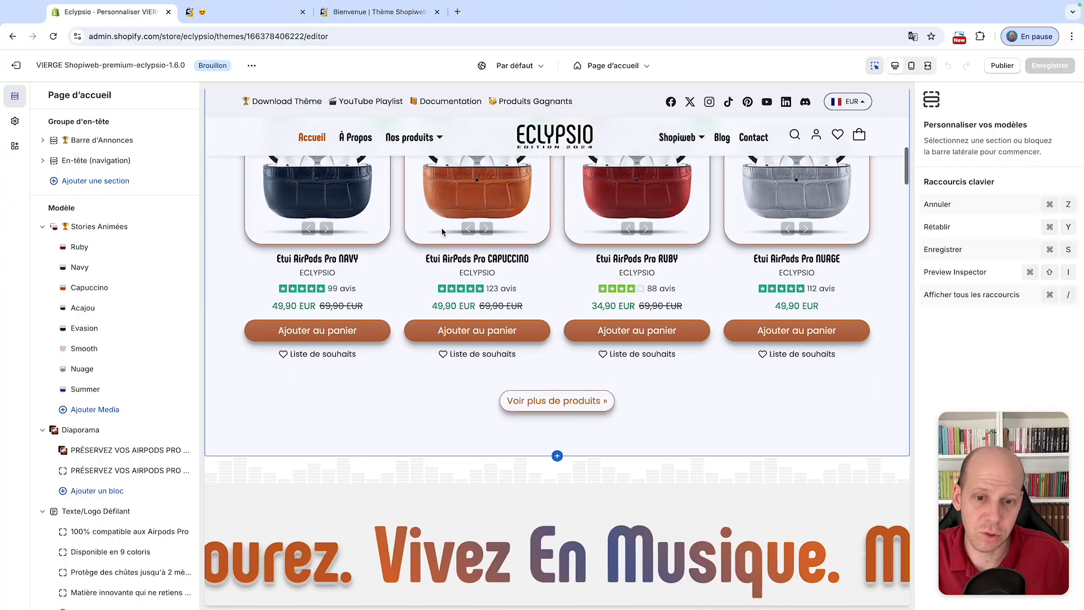
{"action": "scroll", "coordinate": [442, 231], "scroll_direction": "down", "scroll_amount": 20}
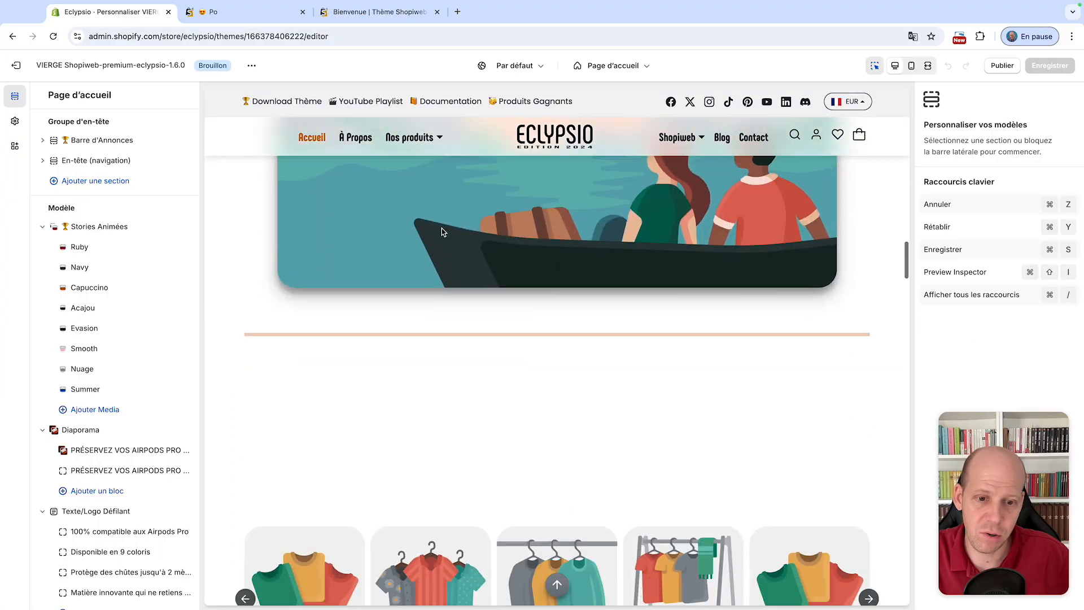
{"action": "scroll", "coordinate": [442, 231], "scroll_direction": "down", "scroll_amount": 15}
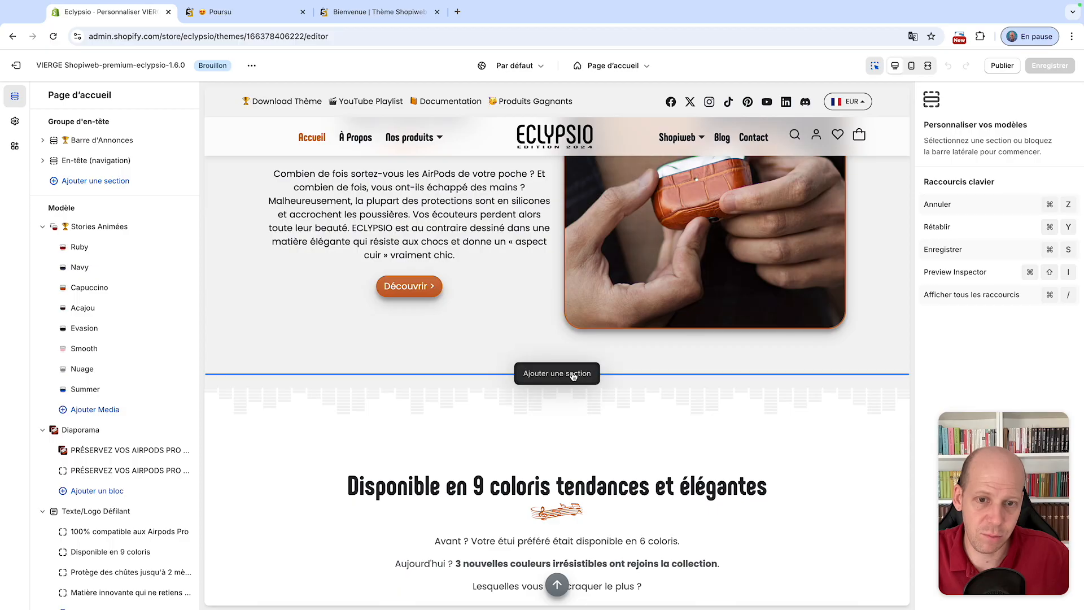
{"action": "left_click", "coordinate": [575, 375]}
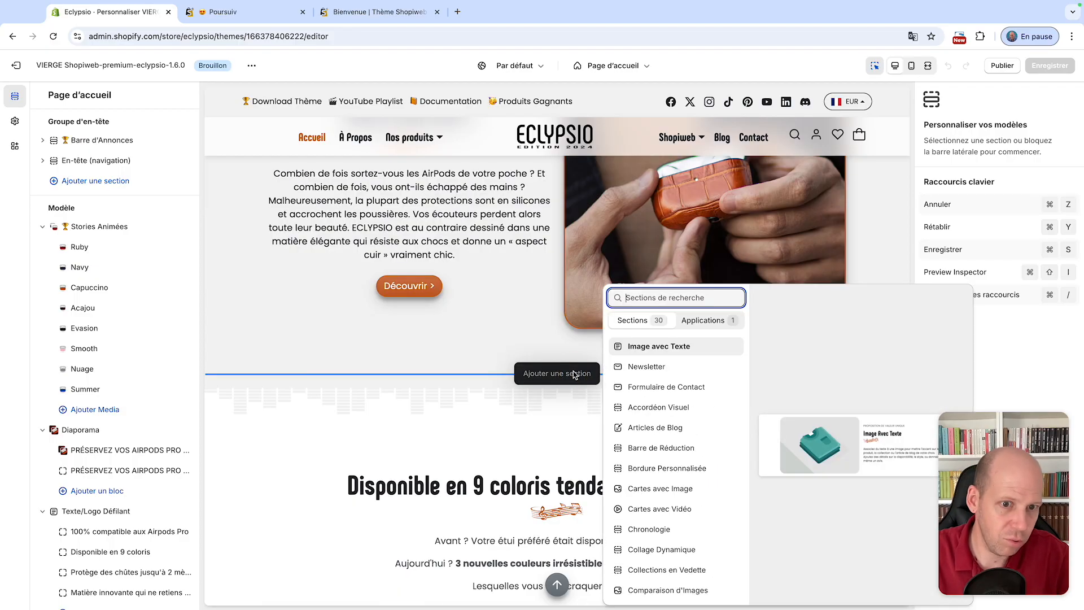
{"action": "type", "text": "image"}
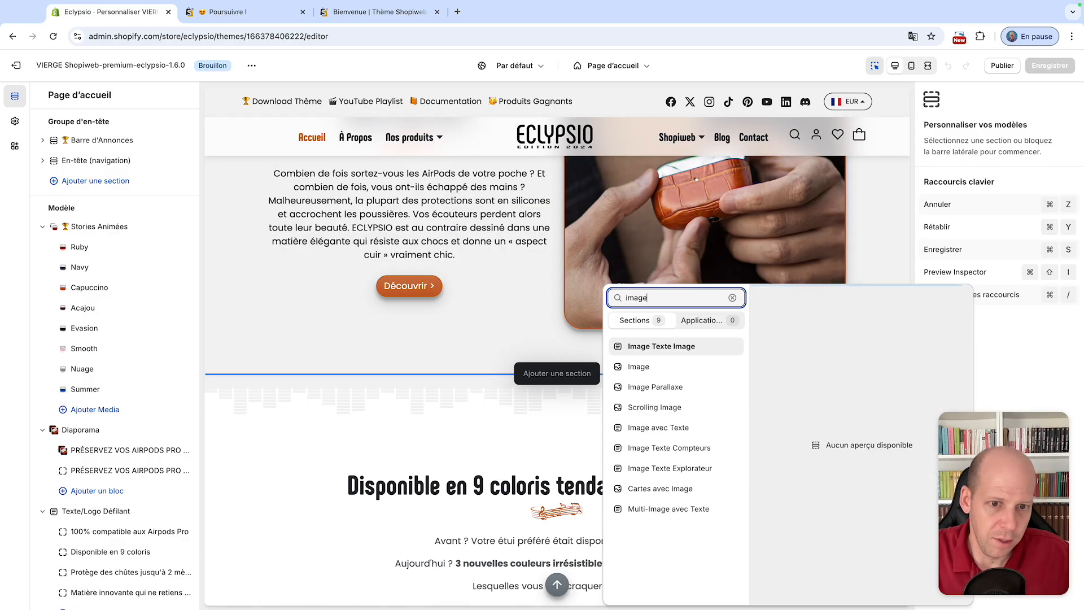
{"action": "left_click", "coordinate": [682, 469]}
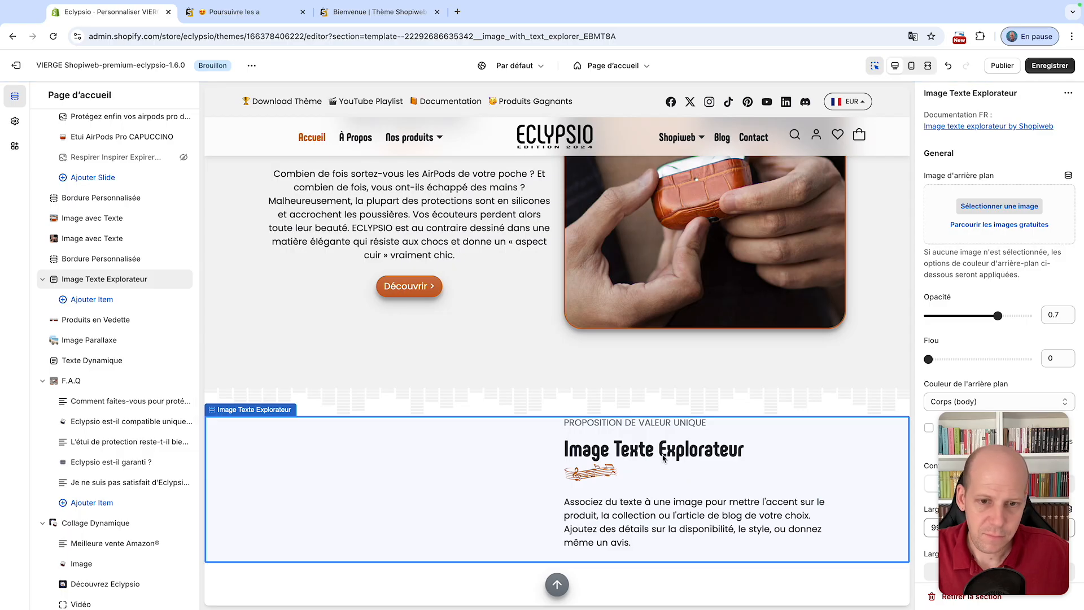
- Examine the Image Texte Explorateur section's settings, from the background, container and image options to the text, button and spacing
{"action": "scroll", "coordinate": [514, 452], "scroll_direction": "down", "scroll_amount": 3}
{"action": "left_click", "coordinate": [510, 313]}
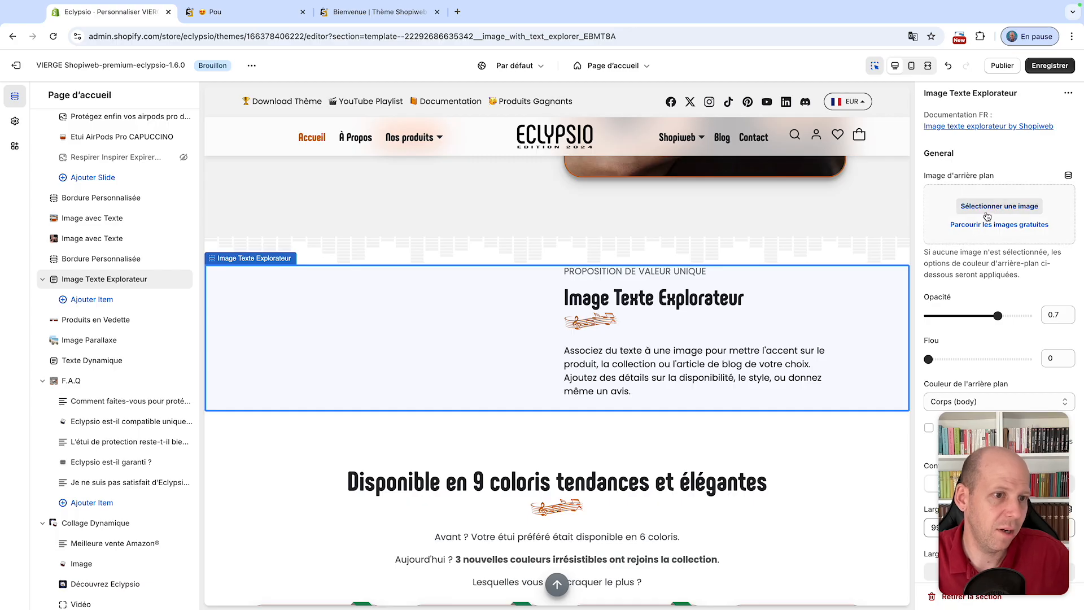
{"action": "scroll", "coordinate": [988, 217], "scroll_direction": "down", "scroll_amount": 15}
{"action": "scroll", "coordinate": [988, 224], "scroll_direction": "up", "scroll_amount": 12}
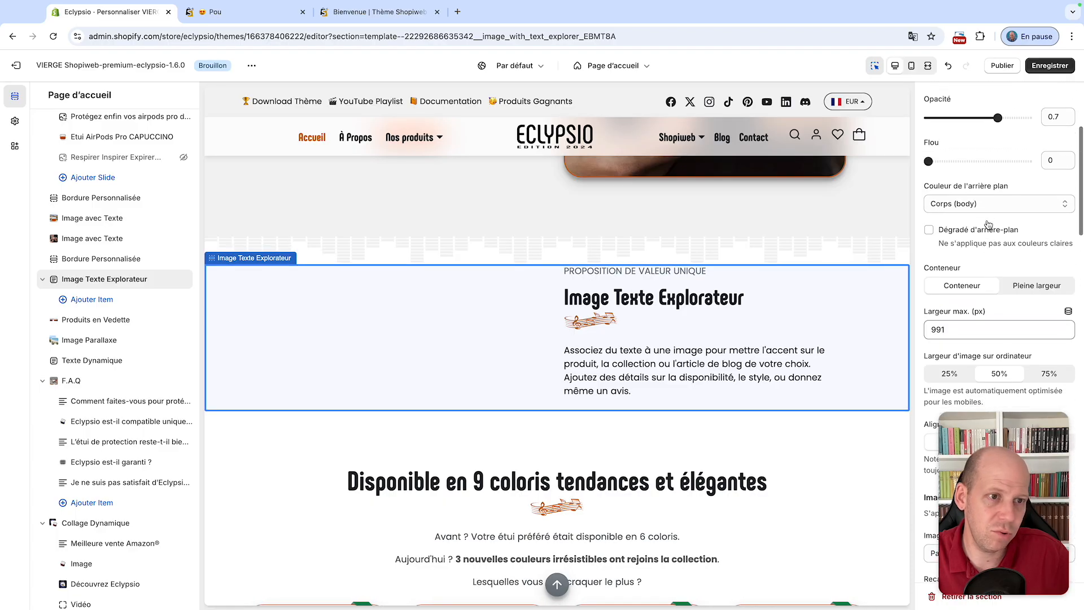
{"action": "scroll", "coordinate": [989, 225], "scroll_direction": "down", "scroll_amount": 8}
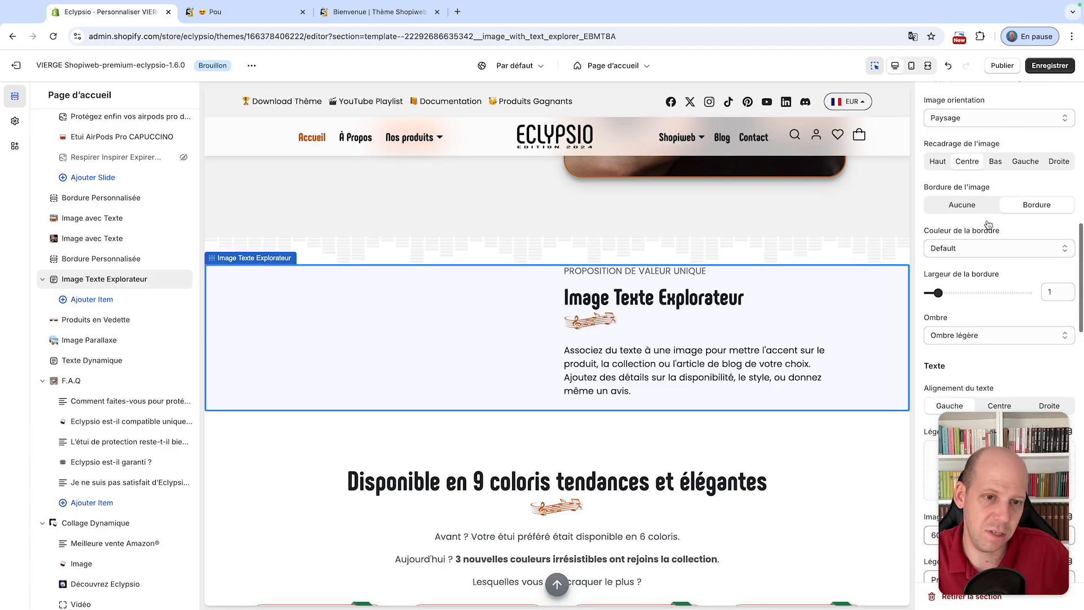
{"action": "scroll", "coordinate": [988, 225], "scroll_direction": "down", "scroll_amount": 10}
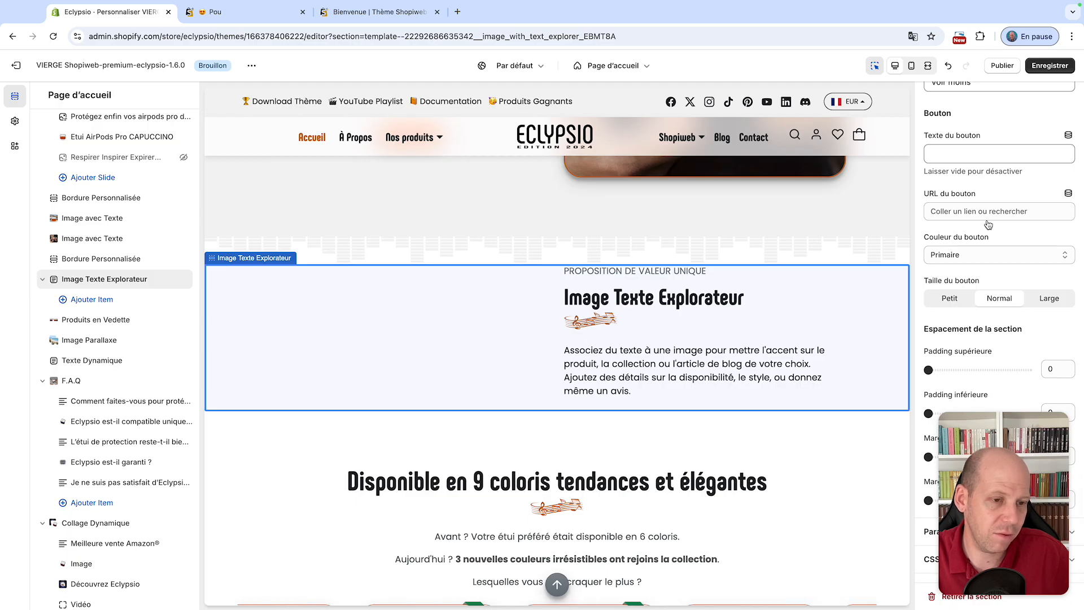
{"action": "scroll", "coordinate": [1000, 317], "scroll_direction": "up", "scroll_amount": 6}
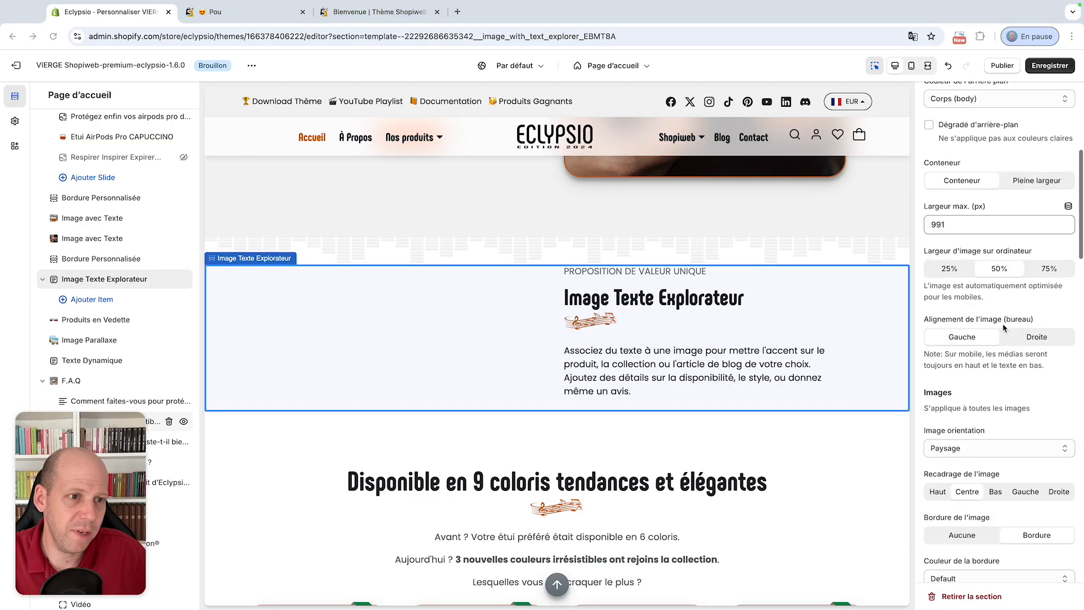
{"action": "scroll", "coordinate": [1003, 328], "scroll_direction": "up", "scroll_amount": 5}
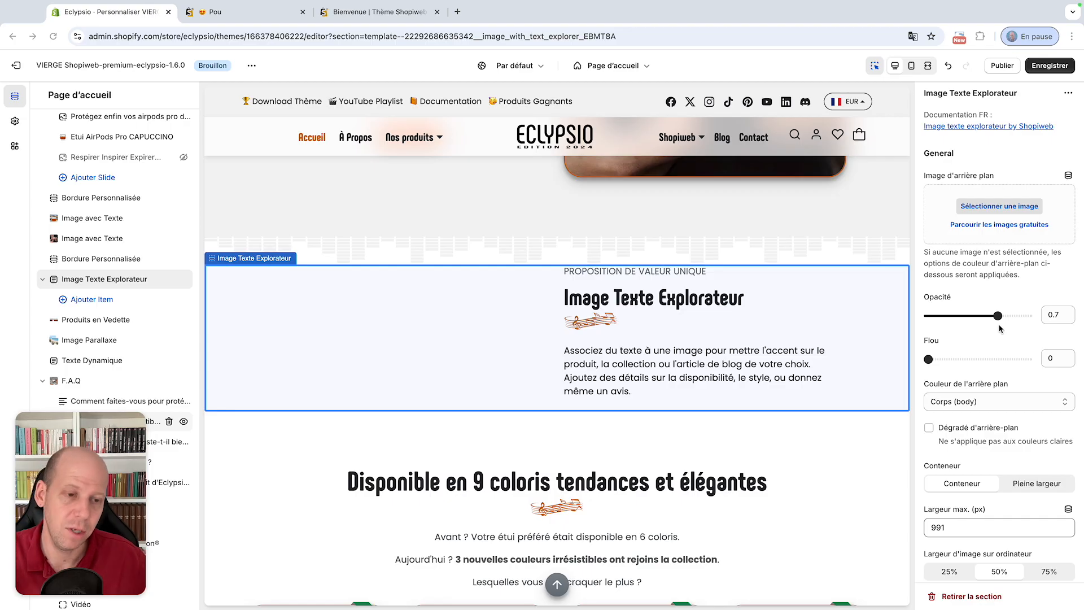
{"action": "scroll", "coordinate": [1008, 361], "scroll_direction": "down", "scroll_amount": 15}
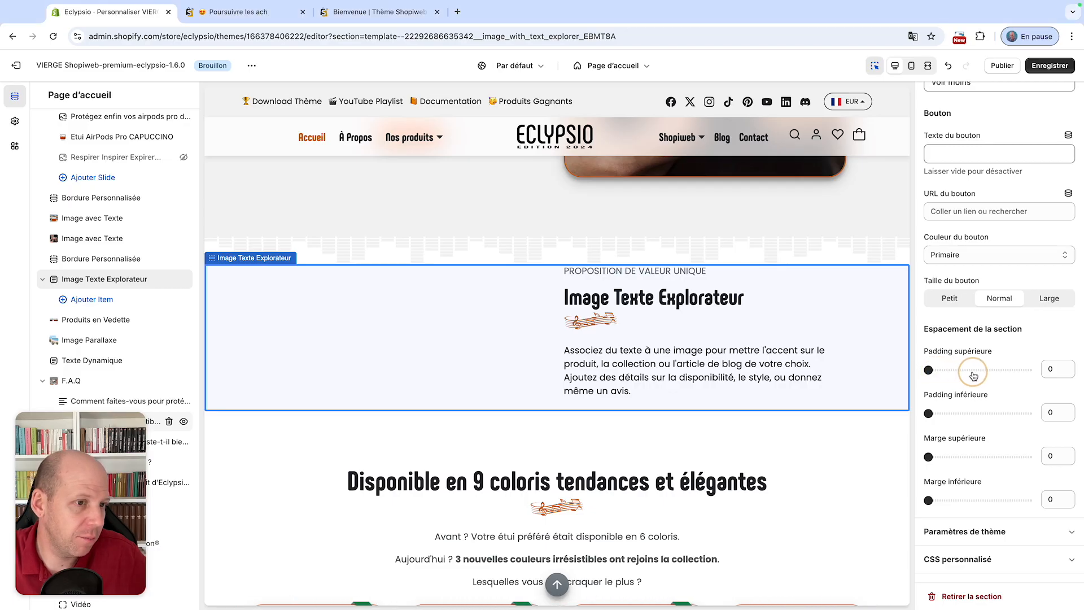
- Set both the upper and lower padding of the Image Texte Explorateur section to 13
{"action": "left_click_drag", "start_coordinate": [928, 370], "coordinate": [993, 369]}
{"action": "left_click_drag", "start_coordinate": [932, 414], "coordinate": [993, 404]}
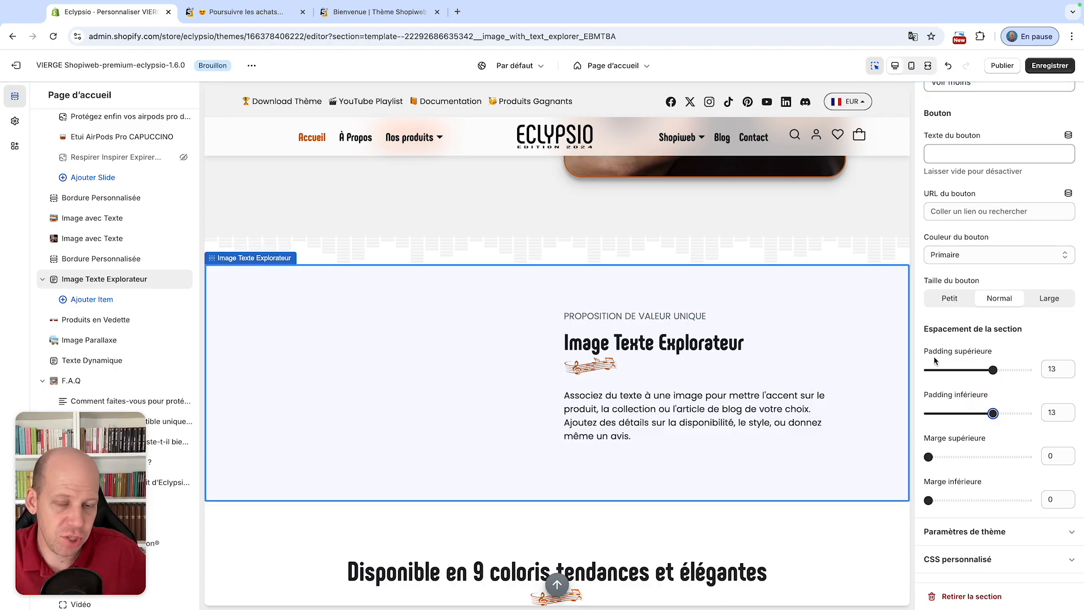
- Try the Bundles_Mega-Menu image as the section's background and remove it again
{"action": "scroll", "coordinate": [1015, 315], "scroll_direction": "up", "scroll_amount": 15}
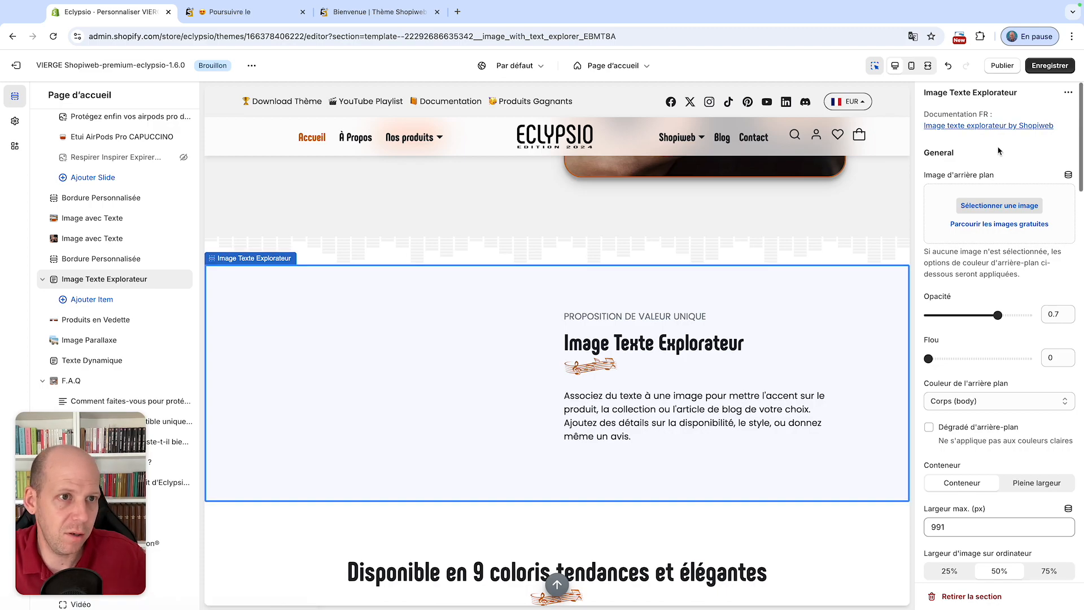
{"action": "scroll", "coordinate": [993, 142], "scroll_direction": "down", "scroll_amount": 1}
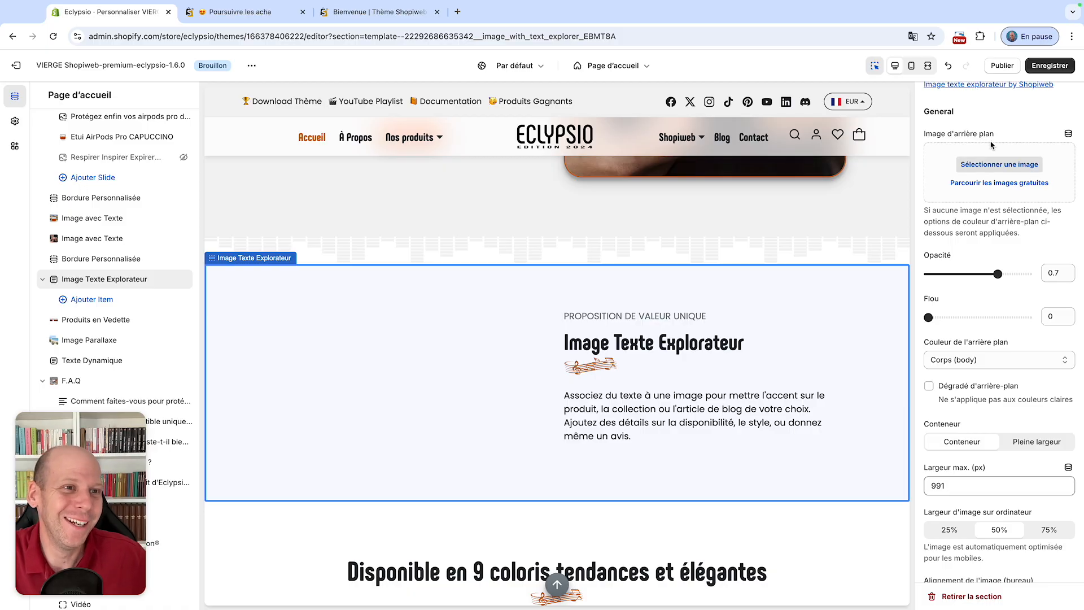
{"action": "scroll", "coordinate": [992, 146], "scroll_direction": "up", "scroll_amount": 1}
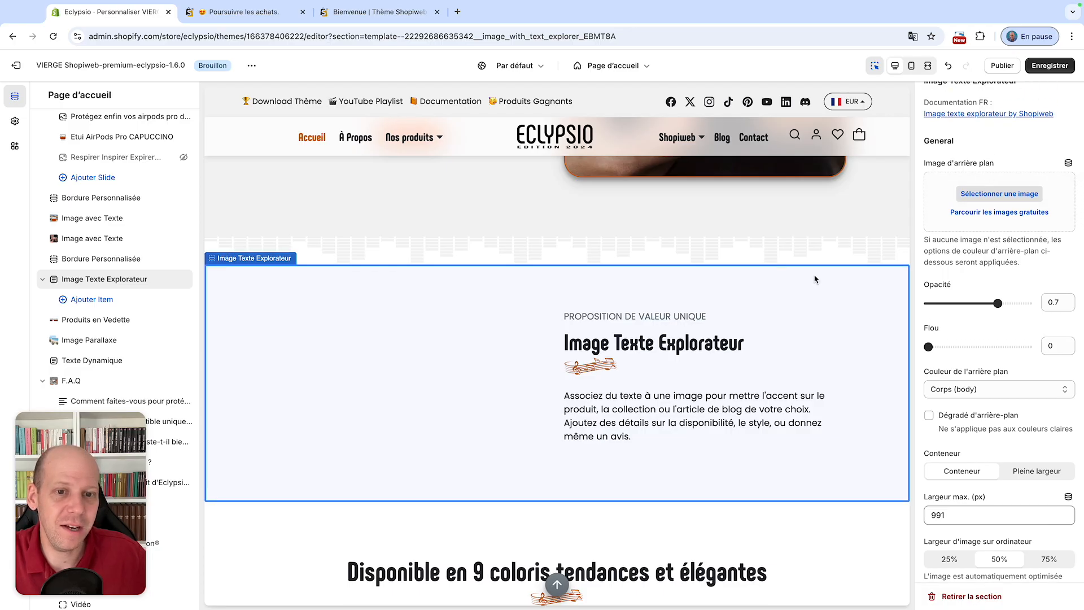
{"action": "left_click", "coordinate": [997, 195]}
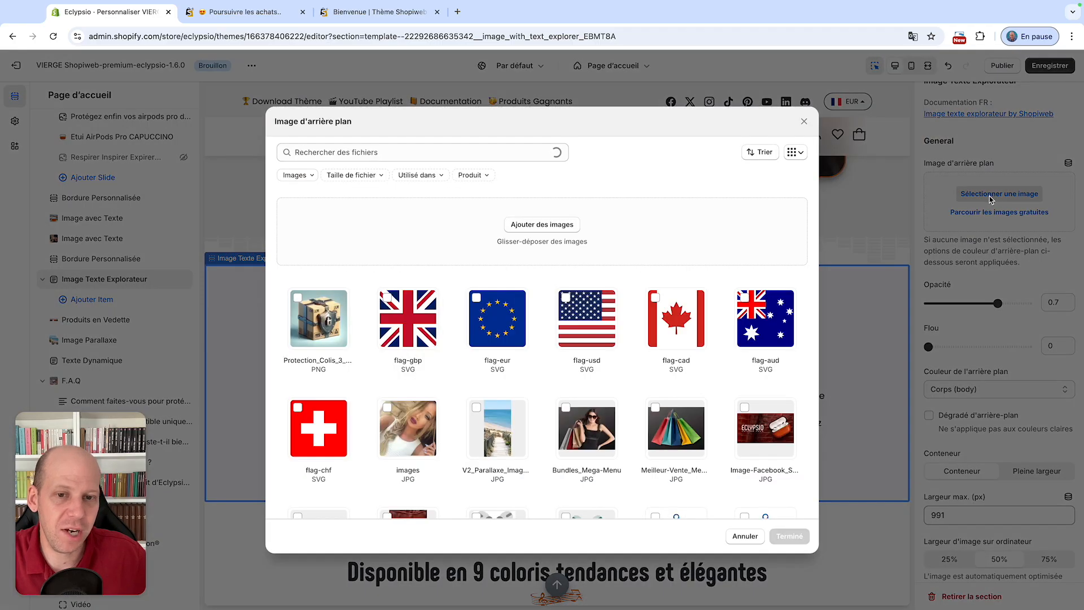
{"action": "left_click", "coordinate": [586, 426]}
{"action": "left_click", "coordinate": [787, 537]}
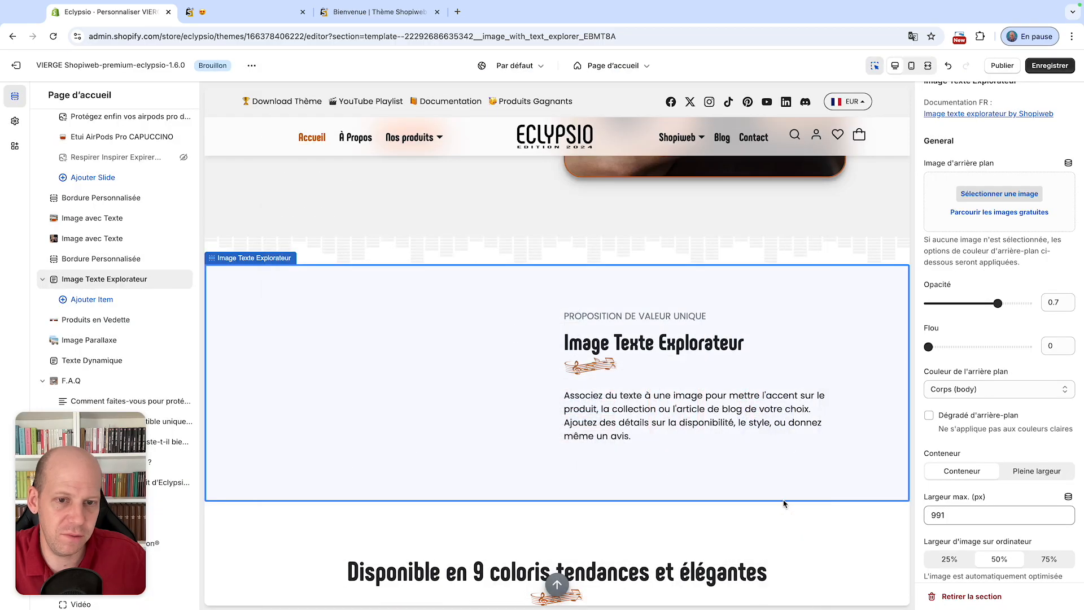
{"action": "scroll", "coordinate": [736, 473], "scroll_direction": "down", "scroll_amount": 1}
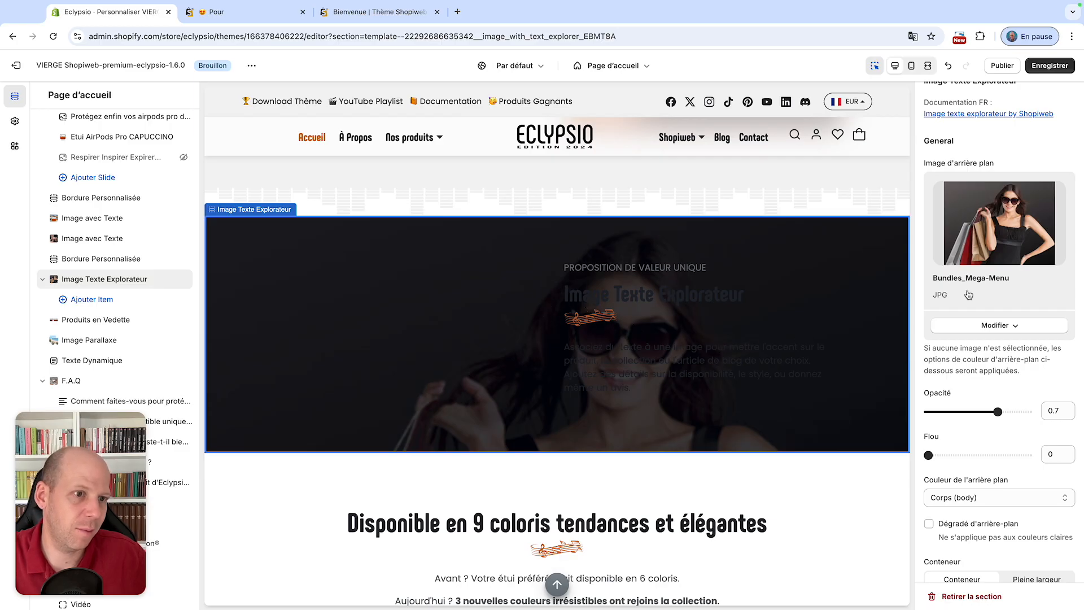
{"action": "left_click", "coordinate": [1013, 328]}
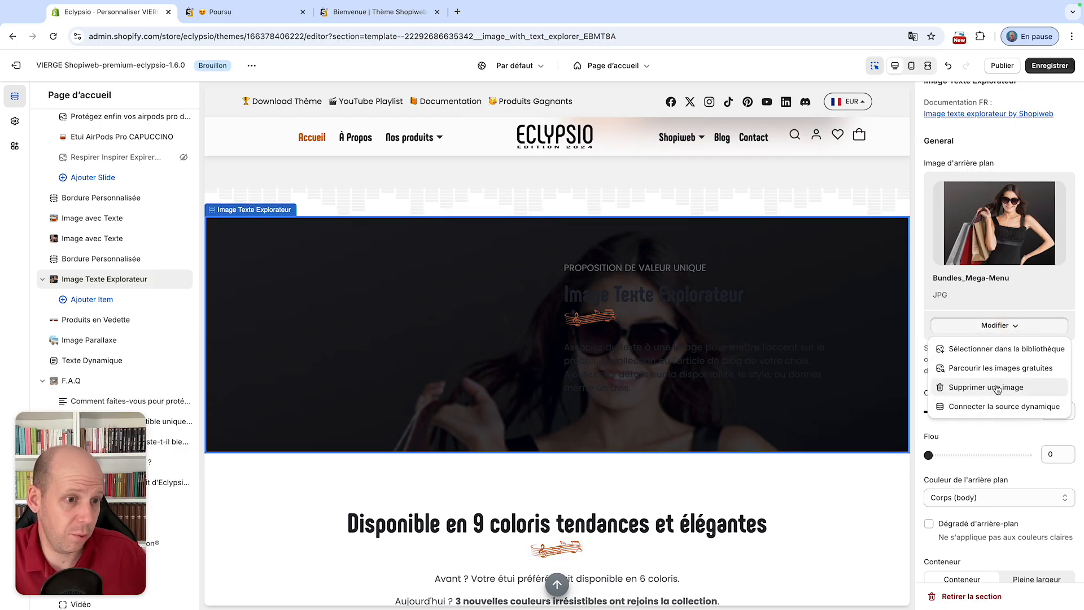
{"action": "left_click", "coordinate": [998, 388]}
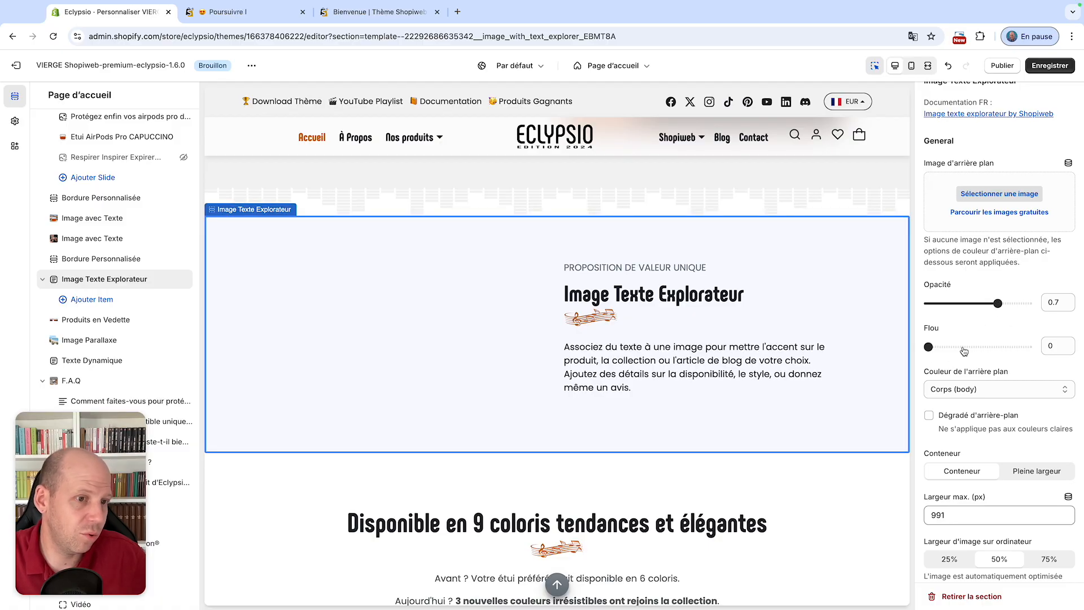
- Try Claire as the section's background colour against the neighbouring Produits en Vedette section
{"action": "scroll", "coordinate": [966, 351], "scroll_direction": "down", "scroll_amount": 3}
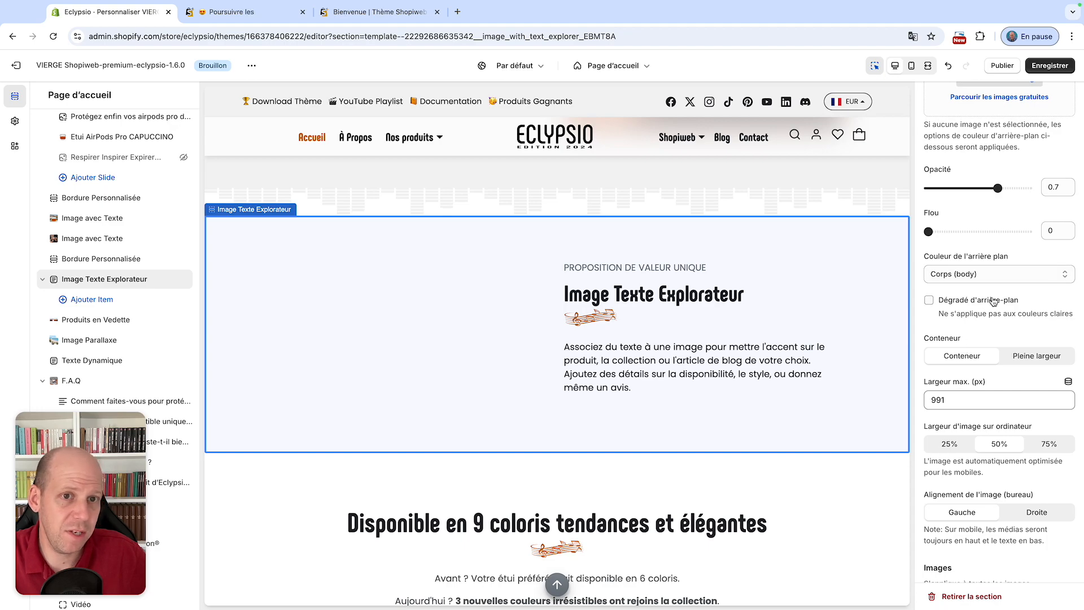
{"action": "scroll", "coordinate": [771, 325], "scroll_direction": "down", "scroll_amount": 1}
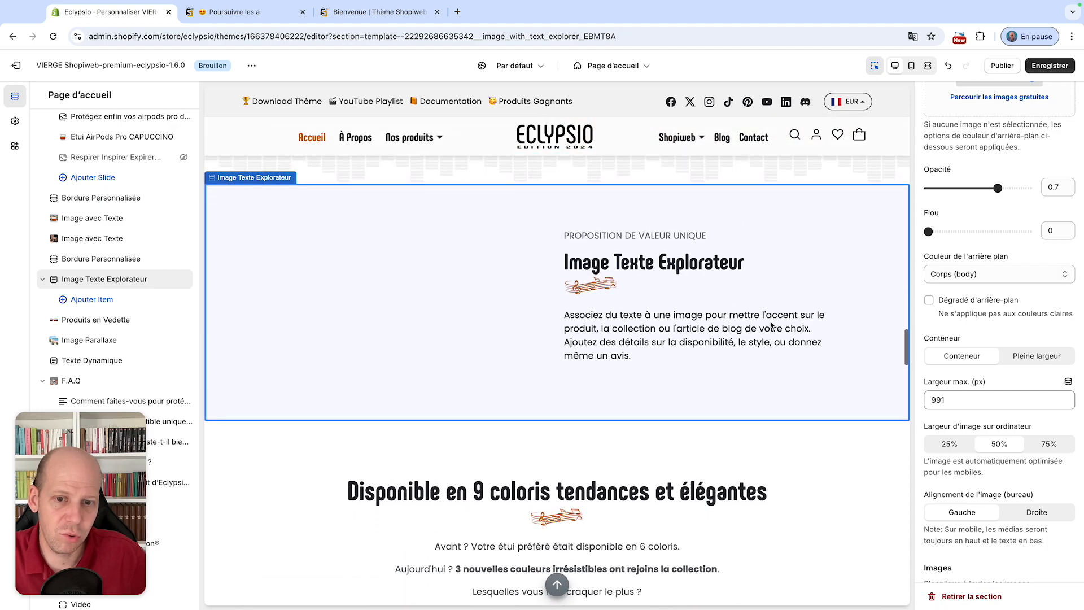
{"action": "scroll", "coordinate": [789, 345], "scroll_direction": "down", "scroll_amount": 5}
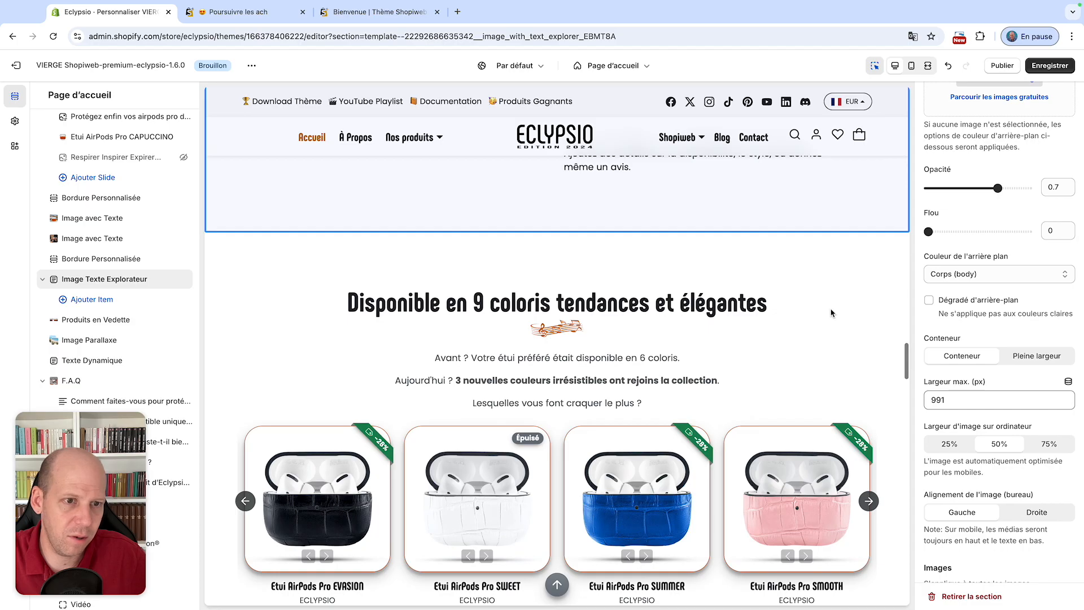
{"action": "scroll", "coordinate": [832, 314], "scroll_direction": "up", "scroll_amount": 5}
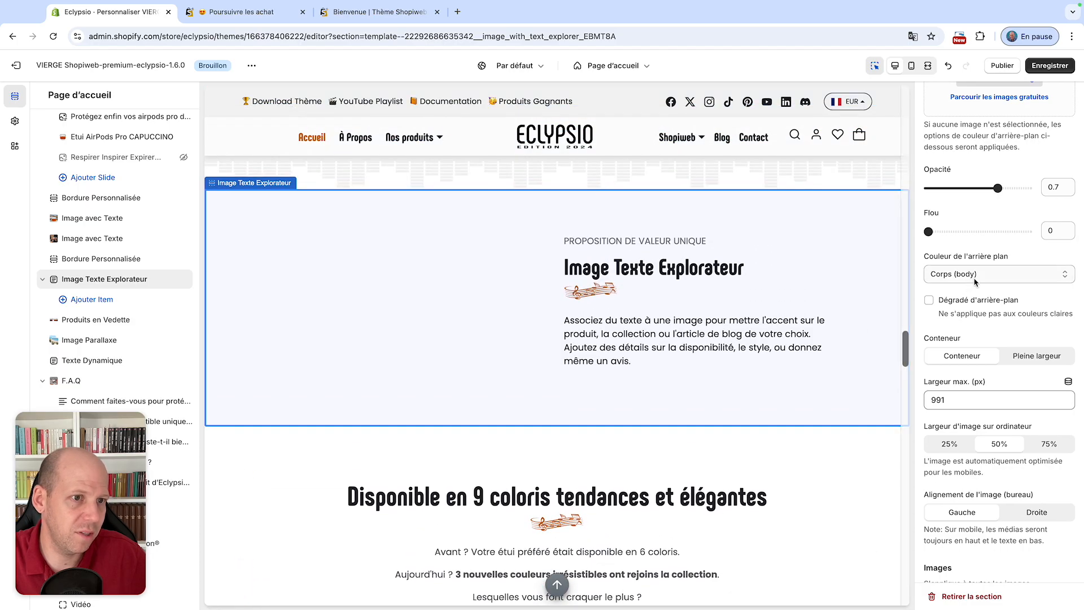
{"action": "left_click", "coordinate": [975, 279]}
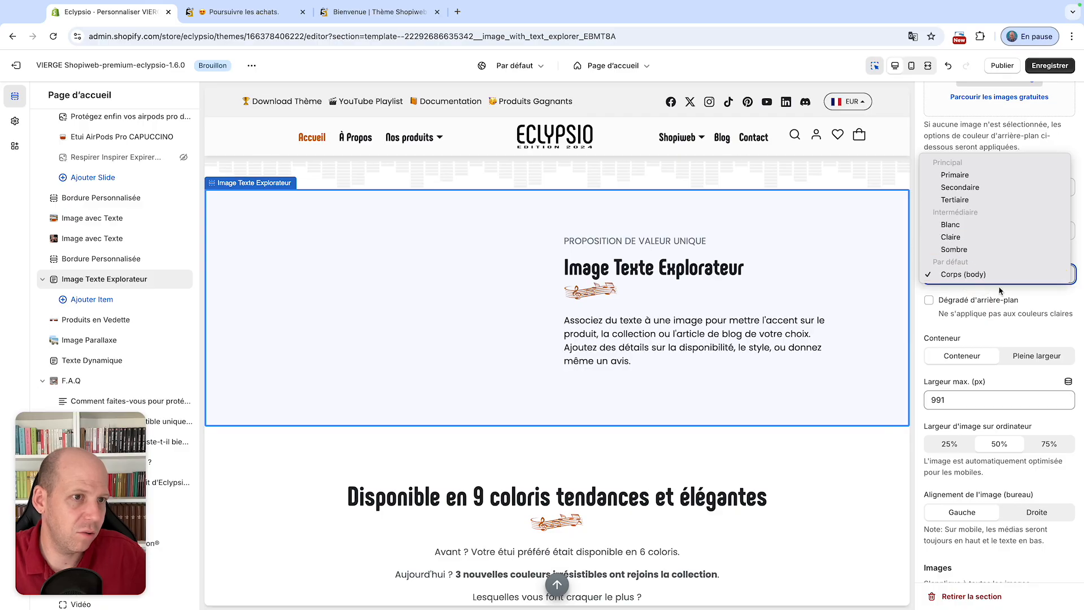
{"action": "left_click", "coordinate": [1039, 306]}
{"action": "left_click", "coordinate": [1003, 276]}
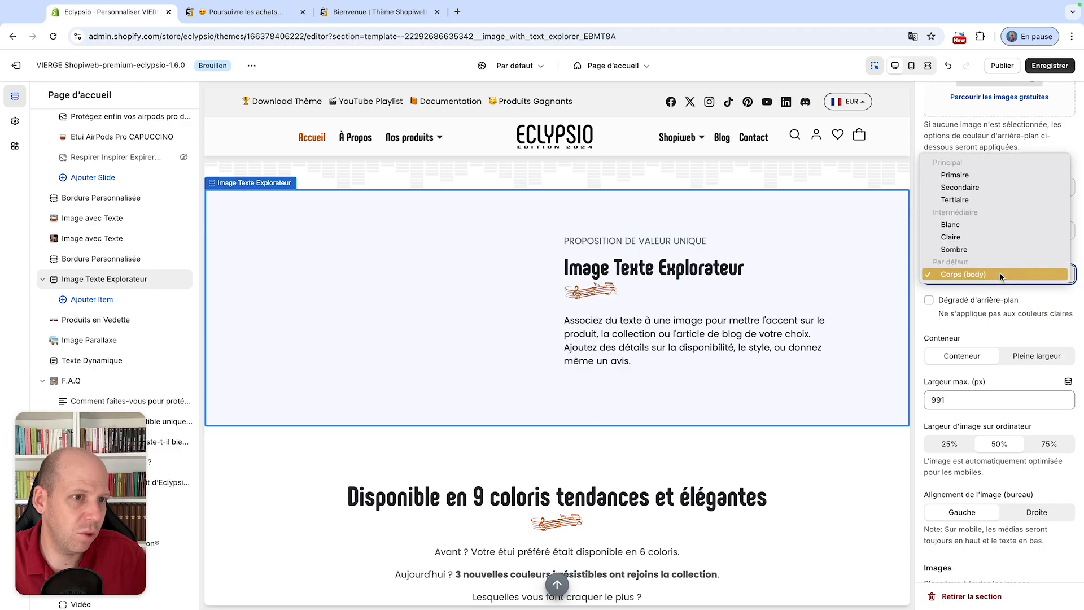
{"action": "left_click", "coordinate": [991, 236]}
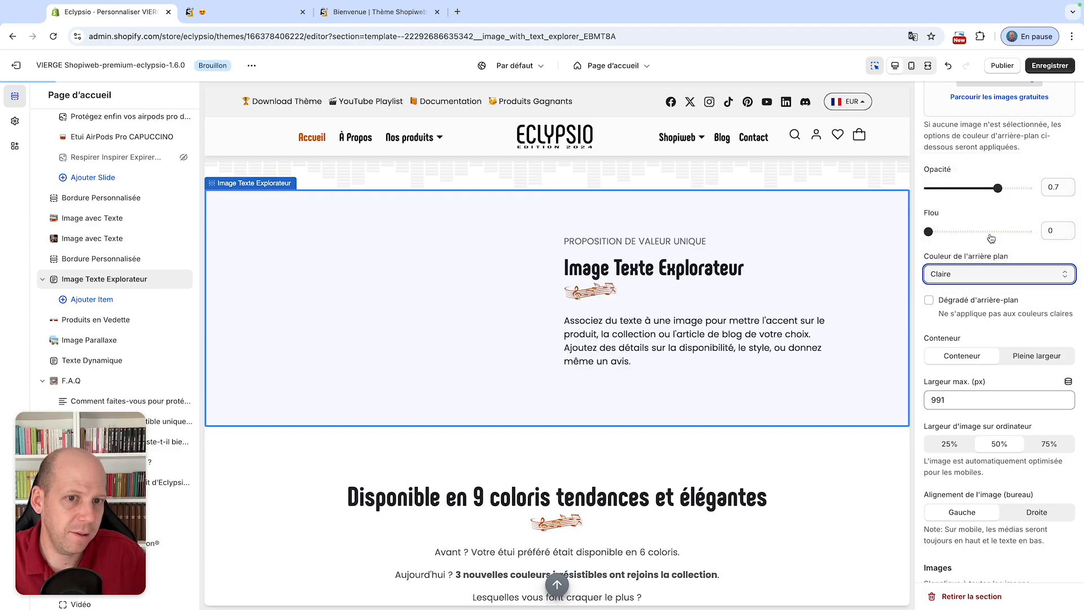
{"action": "left_click", "coordinate": [807, 452]}
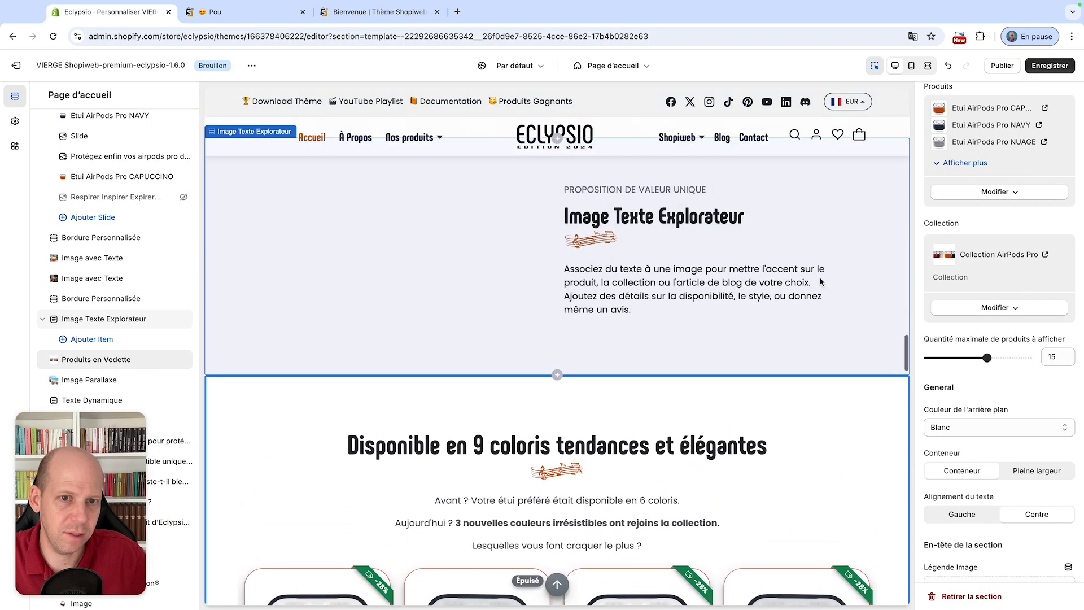
- Reset the Image Texte Explorateur section's background colour to Corps (body)
{"action": "left_click", "coordinate": [846, 293]}
{"action": "left_click", "coordinate": [961, 276]}
{"action": "left_click", "coordinate": [963, 311]}
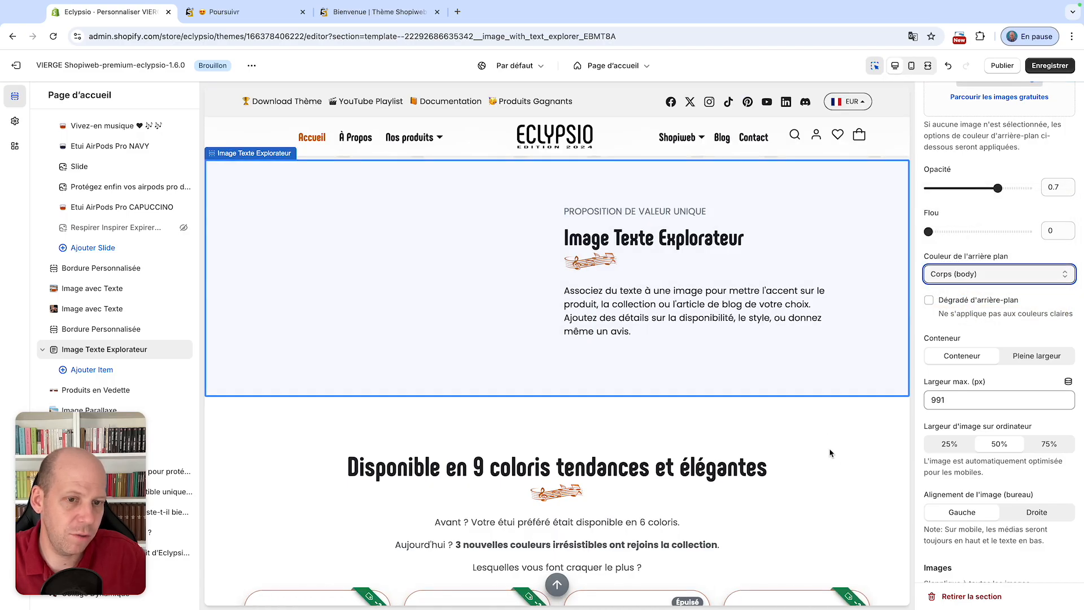
- Try the Pleine largeur container with the section's maximum width field cleared
{"action": "scroll", "coordinate": [960, 362], "scroll_direction": "up", "scroll_amount": 2}
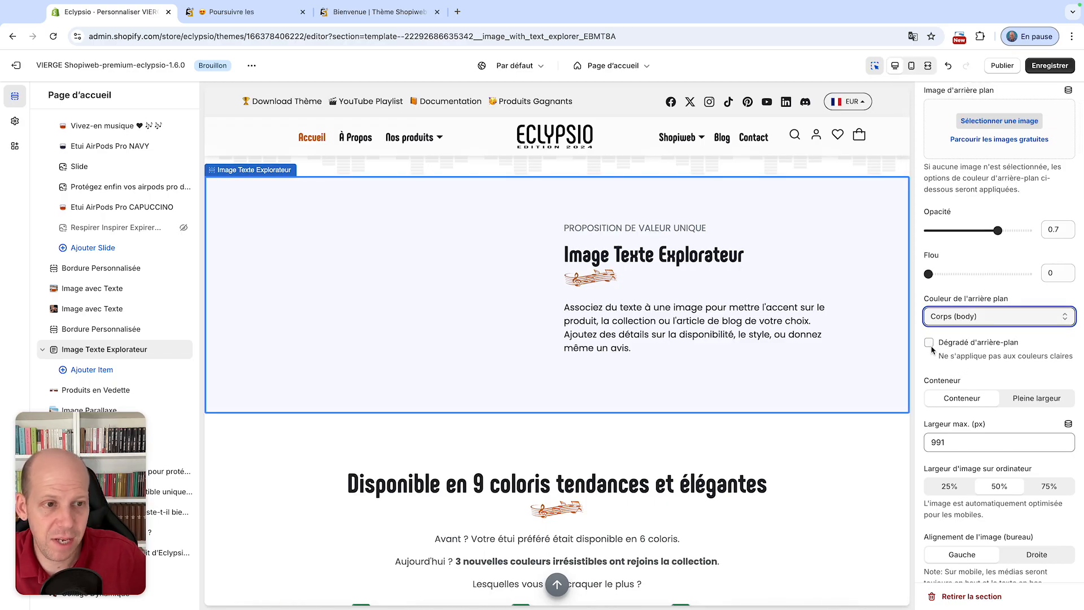
{"action": "scroll", "coordinate": [932, 350], "scroll_direction": "down", "scroll_amount": 1}
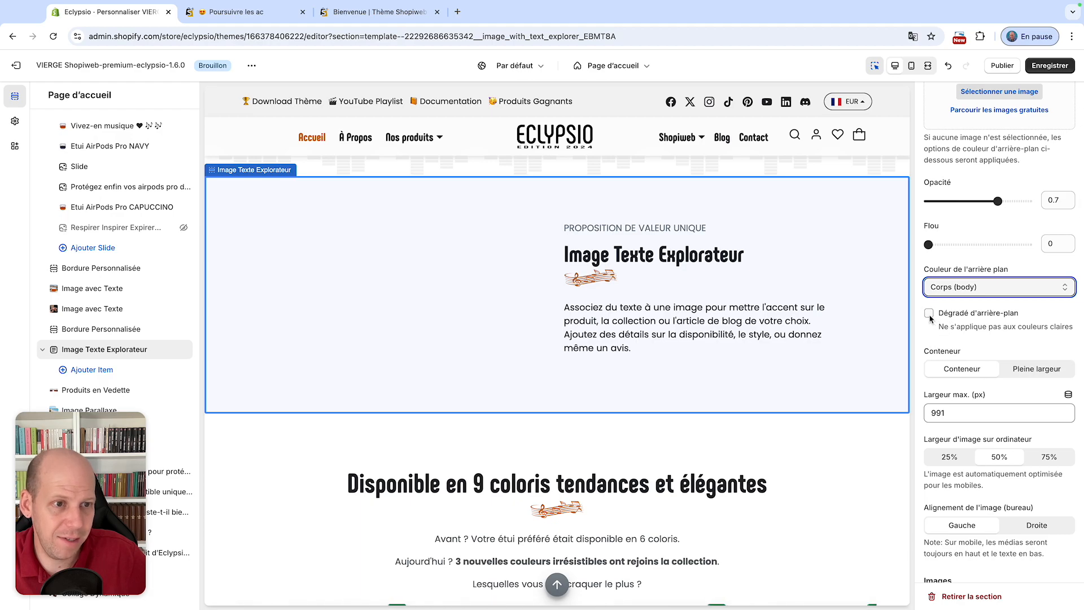
{"action": "scroll", "coordinate": [957, 326], "scroll_direction": "down", "scroll_amount": 2}
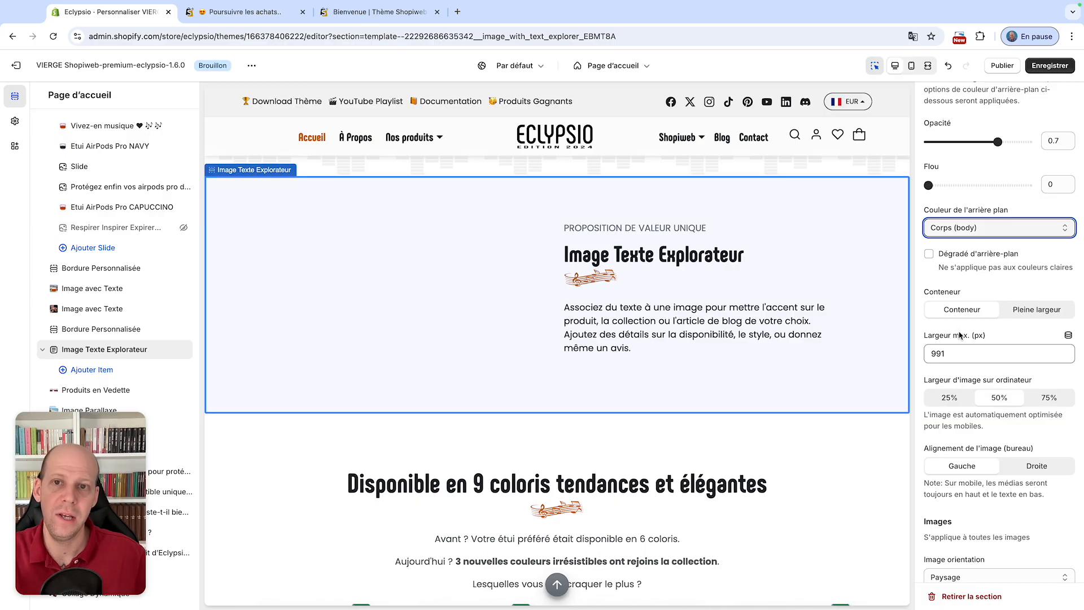
{"action": "left_click", "coordinate": [1036, 313]}
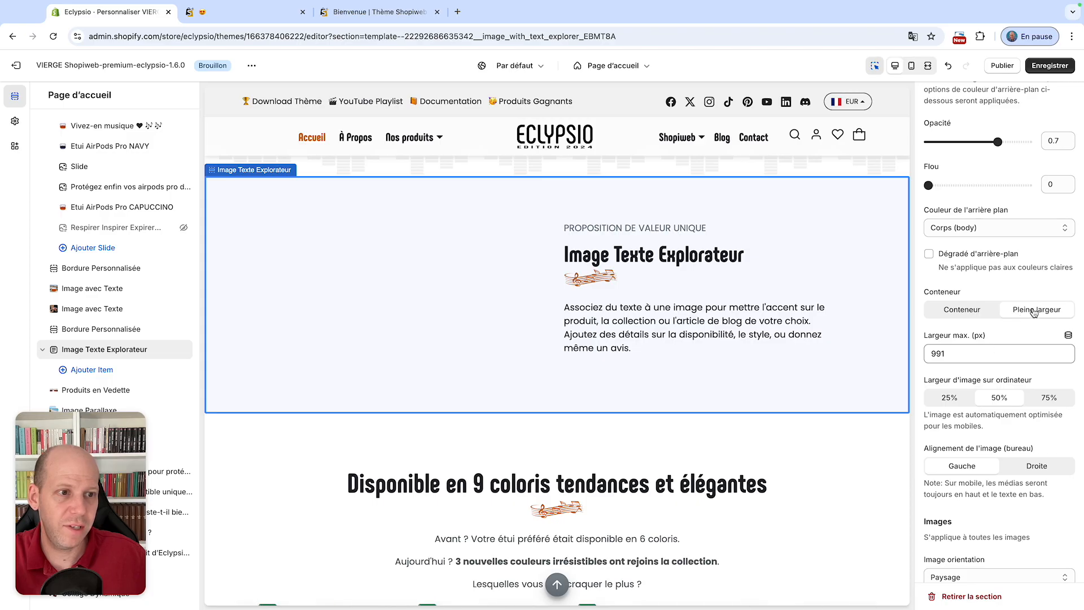
{"action": "left_click", "coordinate": [933, 353]}
{"action": "double_click", "coordinate": [933, 353]}
{"action": "key", "text": "BackSpace"}
{"action": "left_click", "coordinate": [1018, 331]}
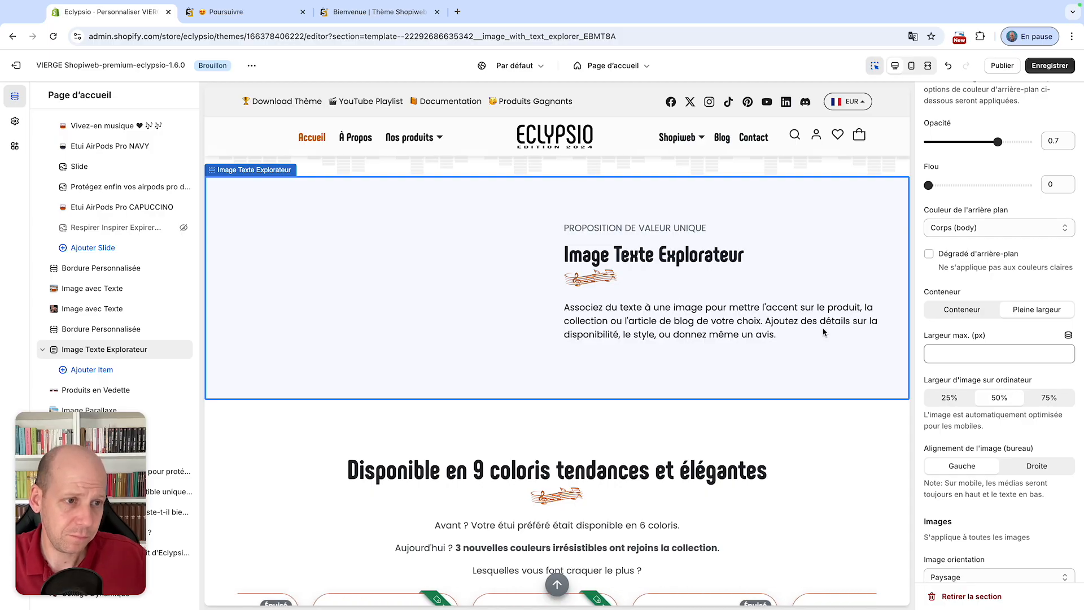
- Set the section's container to Conteneur with a maximum width of 900 px
{"action": "left_click", "coordinate": [963, 313]}
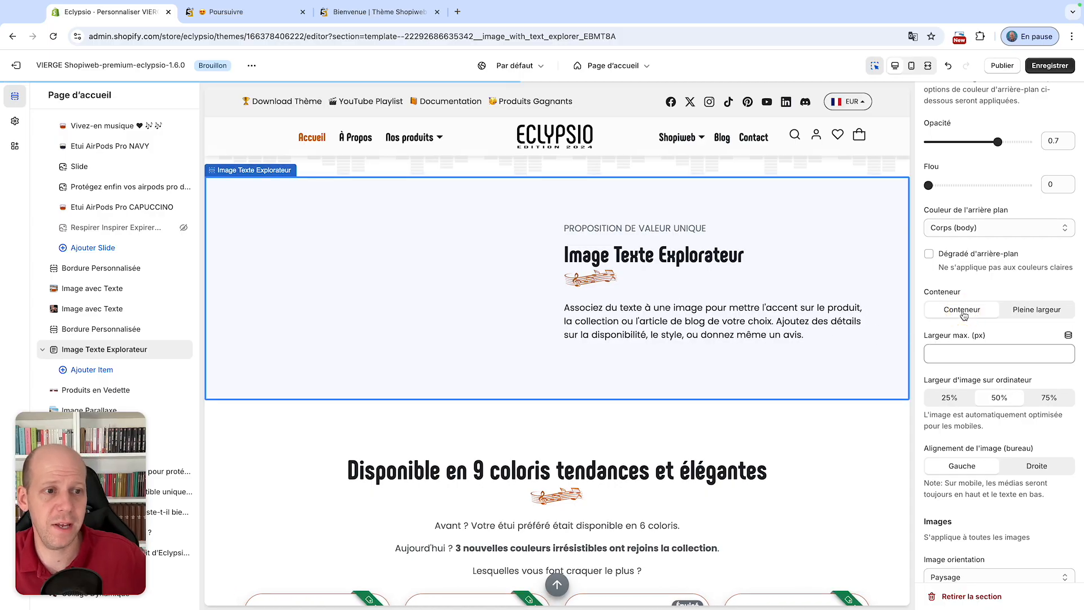
{"action": "left_click", "coordinate": [959, 352]}
{"action": "type", "text": "90"}
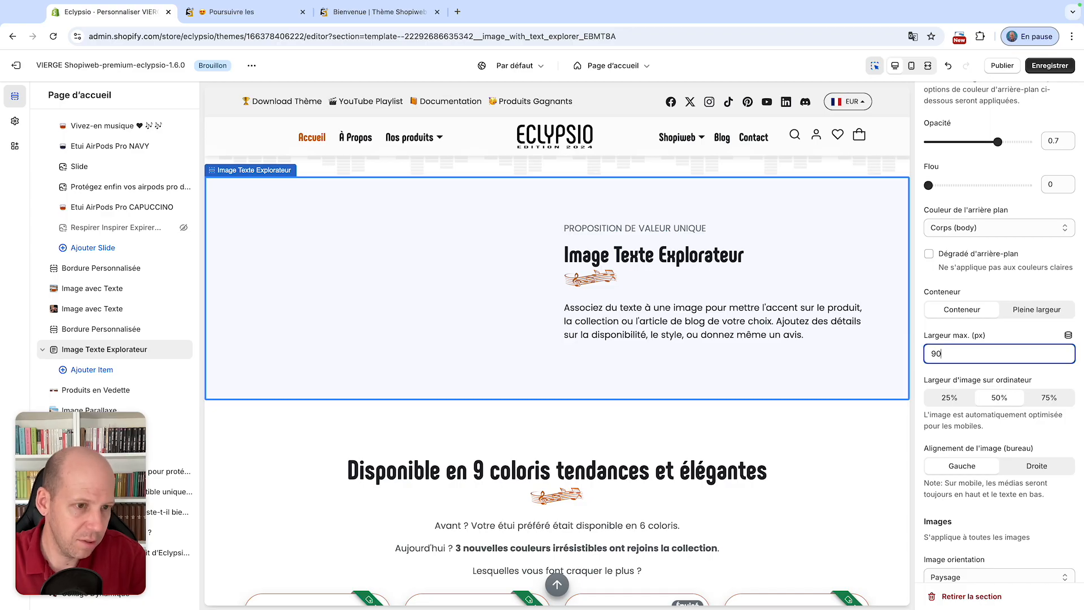
{"action": "left_click", "coordinate": [1011, 335]}
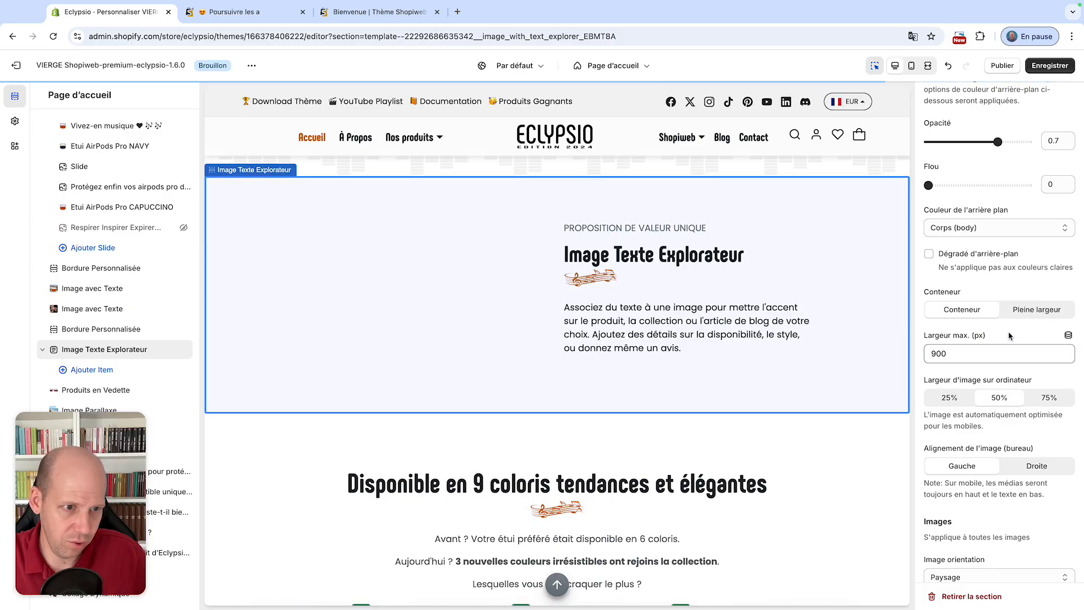
- Set the section's image width on desktop to 75%
{"action": "scroll", "coordinate": [1008, 346], "scroll_direction": "down", "scroll_amount": 1}
{"action": "scroll", "coordinate": [1008, 346], "scroll_direction": "down", "scroll_amount": 1}
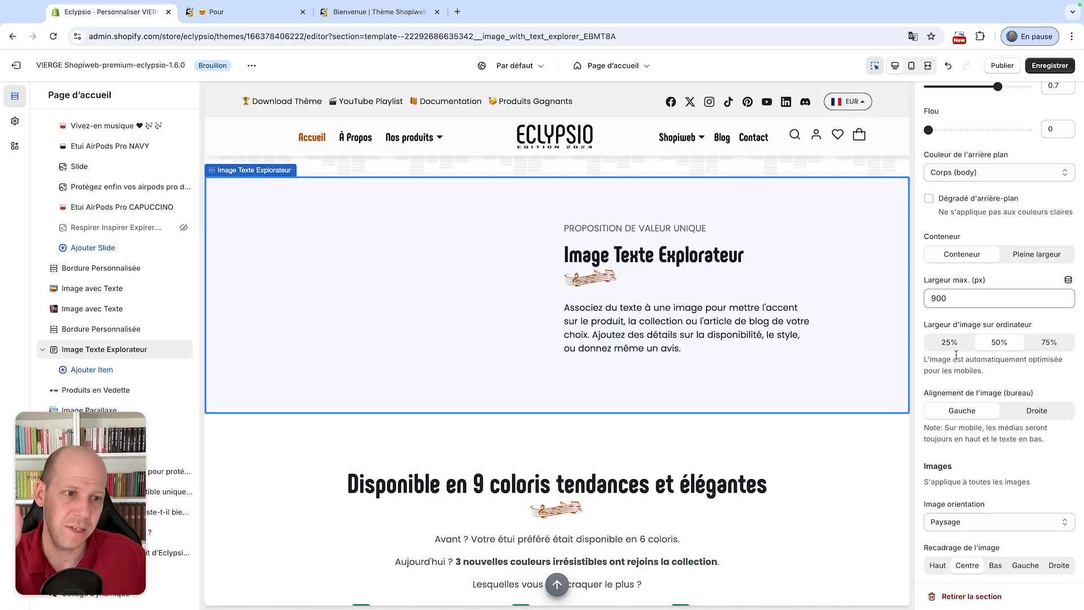
{"action": "left_click", "coordinate": [1049, 343]}
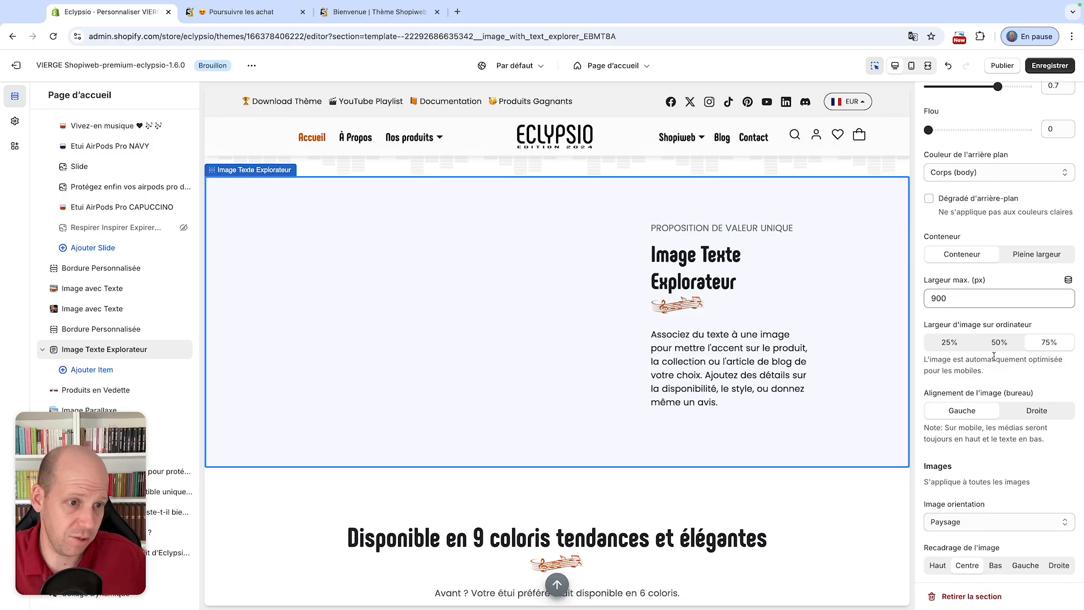
- Try Droite as the desktop image alignment and return it to Gauche
{"action": "scroll", "coordinate": [994, 356], "scroll_direction": "down", "scroll_amount": 2}
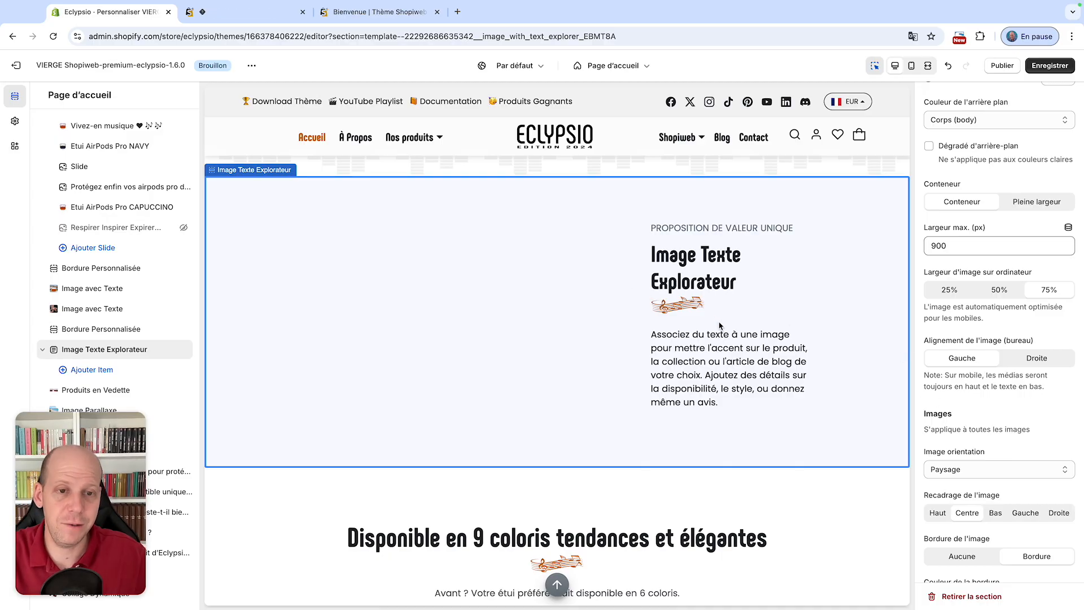
{"action": "left_click", "coordinate": [1021, 361]}
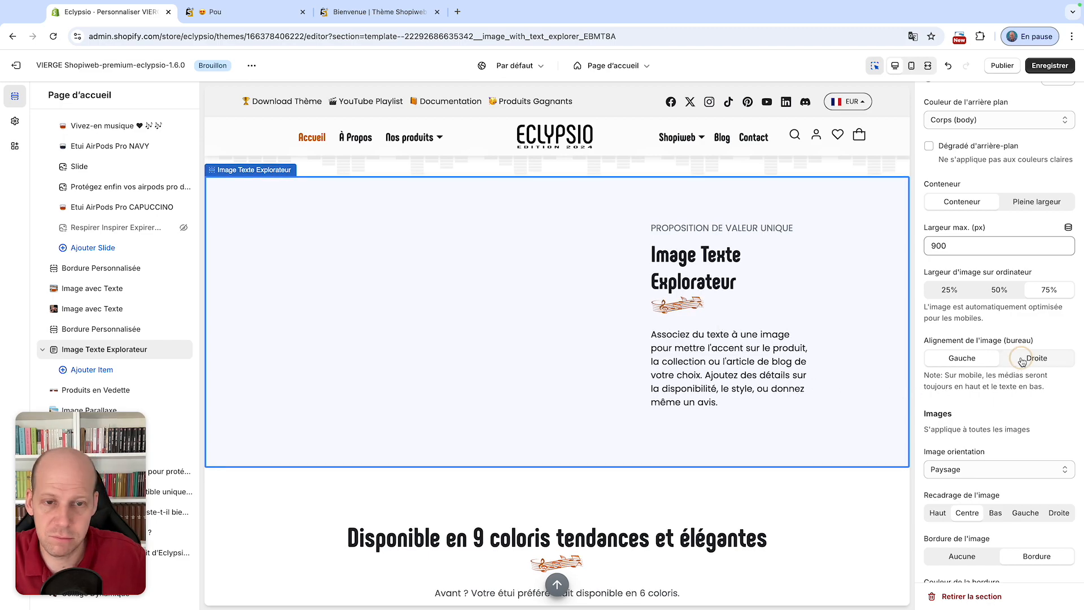
{"action": "left_click", "coordinate": [971, 359]}
- Review the available image orientations for the section and keep Paysage selected
{"action": "scroll", "coordinate": [967, 365], "scroll_direction": "down", "scroll_amount": 1}
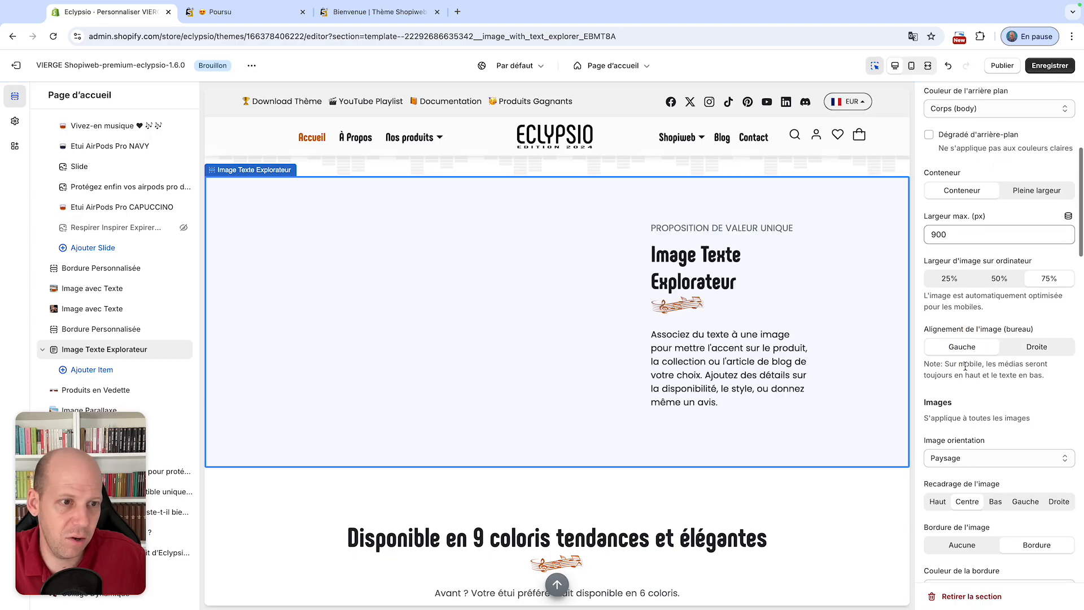
{"action": "scroll", "coordinate": [966, 366], "scroll_direction": "down", "scroll_amount": 4}
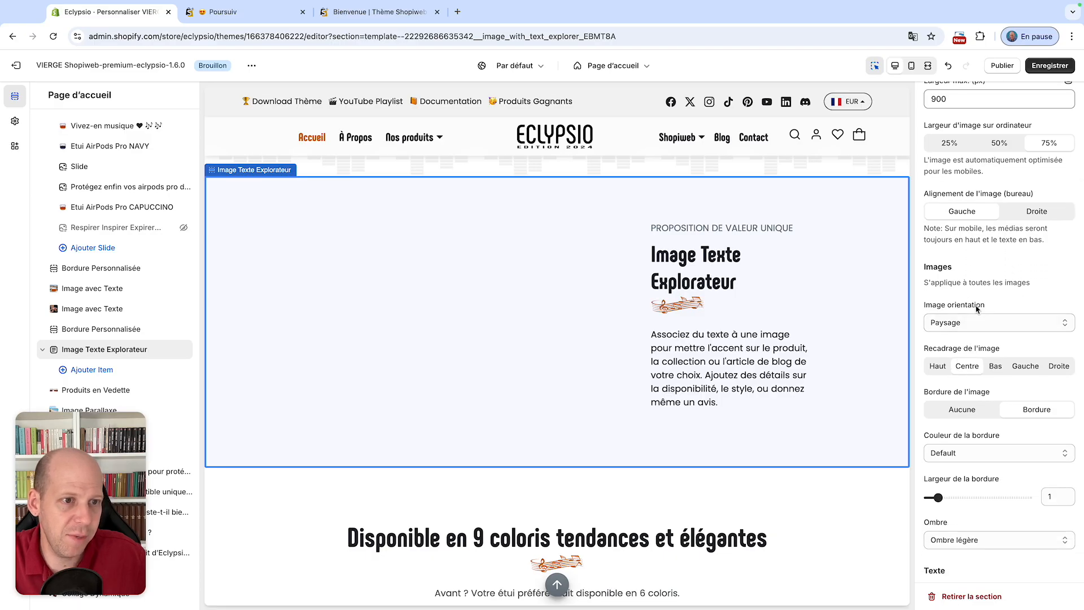
{"action": "scroll", "coordinate": [976, 307], "scroll_direction": "down", "scroll_amount": 1}
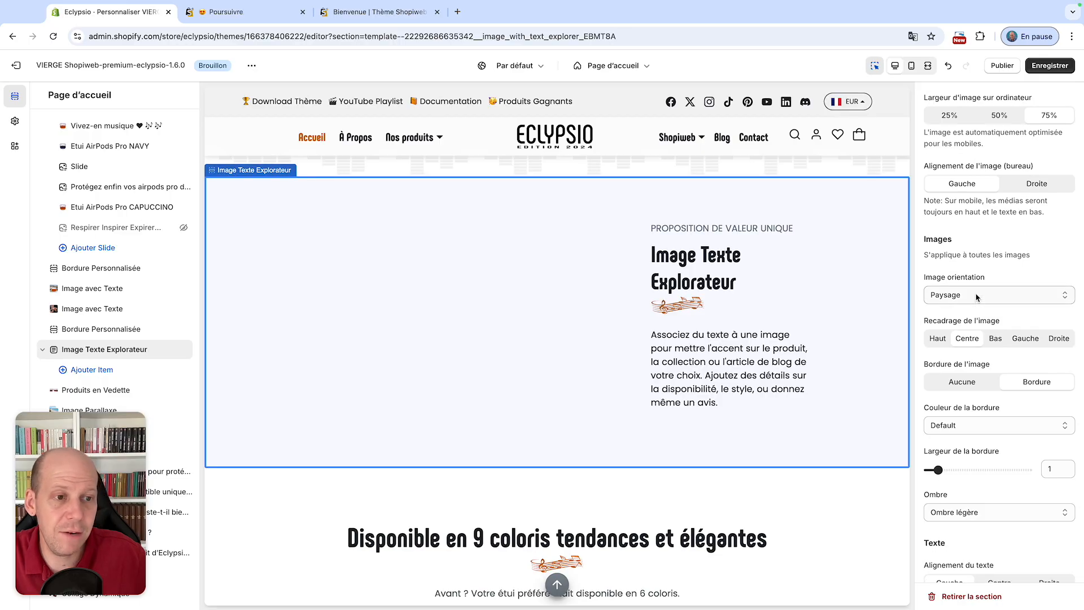
{"action": "left_click", "coordinate": [977, 296]}
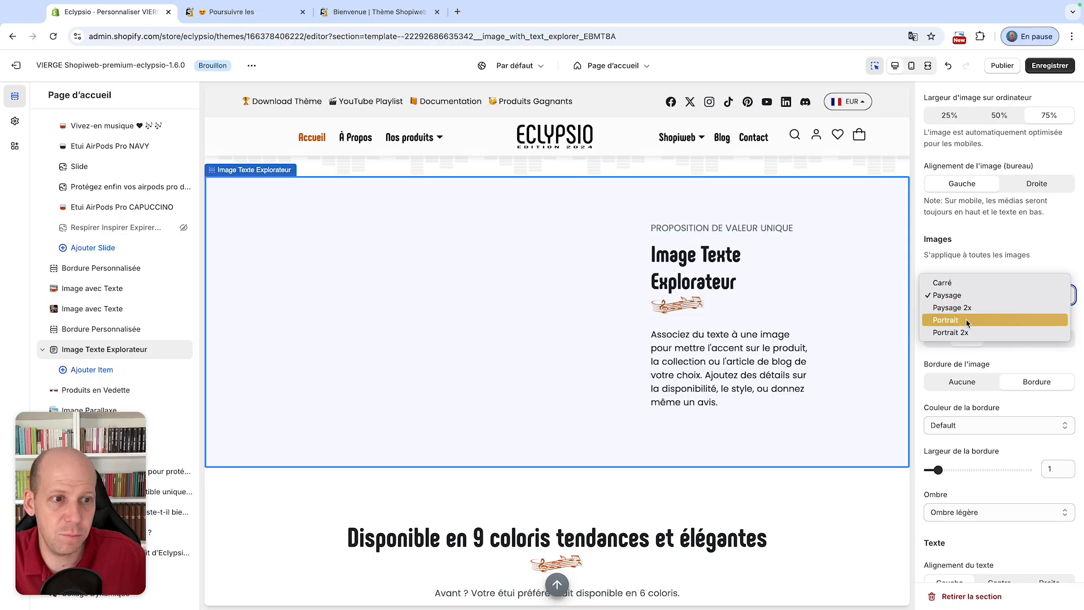
{"action": "left_click", "coordinate": [994, 267]}
{"action": "scroll", "coordinate": [992, 283], "scroll_direction": "down", "scroll_amount": 3}
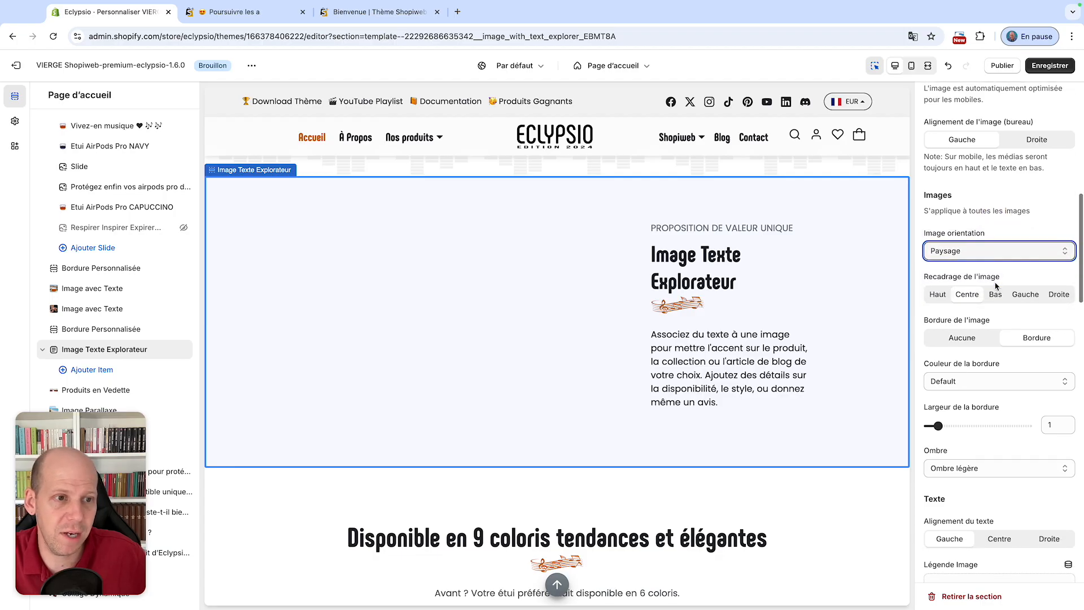
- Review the image border colours, keeping Default, and set the section's image border to Aucune
{"action": "scroll", "coordinate": [976, 291], "scroll_direction": "down", "scroll_amount": 1}
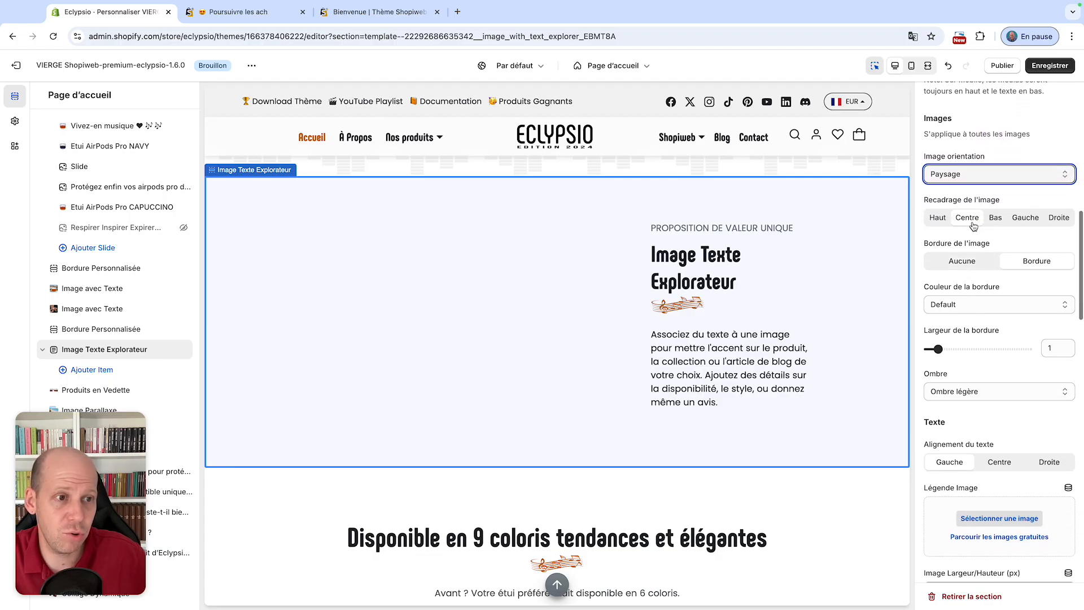
{"action": "left_click", "coordinate": [965, 263]}
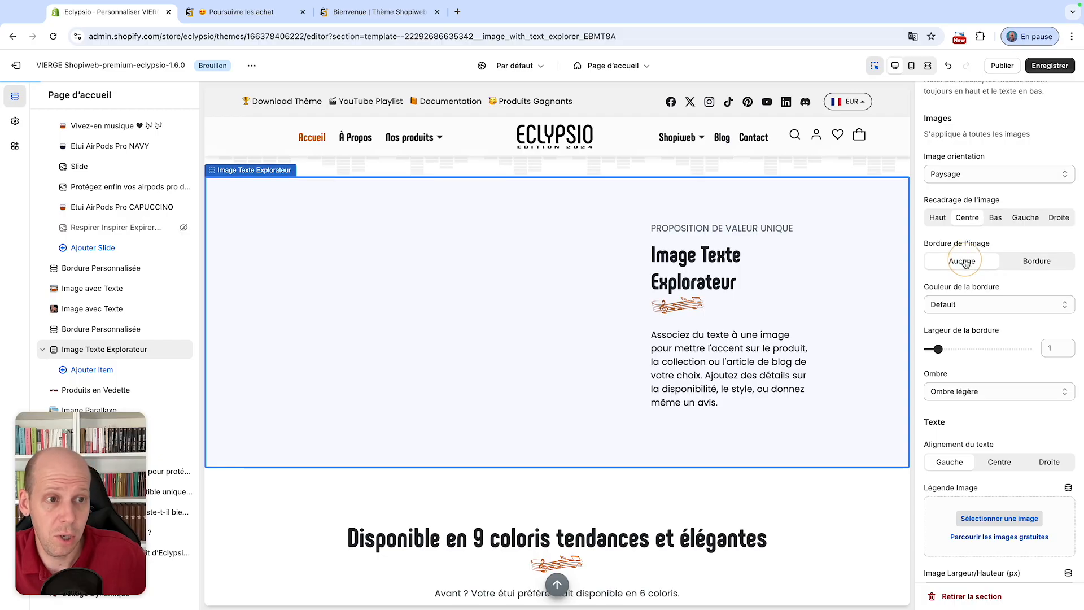
{"action": "left_click", "coordinate": [1025, 263]}
{"action": "left_click", "coordinate": [975, 306]}
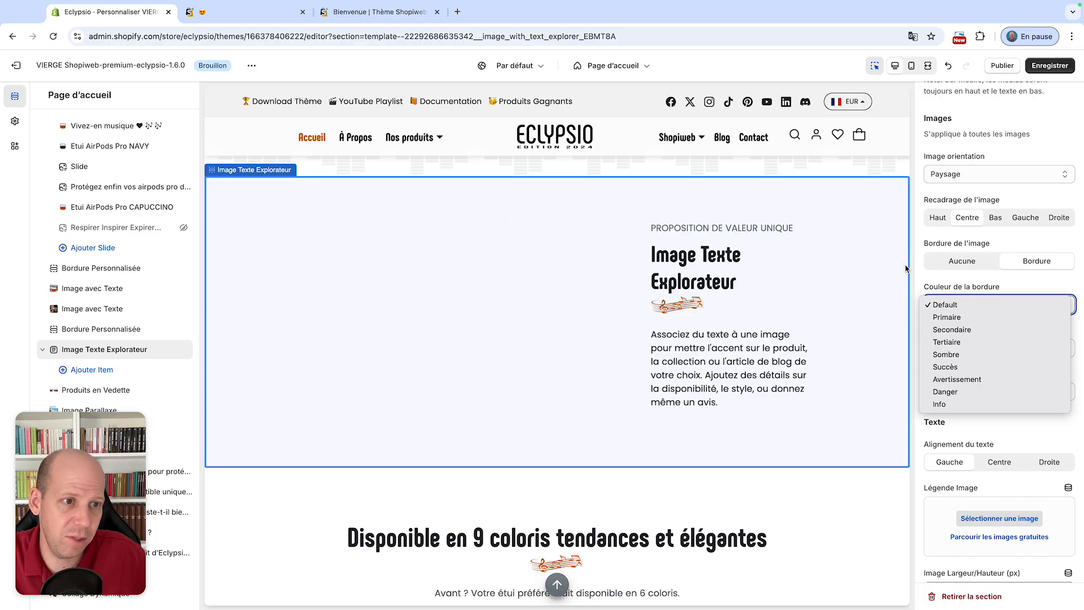
{"action": "left_click", "coordinate": [988, 281]}
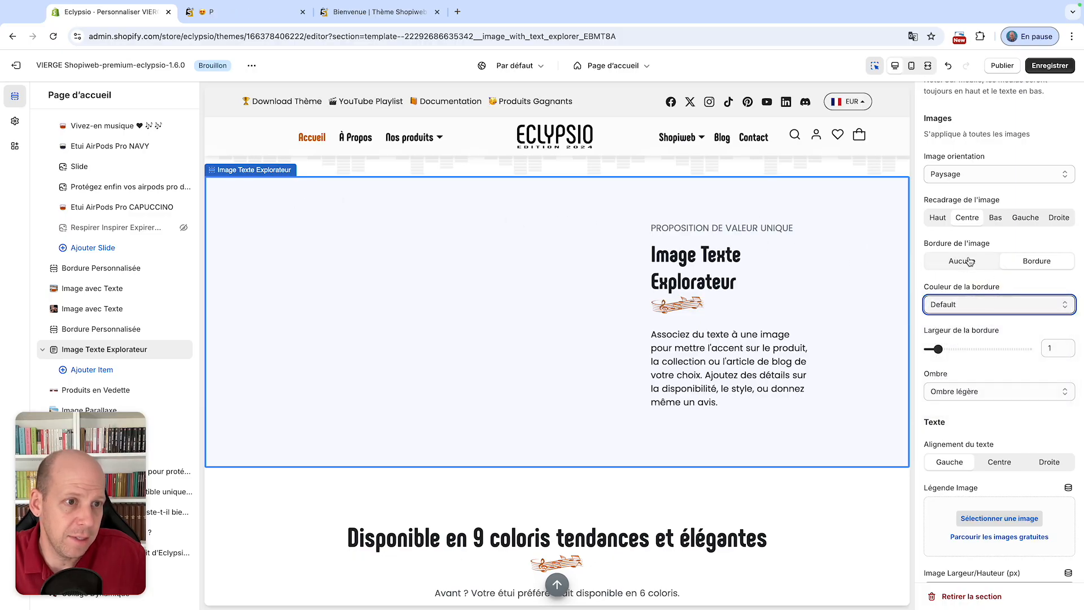
{"action": "left_click", "coordinate": [976, 265]}
- Try Centre and Droite as the section's text alignment and return it to Gauche
{"action": "scroll", "coordinate": [991, 296], "scroll_direction": "down", "scroll_amount": 2}
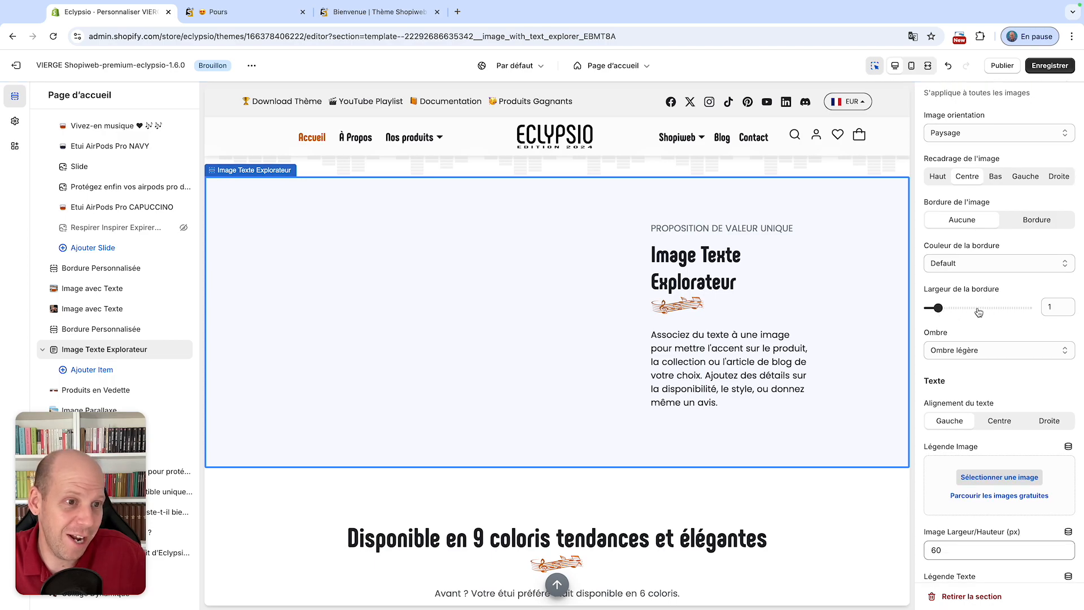
{"action": "scroll", "coordinate": [979, 312], "scroll_direction": "down", "scroll_amount": 2}
{"action": "scroll", "coordinate": [969, 317], "scroll_direction": "down", "scroll_amount": 2}
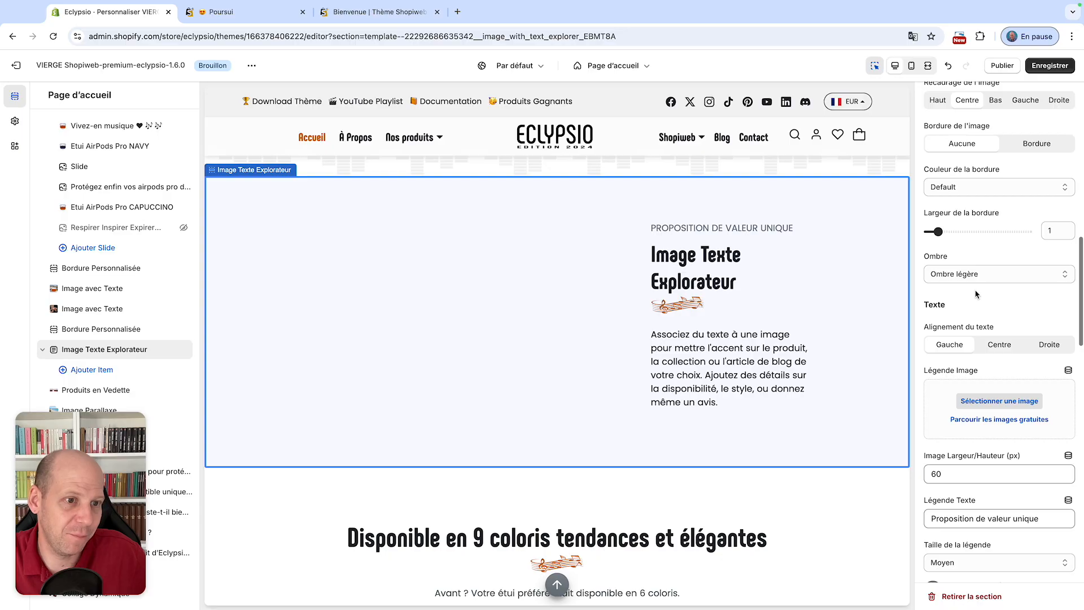
{"action": "scroll", "coordinate": [968, 277], "scroll_direction": "down", "scroll_amount": 3}
{"action": "scroll", "coordinate": [957, 262], "scroll_direction": "up", "scroll_amount": 4}
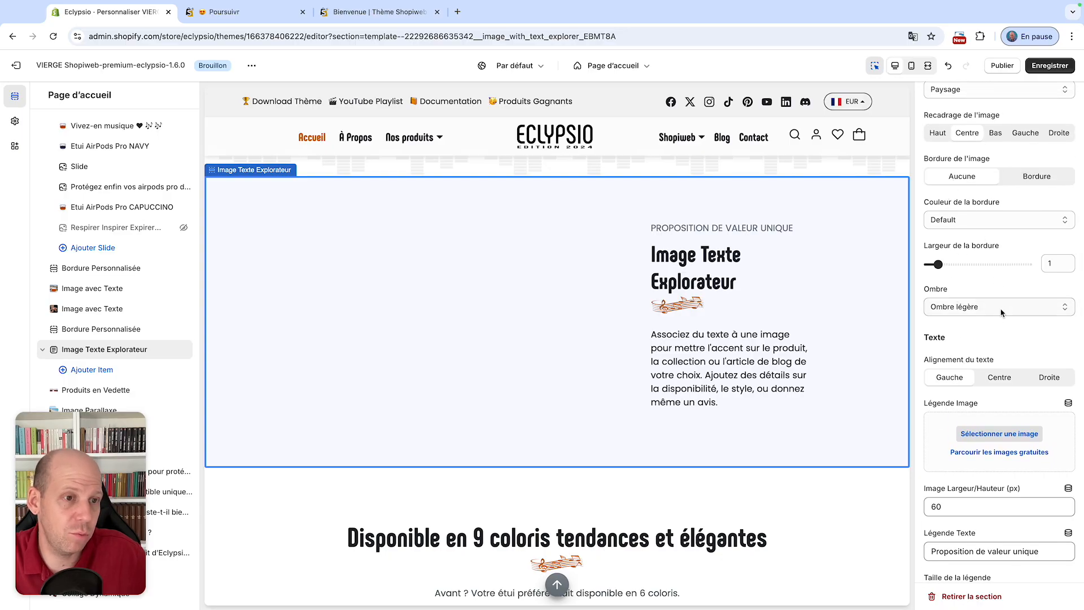
{"action": "scroll", "coordinate": [981, 324], "scroll_direction": "down", "scroll_amount": 3}
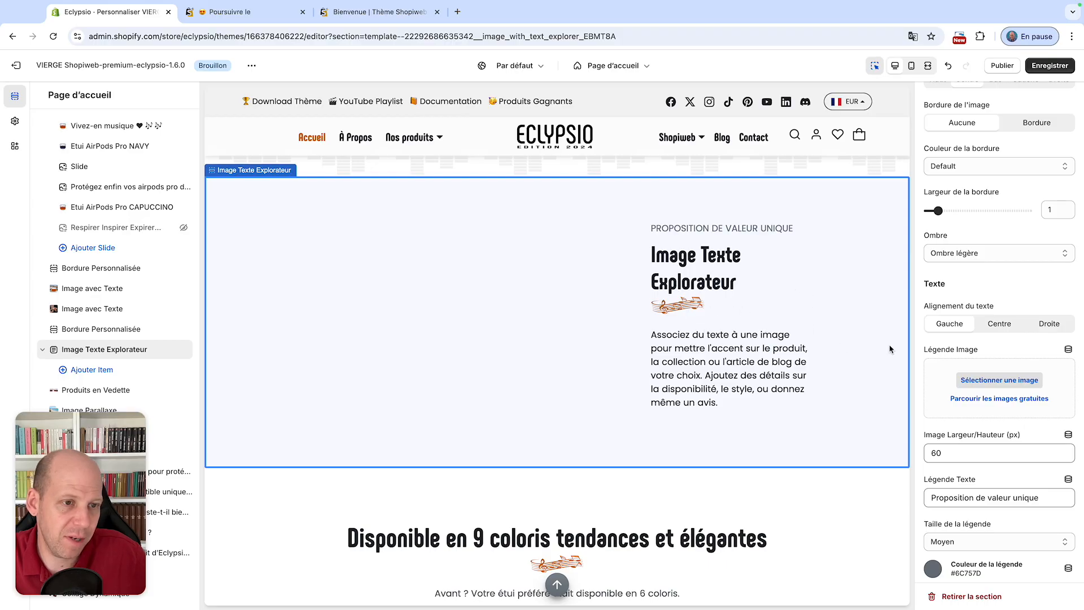
{"action": "scroll", "coordinate": [983, 335], "scroll_direction": "down", "scroll_amount": 2}
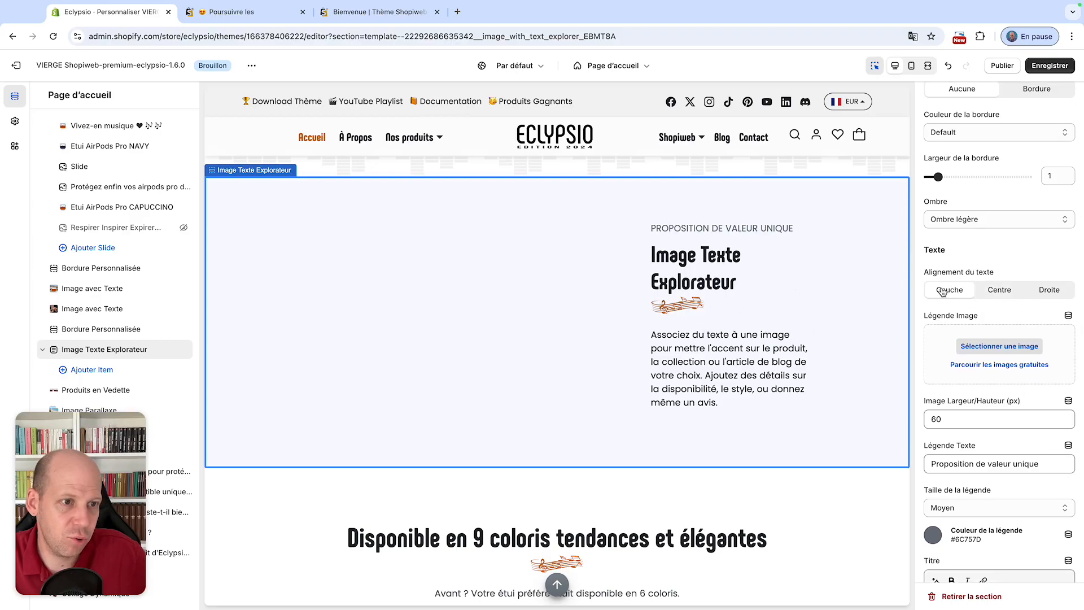
{"action": "left_click", "coordinate": [1008, 290]}
{"action": "left_click", "coordinate": [1048, 289]}
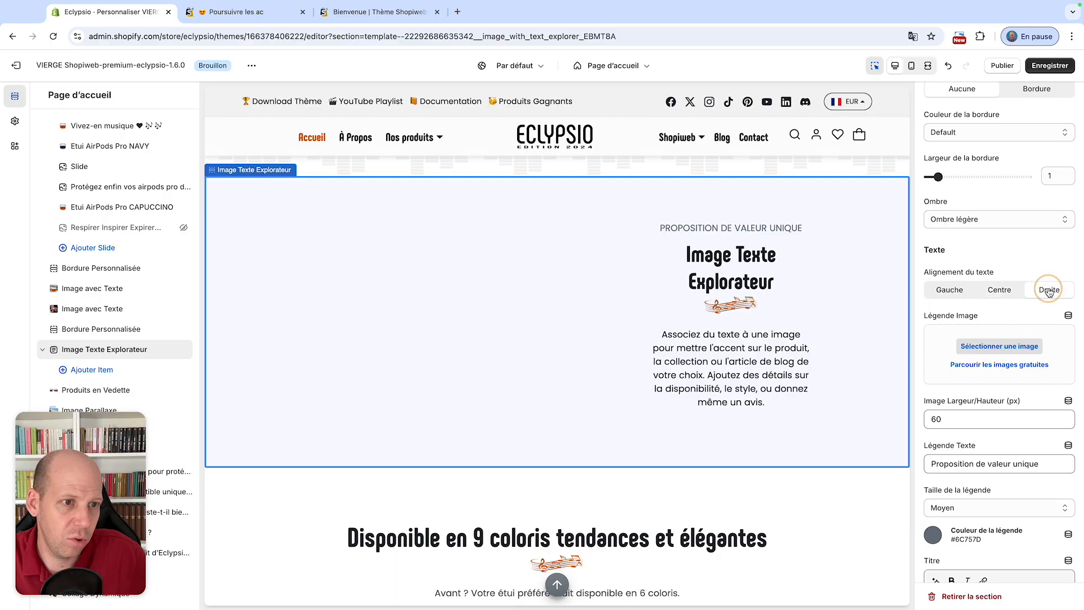
{"action": "left_click", "coordinate": [950, 291]}
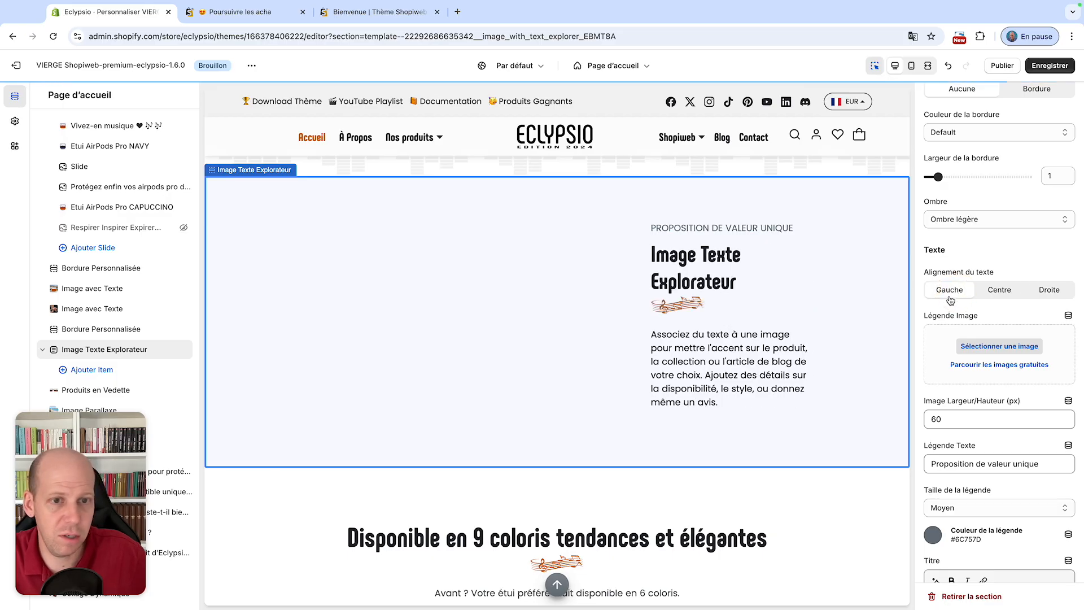
- Try flag-gbp as the section's caption image and remove it again
{"action": "scroll", "coordinate": [978, 321], "scroll_direction": "down", "scroll_amount": 2}
{"action": "scroll", "coordinate": [978, 321], "scroll_direction": "down", "scroll_amount": 1}
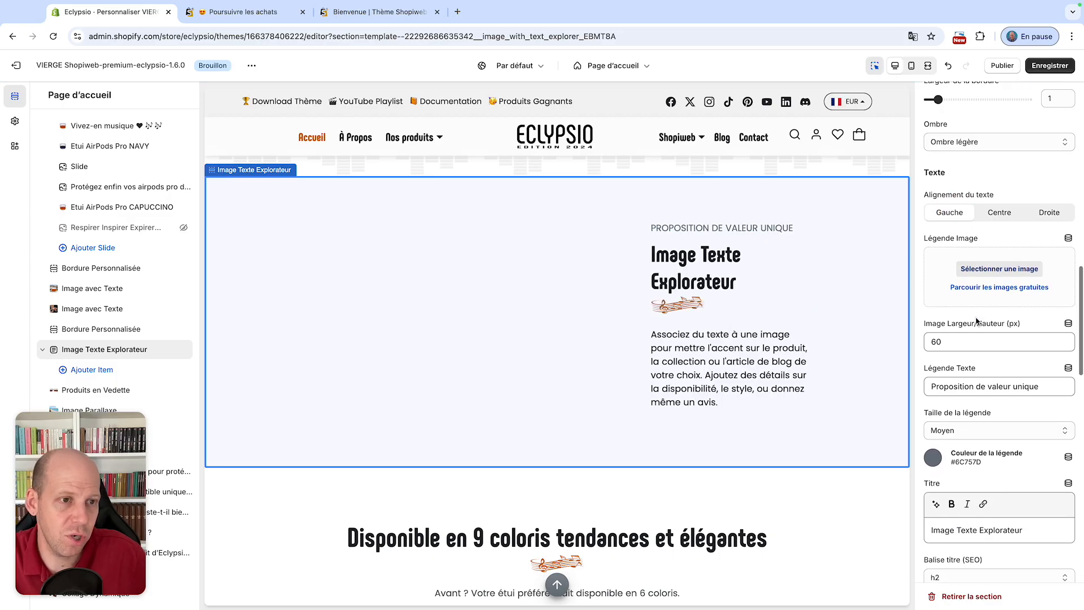
{"action": "left_click", "coordinate": [1012, 274]}
{"action": "left_click", "coordinate": [415, 309]}
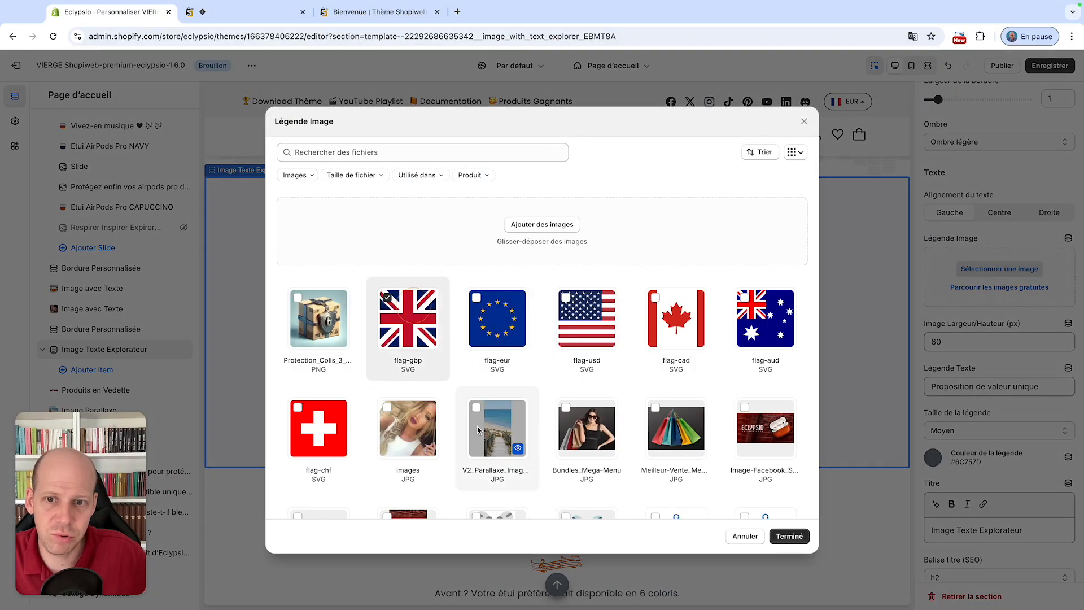
{"action": "left_click", "coordinate": [790, 536]}
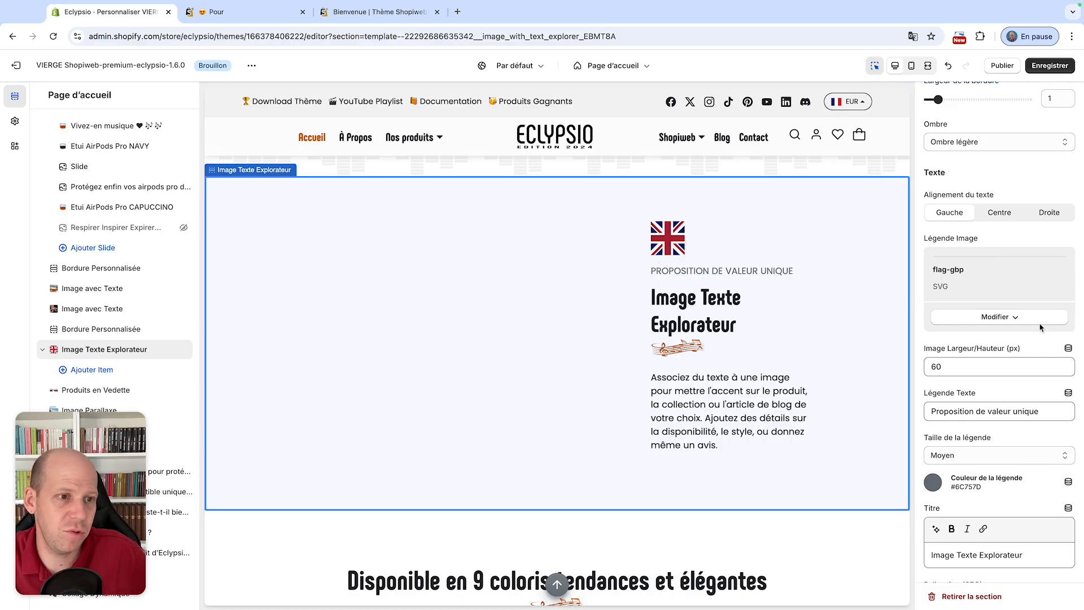
{"action": "left_click", "coordinate": [994, 316]}
{"action": "left_click", "coordinate": [991, 378]}
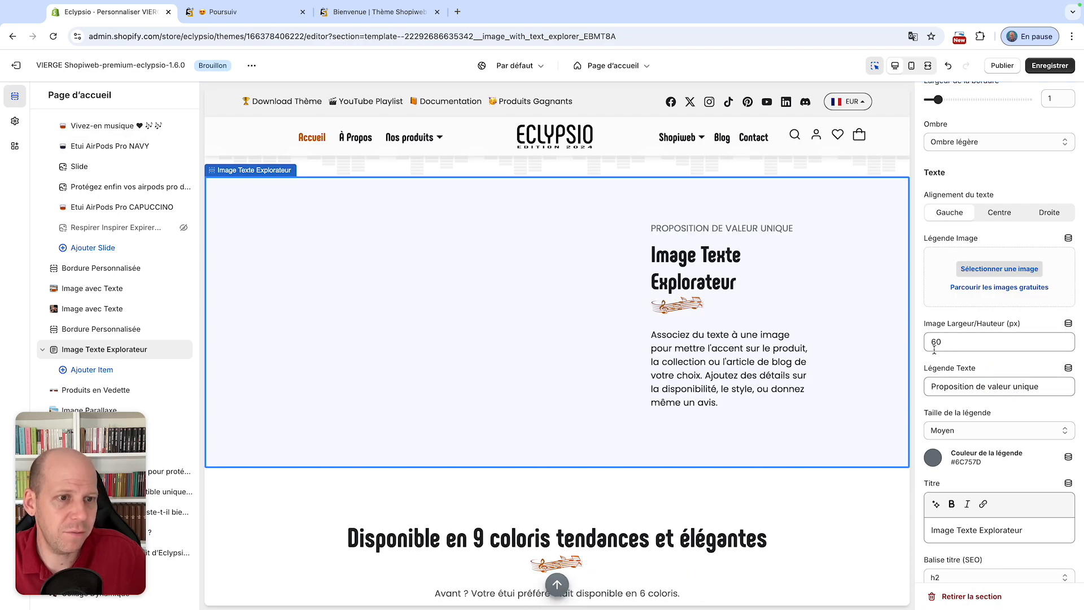
- Set the caption image's width/height to 40 px, previewing it with the flag-gbp image and removing that image
{"action": "scroll", "coordinate": [960, 343], "scroll_direction": "down", "scroll_amount": 1}
{"action": "double_click", "coordinate": [949, 333]}
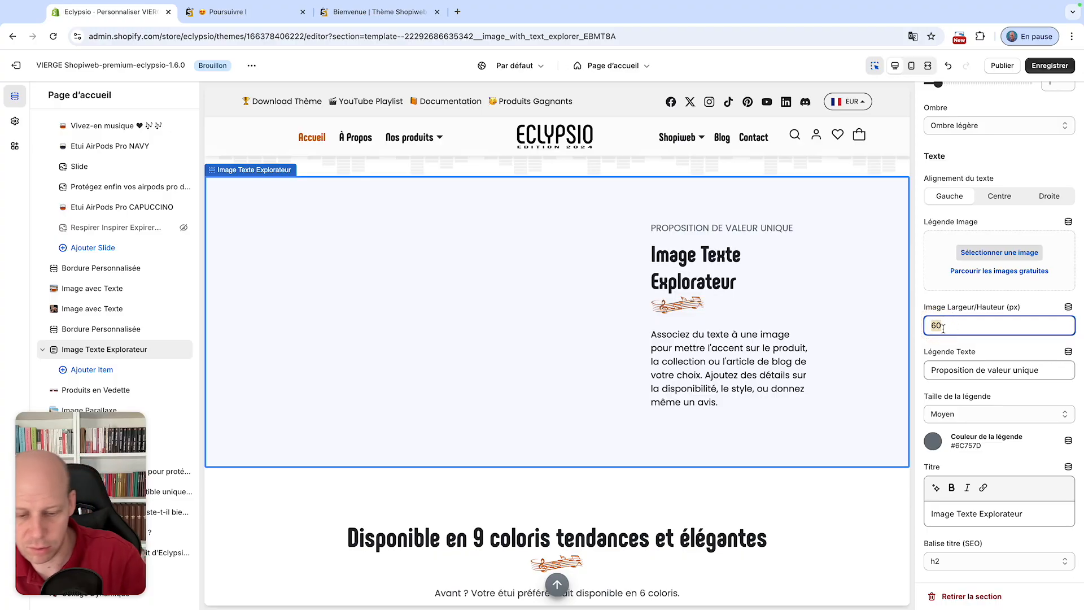
{"action": "left_click", "coordinate": [996, 255]}
{"action": "left_click", "coordinate": [406, 308]}
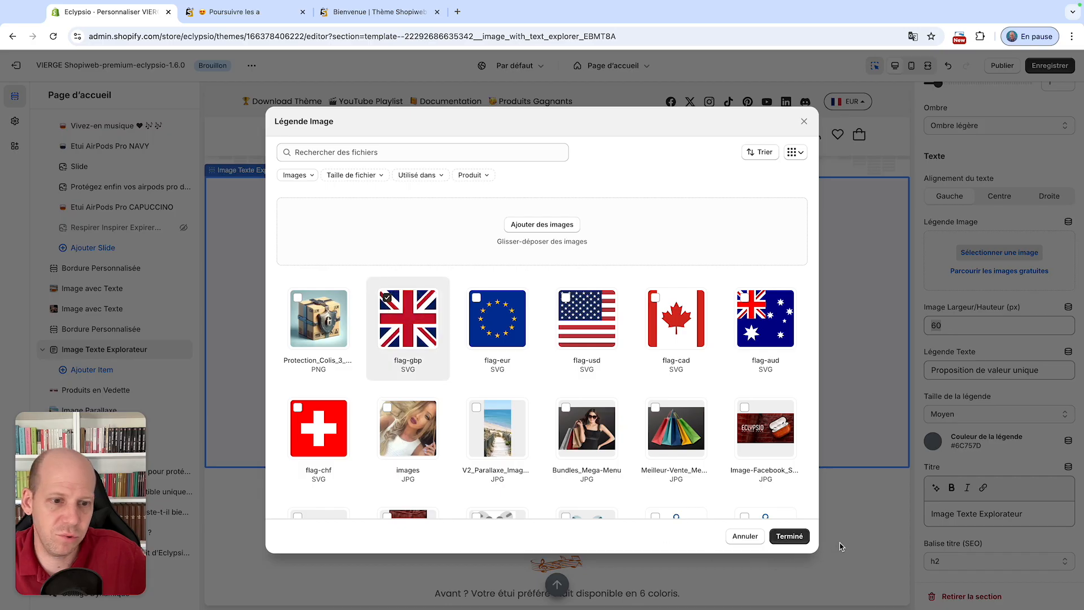
{"action": "left_click", "coordinate": [789, 536]}
{"action": "double_click", "coordinate": [935, 350]}
{"action": "type", "text": "40"}
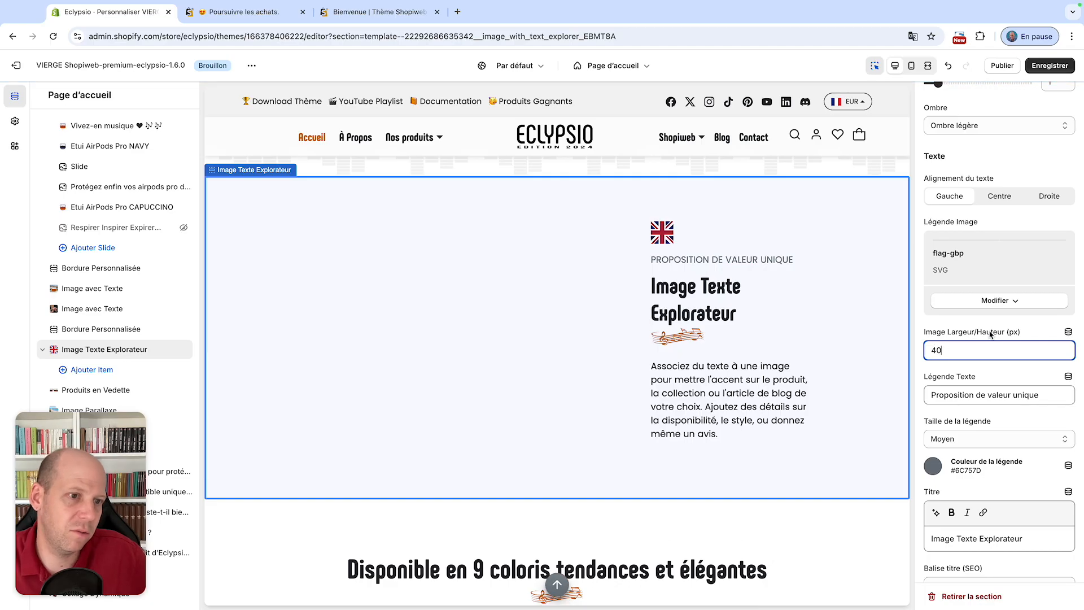
{"action": "left_click", "coordinate": [997, 300]}
{"action": "left_click", "coordinate": [967, 360]}
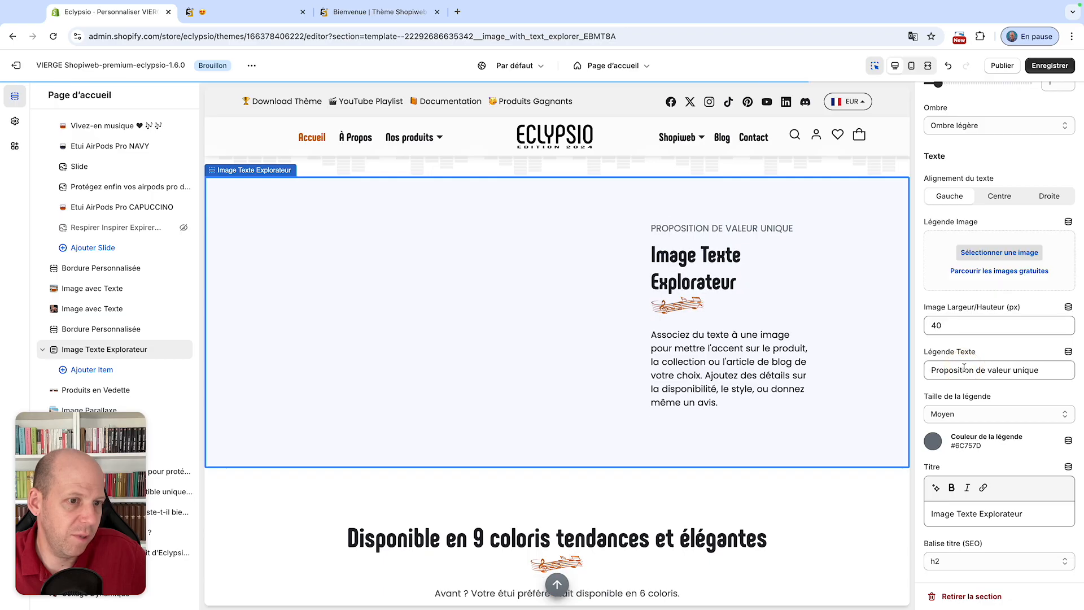
- Replace the section's caption text with "TEXTE DE LÉGENDE" and keep the caption size at Moyen
{"action": "scroll", "coordinate": [964, 368], "scroll_direction": "down", "scroll_amount": 2}
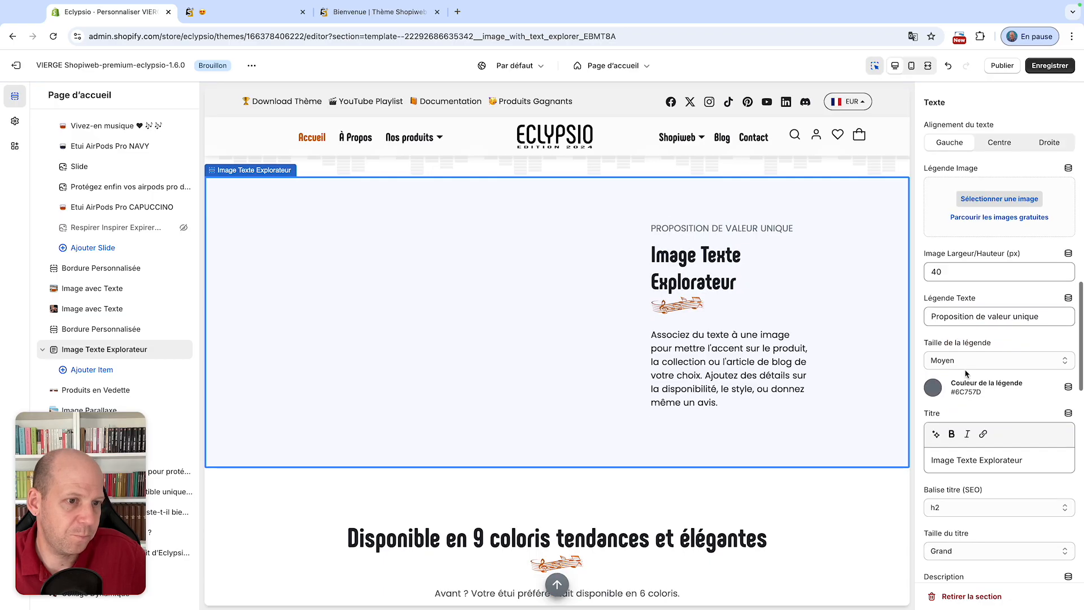
{"action": "double_click", "coordinate": [999, 315]}
{"action": "triple_click", "coordinate": [999, 314]}
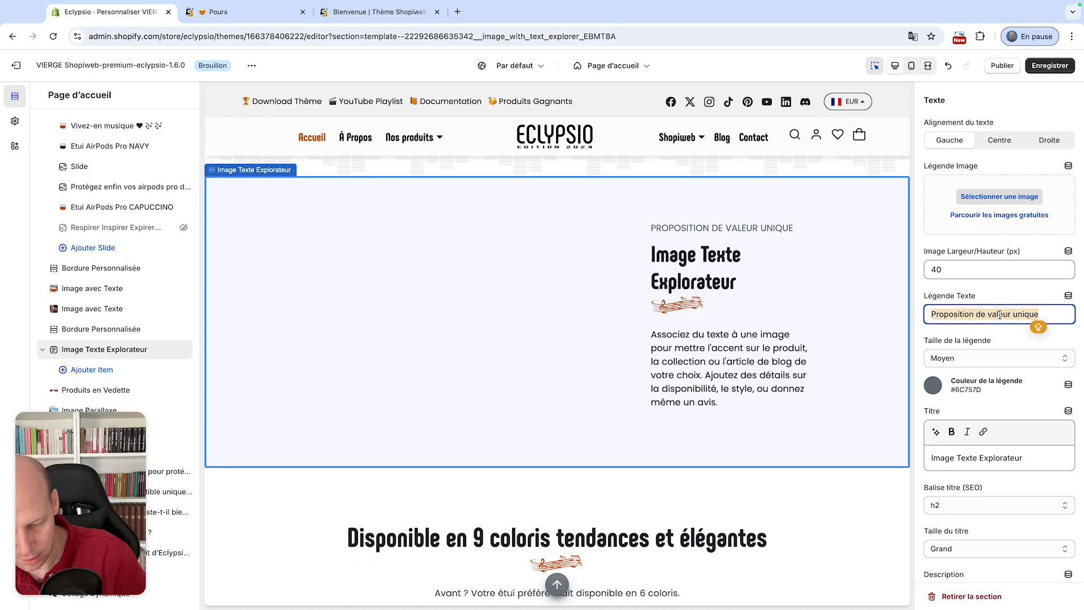
{"action": "type", "text": "TEXTE DE LÉGENDE"}
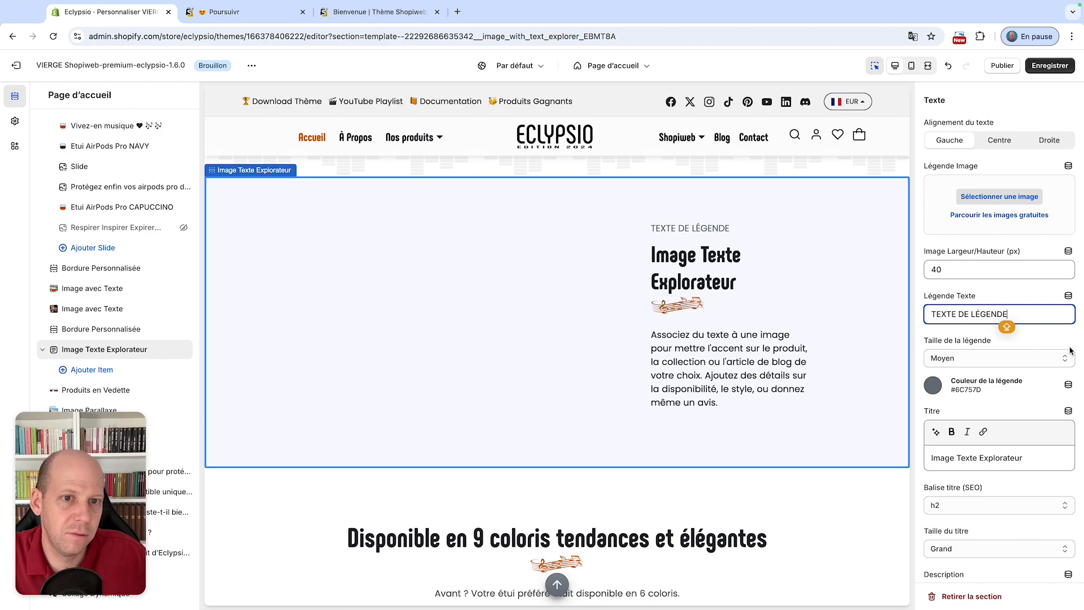
{"action": "left_click", "coordinate": [974, 360]}
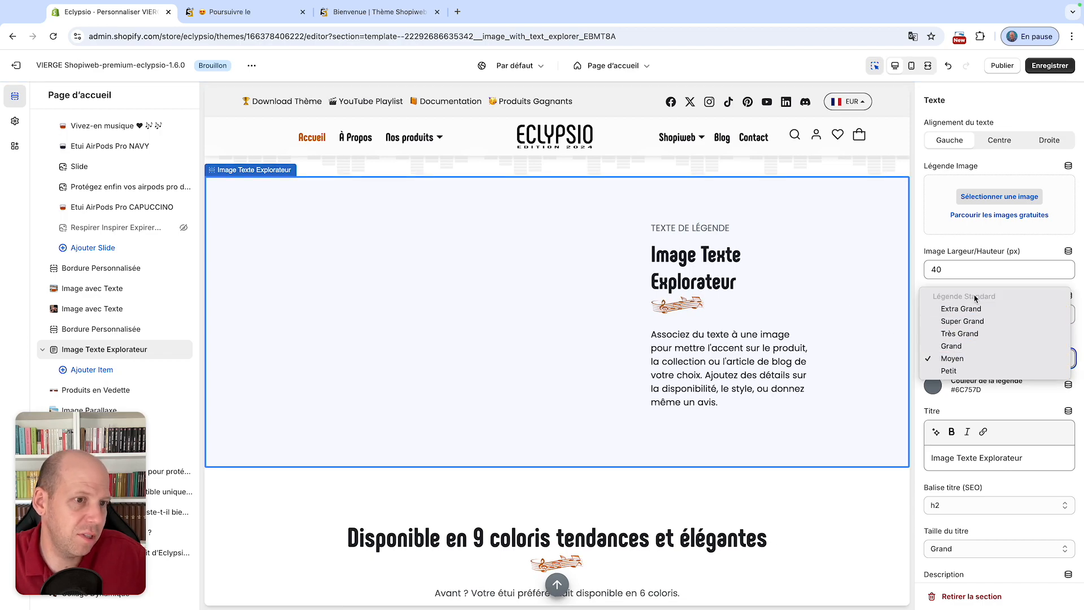
{"action": "left_click", "coordinate": [1015, 396]}
- Replace the section's title with "Votre titre"
{"action": "scroll", "coordinate": [1002, 396], "scroll_direction": "down", "scroll_amount": 2}
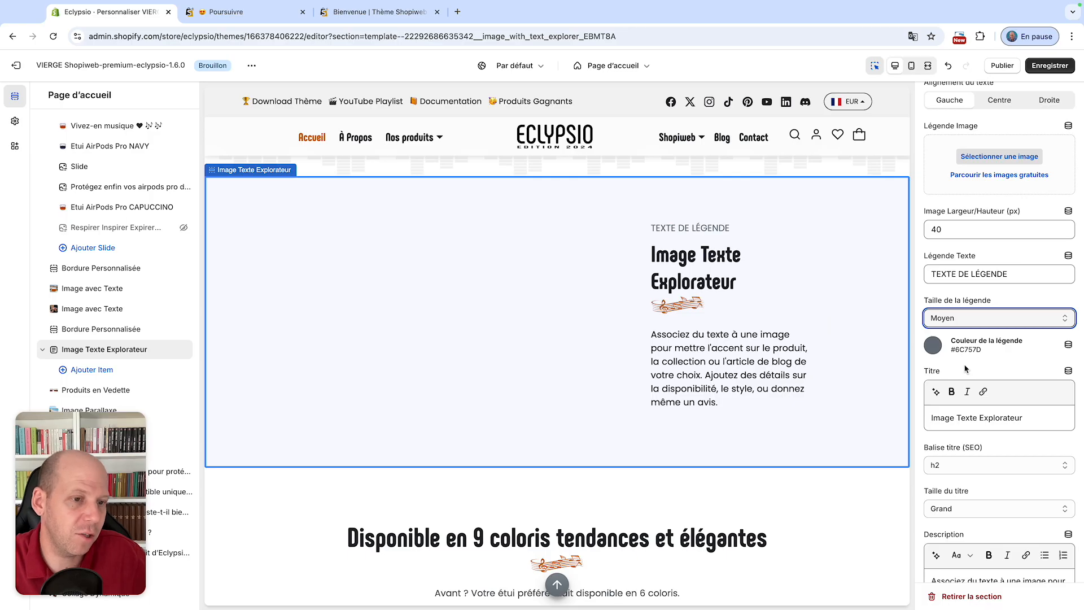
{"action": "scroll", "coordinate": [966, 369], "scroll_direction": "down", "scroll_amount": 1}
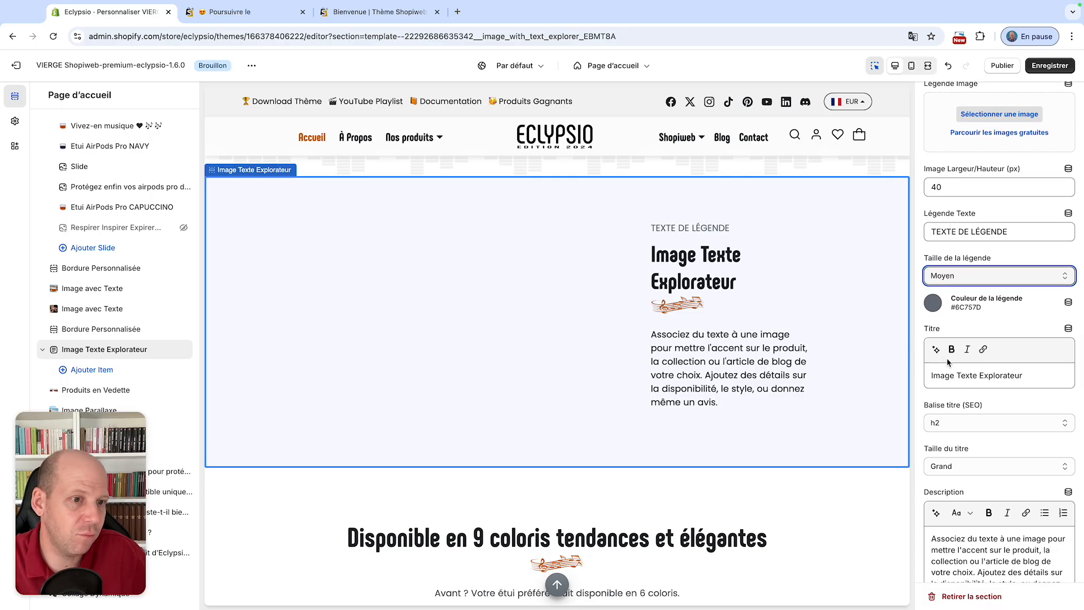
{"action": "left_click", "coordinate": [1035, 373]}
{"action": "triple_click", "coordinate": [993, 377]}
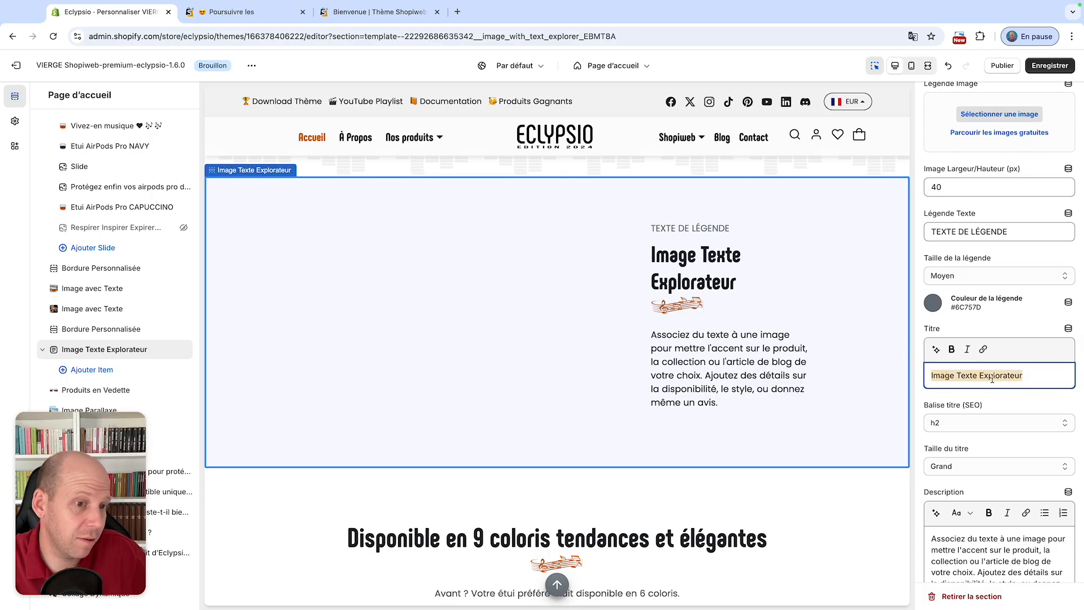
{"action": "type", "text": "Vo"}
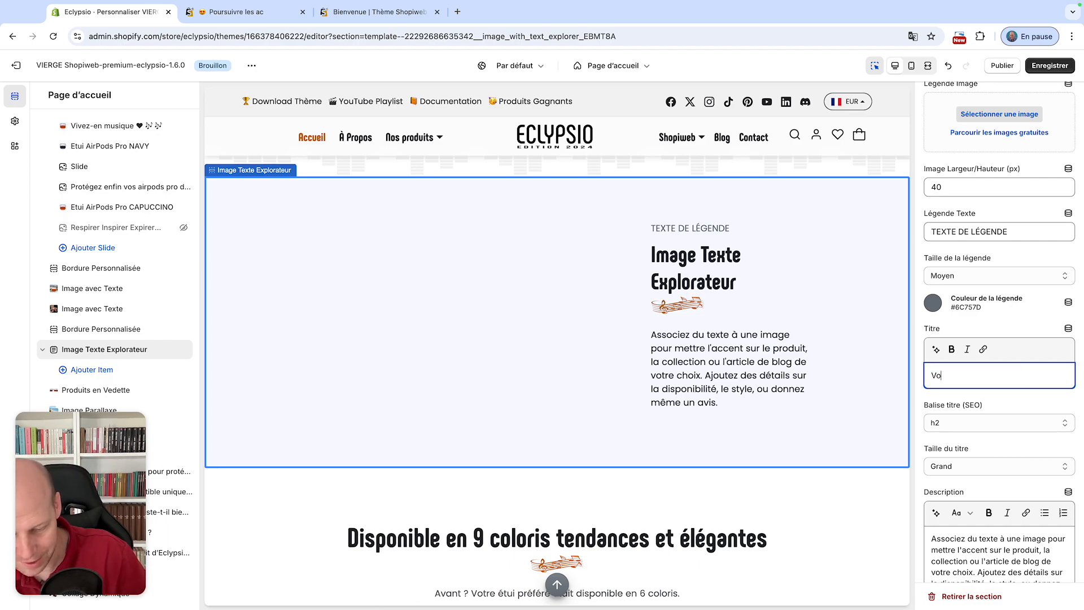
{"action": "type", "text": "tre titre"}
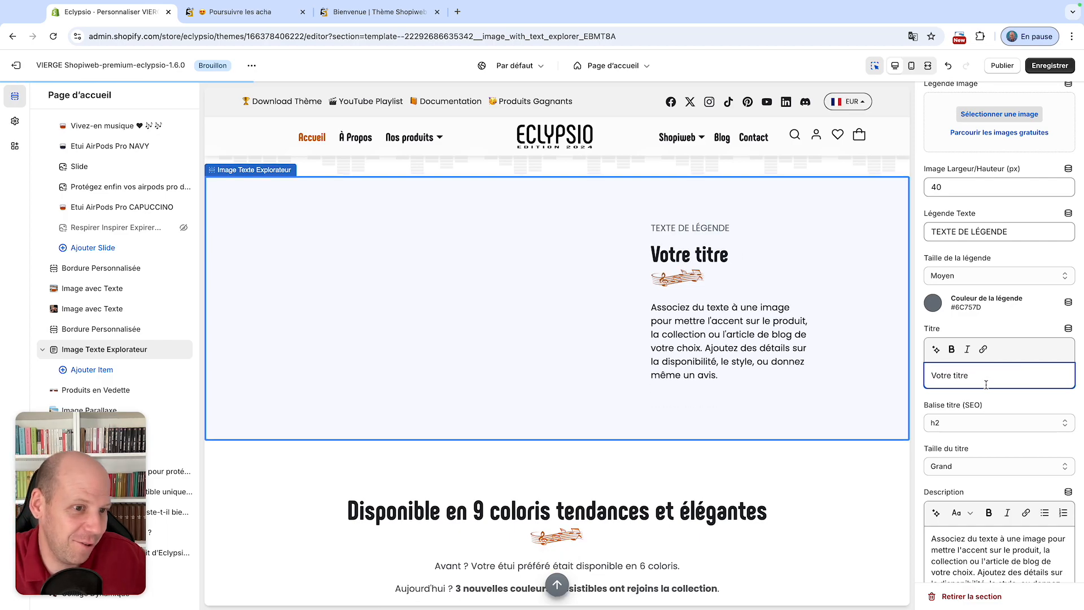
- Review the SEO heading tag options for the title, keeping h2, and examine the neighbouring sections in the page preview
{"action": "scroll", "coordinate": [993, 330], "scroll_direction": "down", "scroll_amount": 1}
{"action": "scroll", "coordinate": [992, 359], "scroll_direction": "down", "scroll_amount": 1}
{"action": "left_click", "coordinate": [986, 345]}
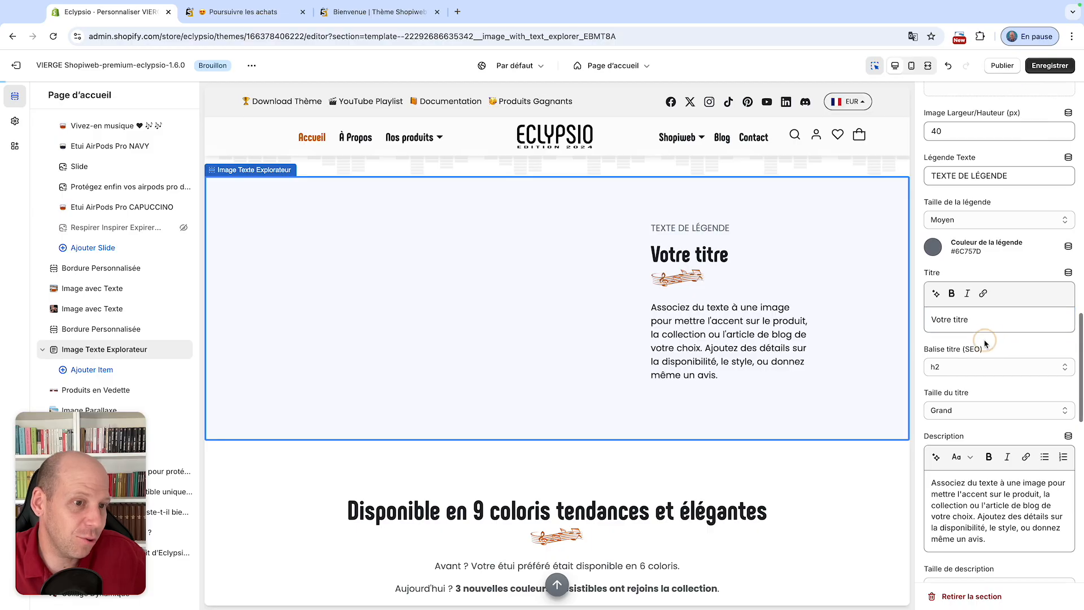
{"action": "scroll", "coordinate": [986, 344], "scroll_direction": "down", "scroll_amount": 2}
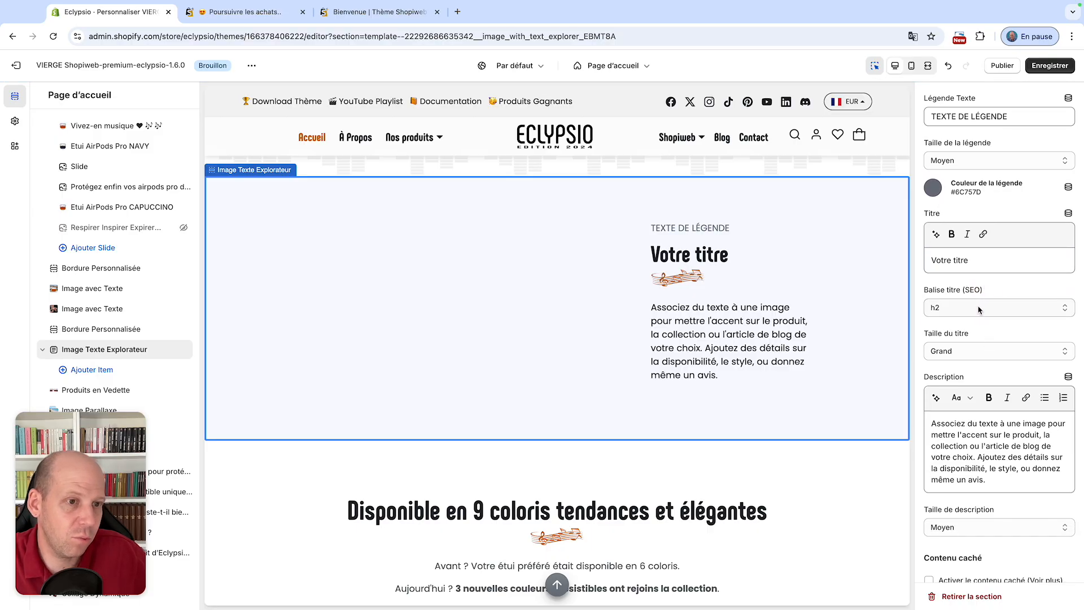
{"action": "left_click", "coordinate": [979, 310]}
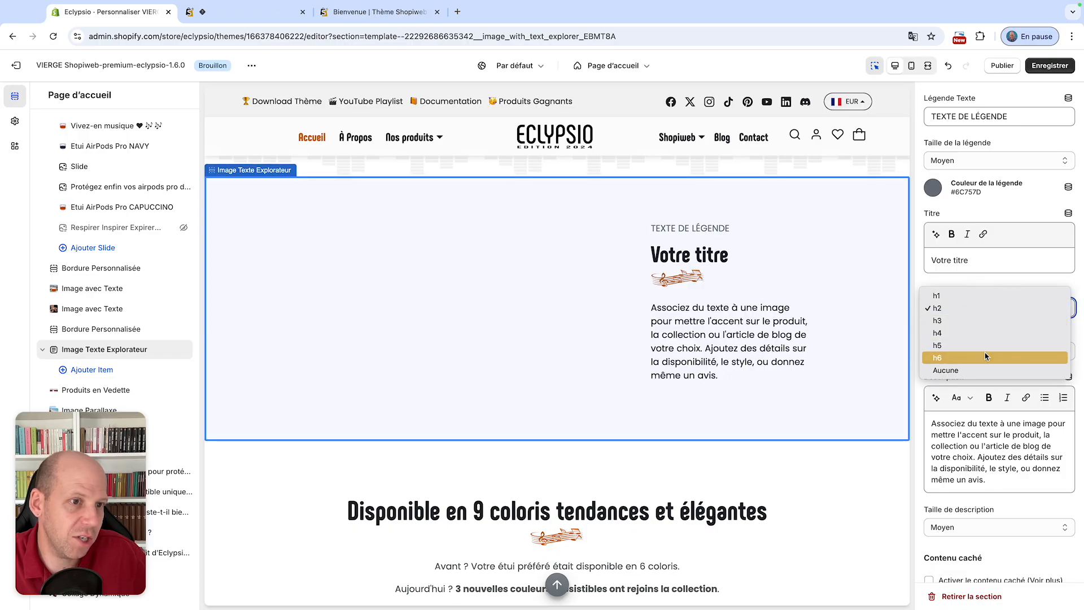
{"action": "left_click", "coordinate": [984, 285]}
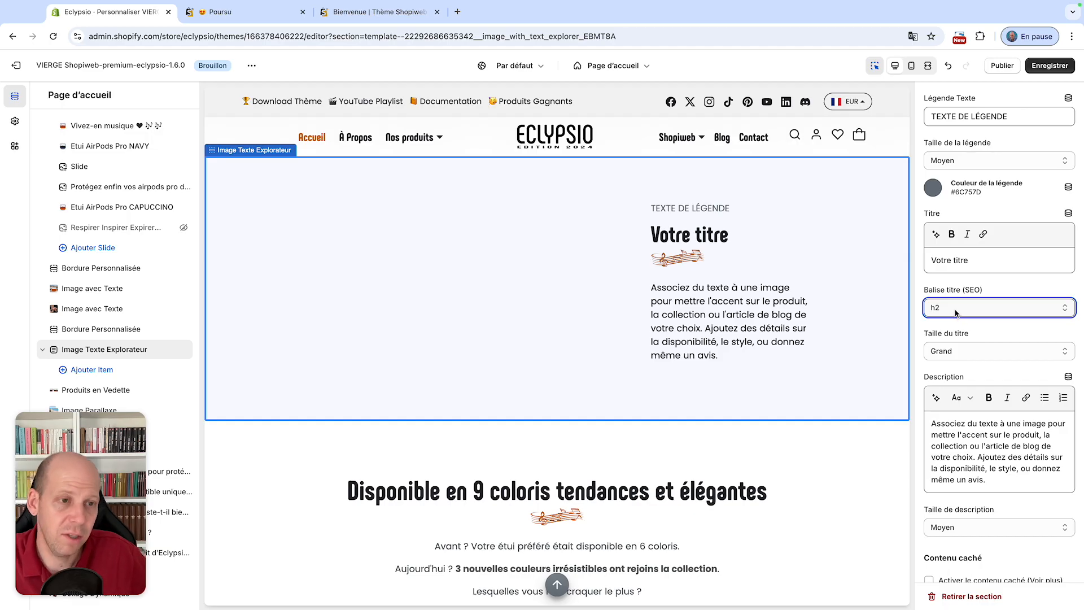
{"action": "scroll", "coordinate": [806, 273], "scroll_direction": "up", "scroll_amount": 4}
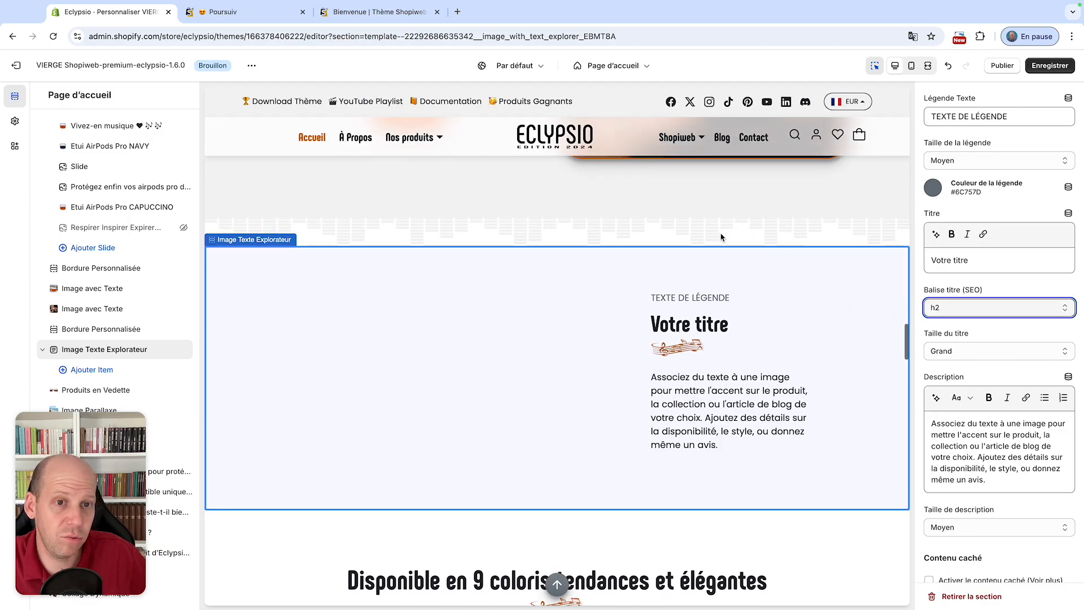
{"action": "scroll", "coordinate": [720, 234], "scroll_direction": "up", "scroll_amount": 3}
{"action": "scroll", "coordinate": [716, 239], "scroll_direction": "down", "scroll_amount": 4}
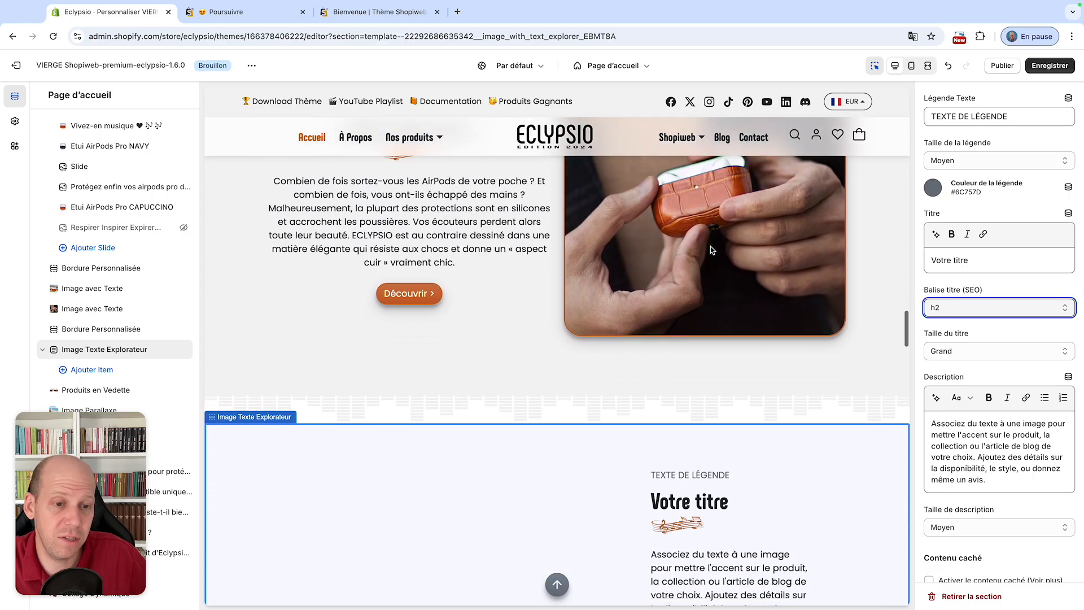
{"action": "scroll", "coordinate": [711, 251], "scroll_direction": "down", "scroll_amount": 3}
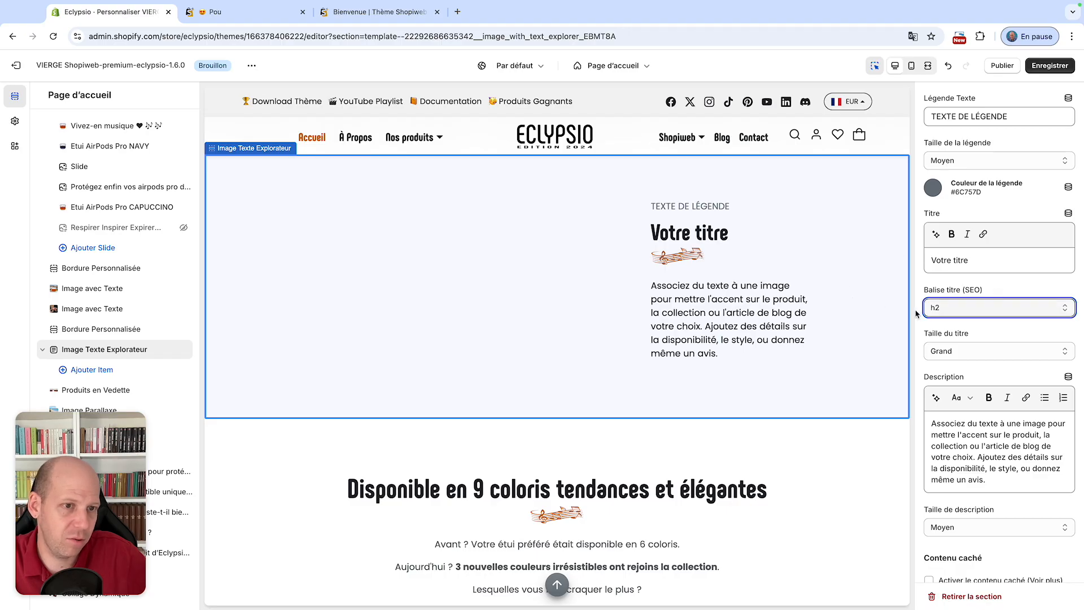
- Preview the section's title at the Très Grand size and set it back to Grand
{"action": "scroll", "coordinate": [968, 333], "scroll_direction": "down", "scroll_amount": 1}
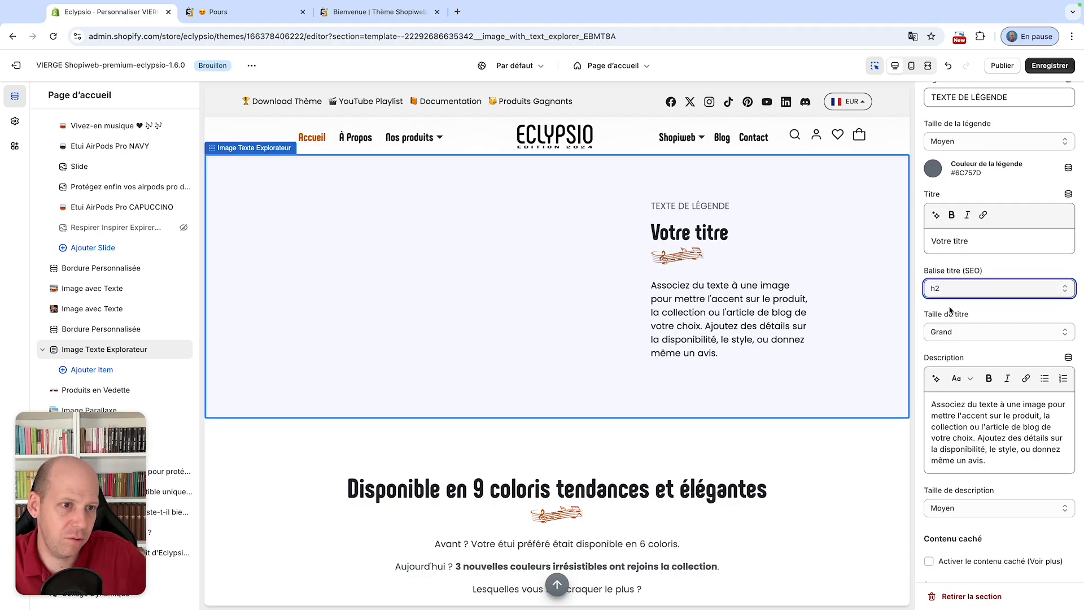
{"action": "scroll", "coordinate": [953, 310], "scroll_direction": "down", "scroll_amount": 1}
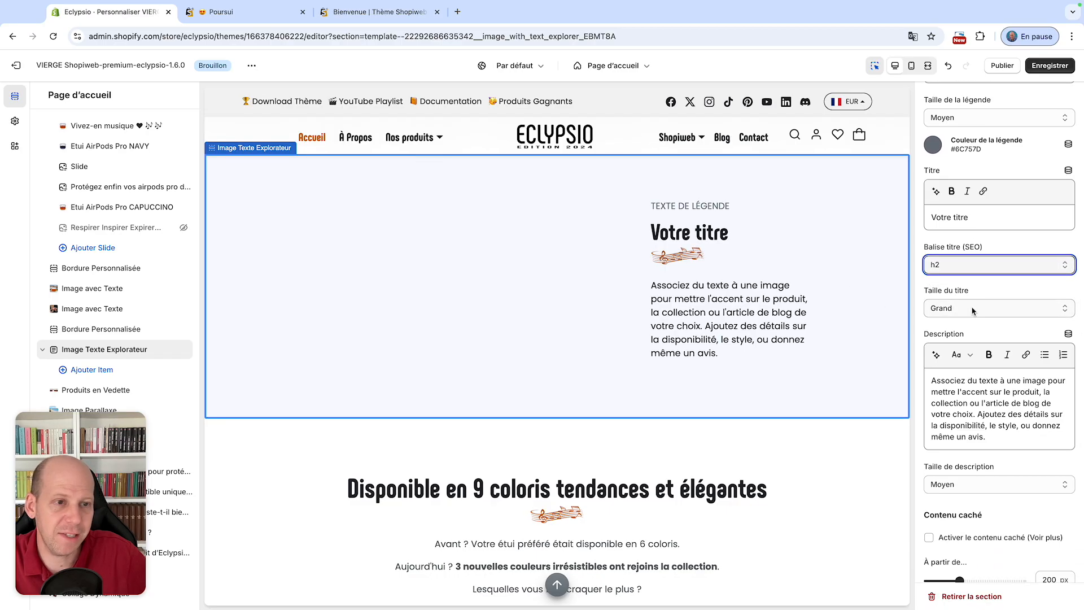
{"action": "left_click", "coordinate": [973, 310]}
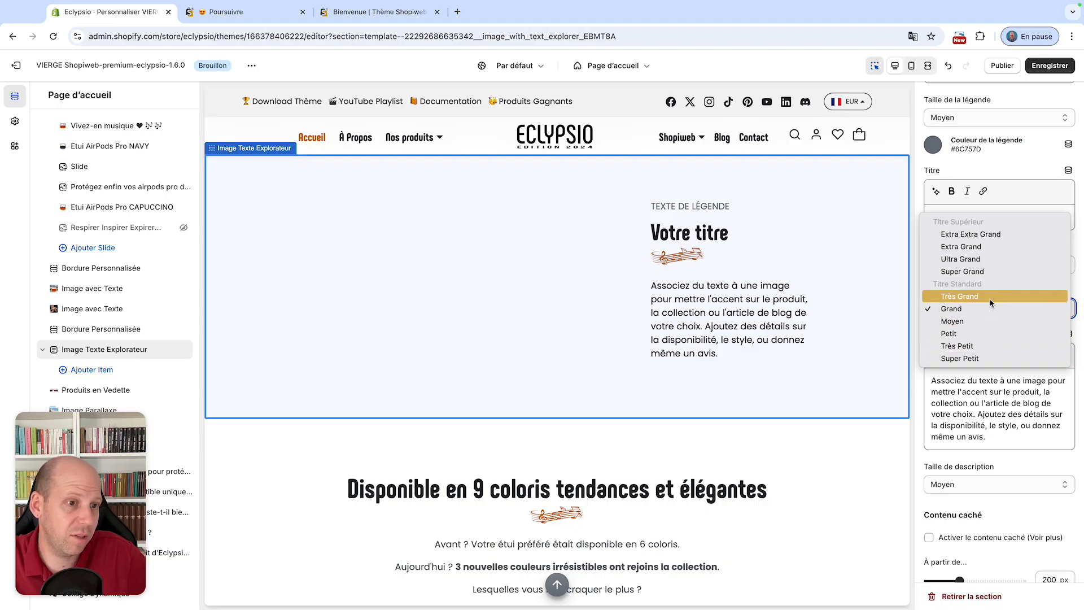
{"action": "left_click", "coordinate": [984, 297]}
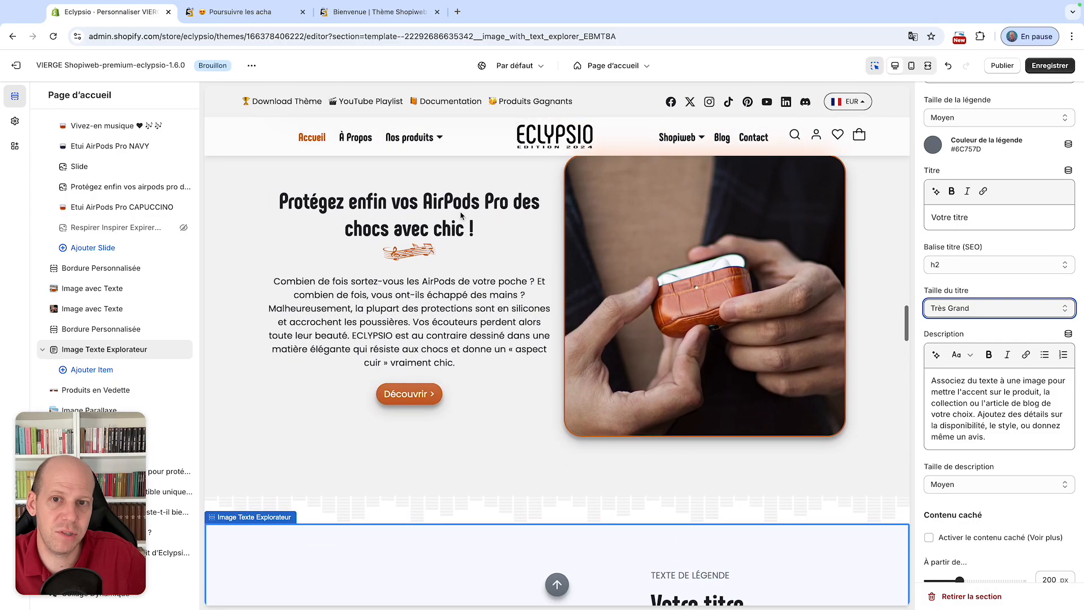
{"action": "left_click", "coordinate": [1030, 318]}
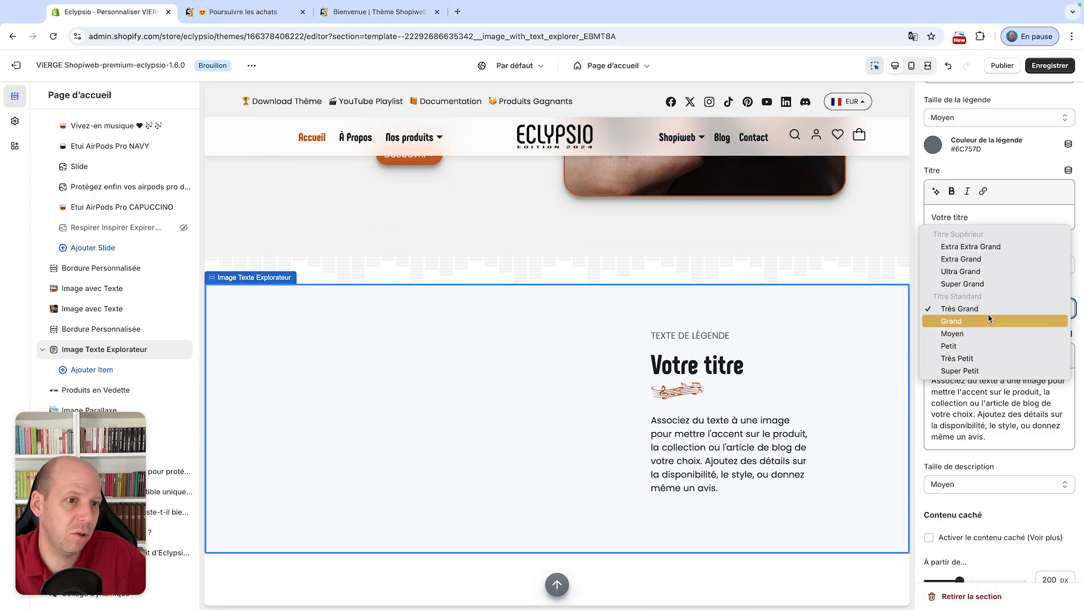
{"action": "left_click", "coordinate": [995, 319]}
- Try "Votre description" as the section's description with the size kept at Moyen, and undo the text replacement
{"action": "scroll", "coordinate": [998, 314], "scroll_direction": "down", "scroll_amount": 3}
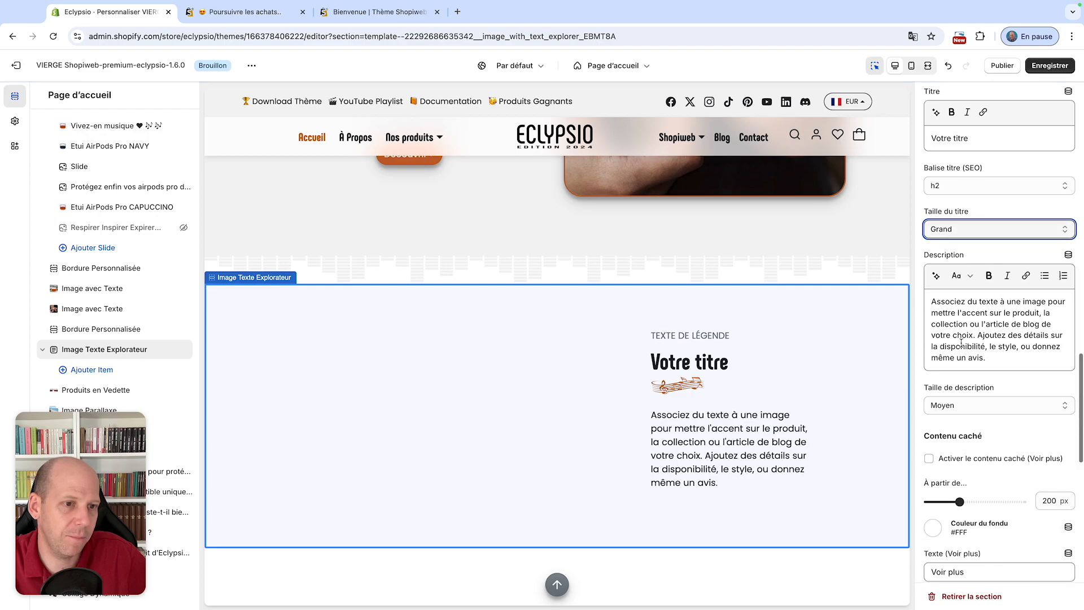
{"action": "left_click", "coordinate": [973, 320]}
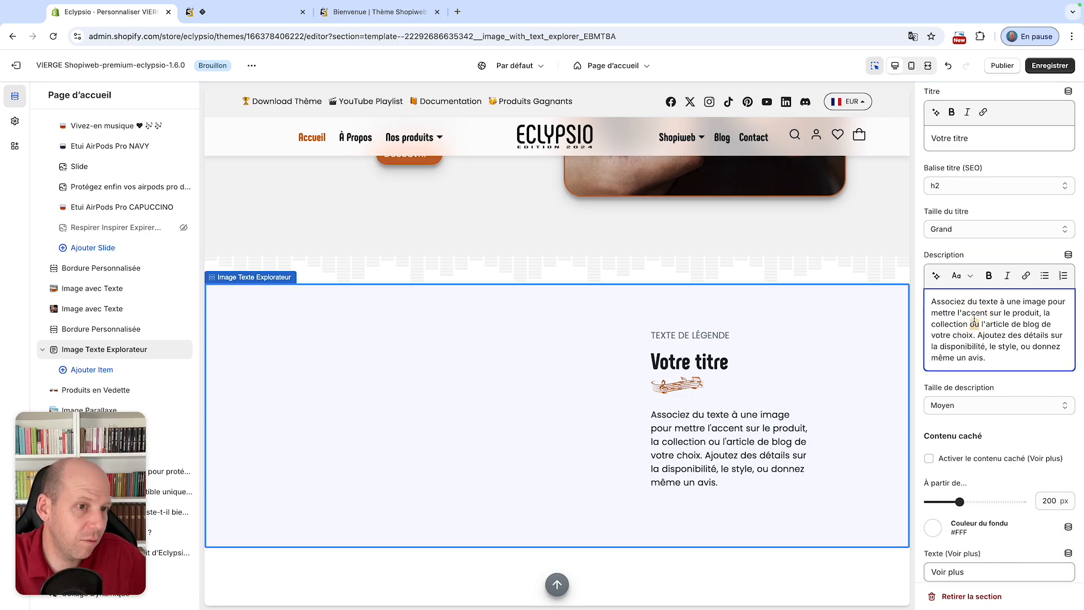
{"action": "key", "text": "super+a"}
{"action": "type", "text": "Votre description"}
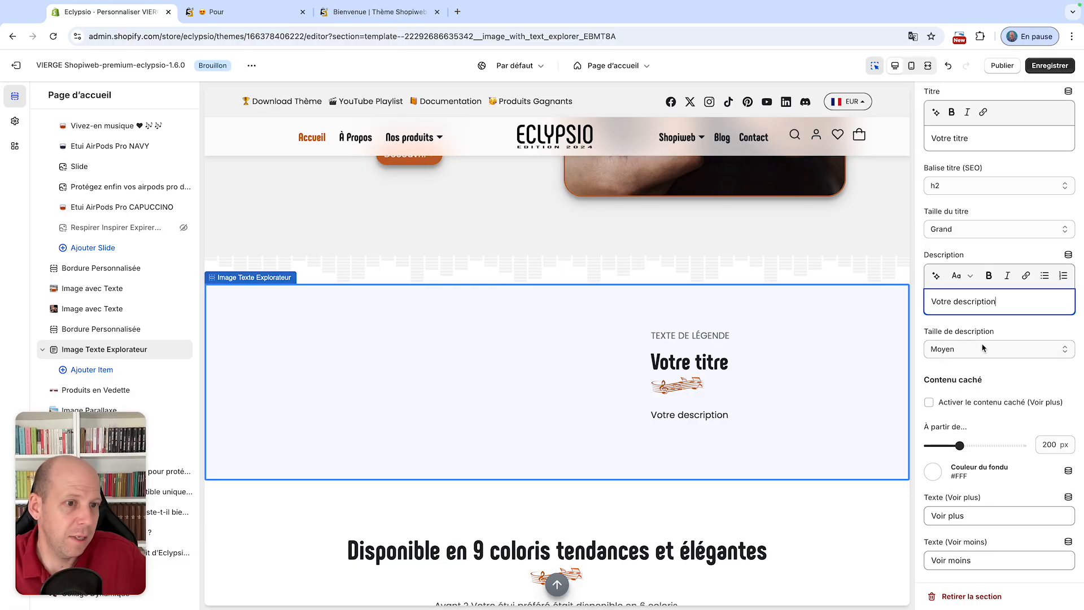
{"action": "left_click", "coordinate": [984, 348]}
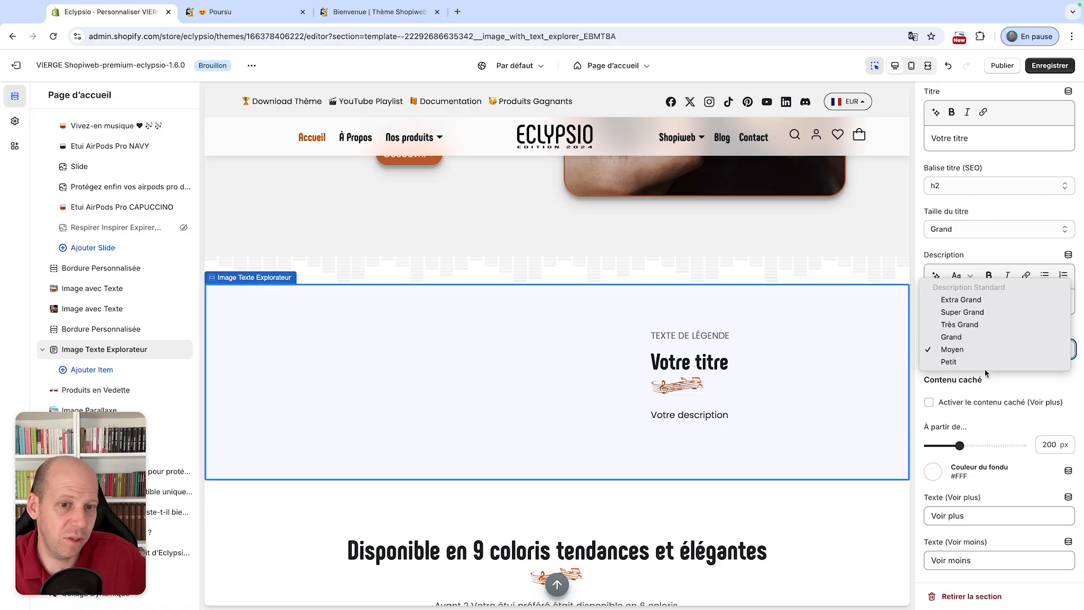
{"action": "left_click", "coordinate": [995, 389]}
{"action": "scroll", "coordinate": [983, 350], "scroll_direction": "down", "scroll_amount": 2}
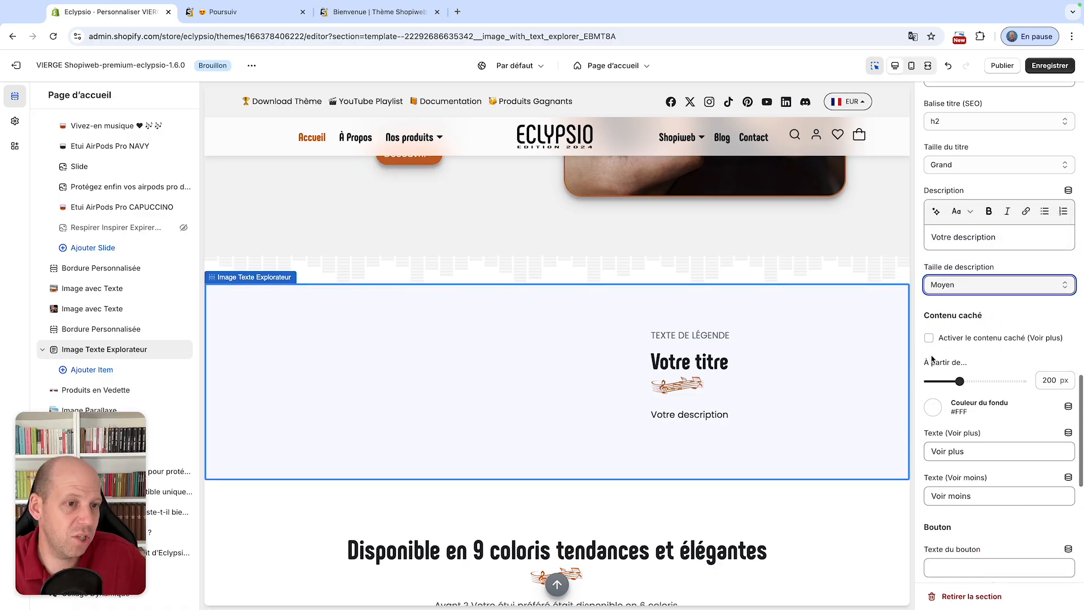
{"action": "left_click", "coordinate": [1004, 240]}
{"action": "key", "text": "super+z"}
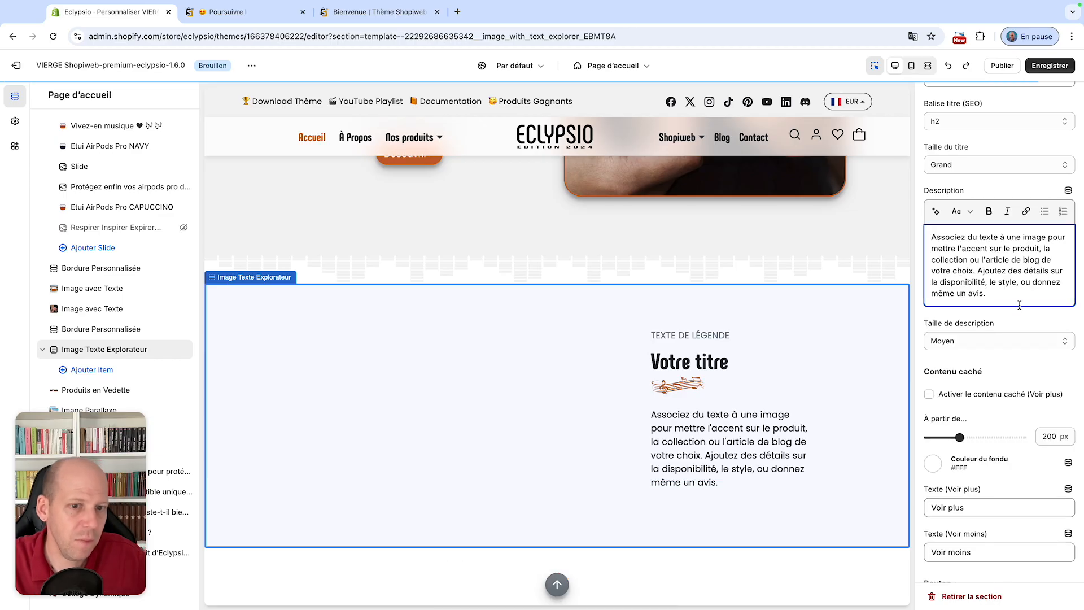
- Lengthen the section's description by appending two more copies of its full text
{"action": "key", "text": "super+a"}
{"action": "key", "text": "super+c"}
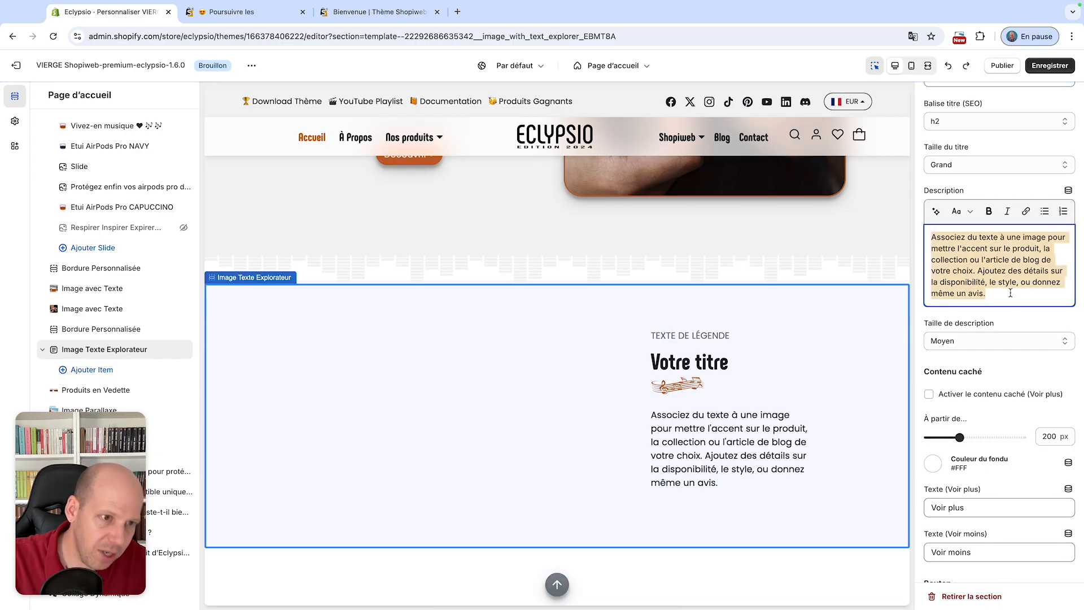
{"action": "left_click", "coordinate": [1004, 295]}
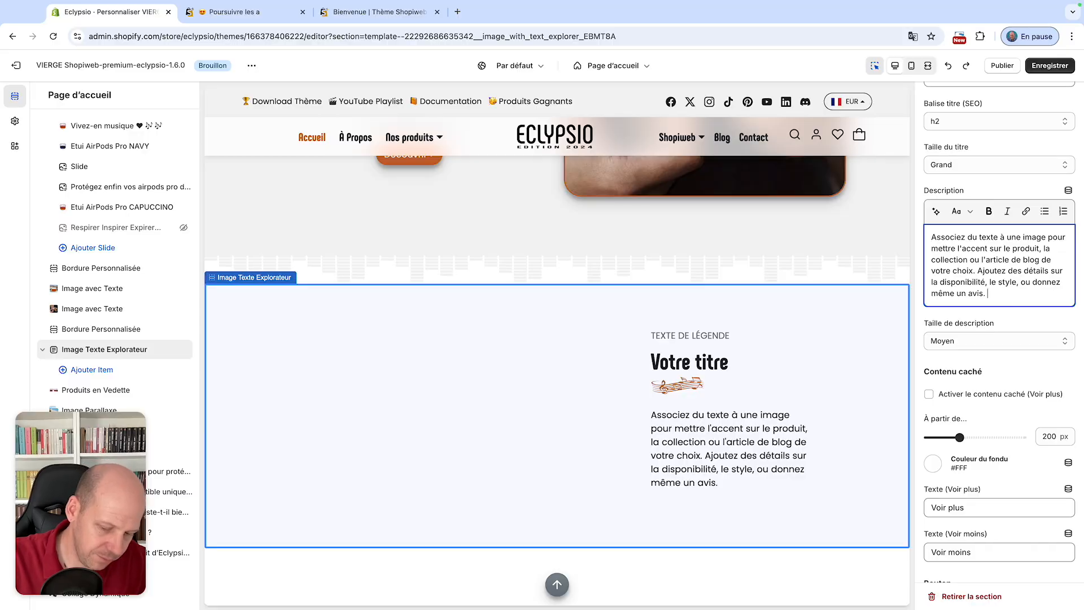
{"action": "key", "text": "super+v"}
{"action": "key", "text": "super+v"}
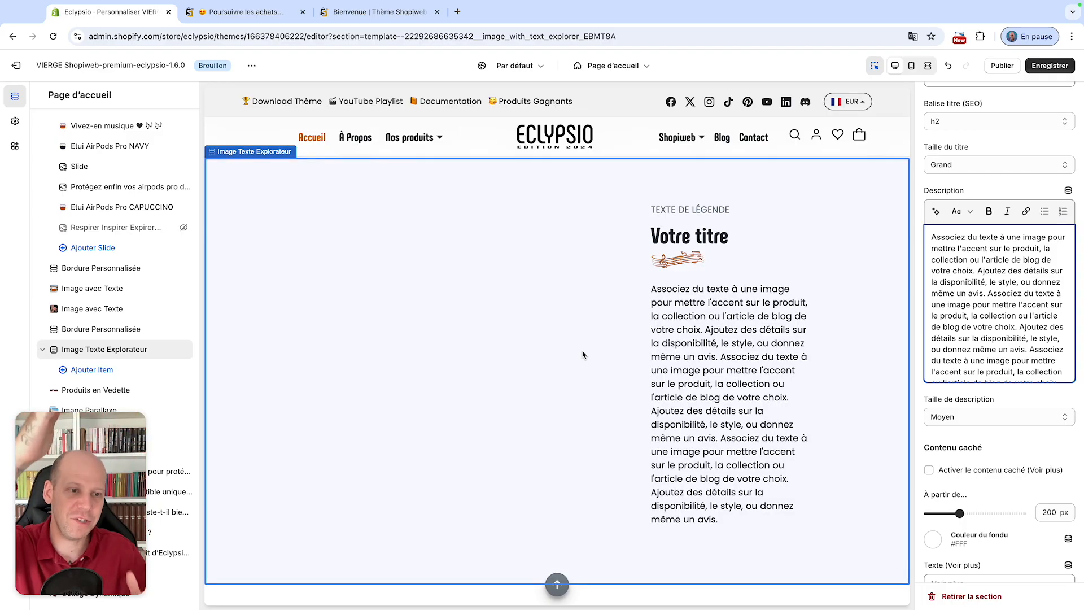
- Enable the hidden content option (Voir plus) for the description, starting from 200 px and keeping the "Voir plus" label
{"action": "left_click", "coordinate": [929, 470]}
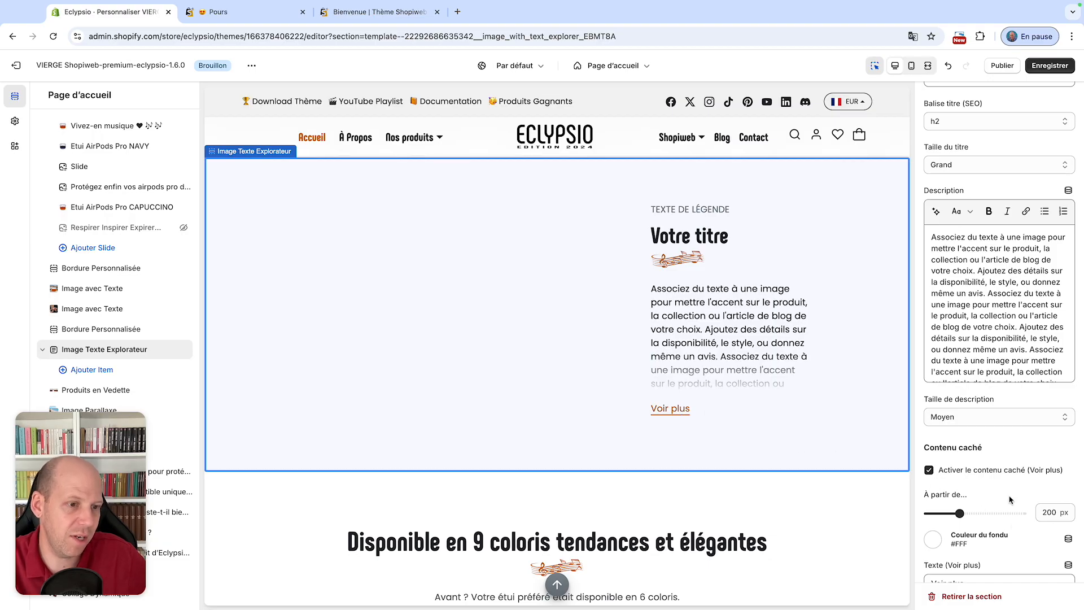
{"action": "scroll", "coordinate": [1011, 489], "scroll_direction": "down", "scroll_amount": 2}
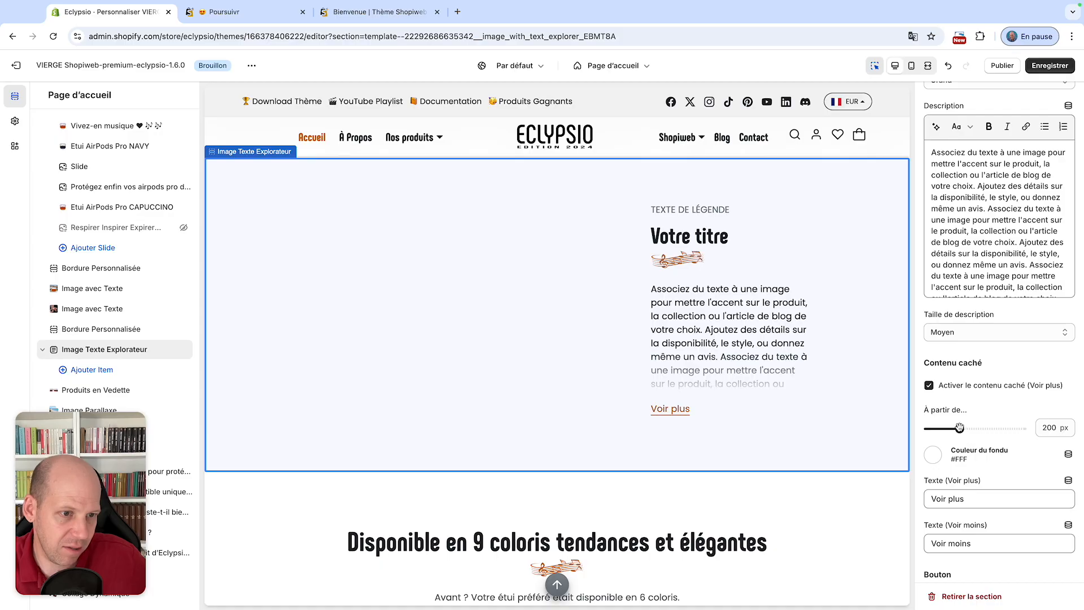
{"action": "mouse_move", "coordinate": [958, 428]}
{"action": "left_mouse_down"}
{"action": "mouse_move", "coordinate": [991, 429]}
{"action": "mouse_move", "coordinate": [959, 428]}
{"action": "left_mouse_up"}
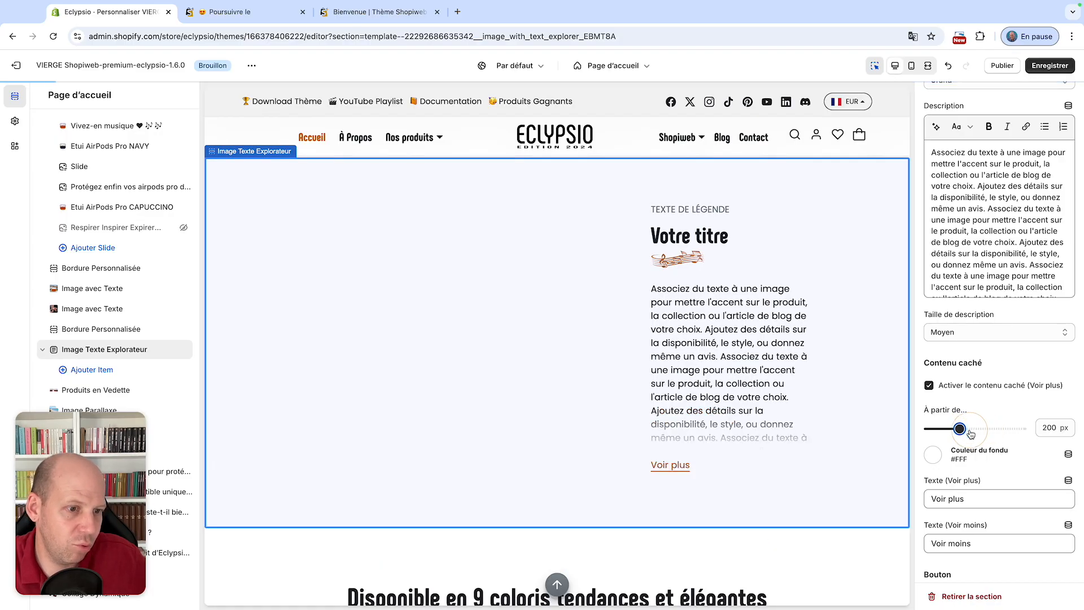
{"action": "scroll", "coordinate": [971, 433], "scroll_direction": "down", "scroll_amount": 2}
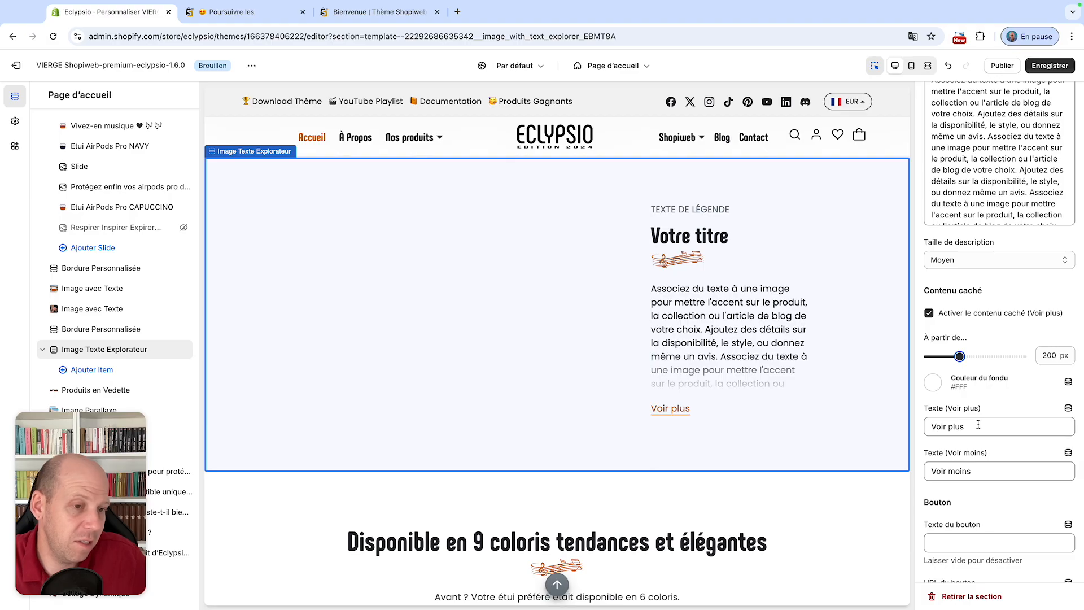
{"action": "scroll", "coordinate": [975, 427], "scroll_direction": "down", "scroll_amount": 1}
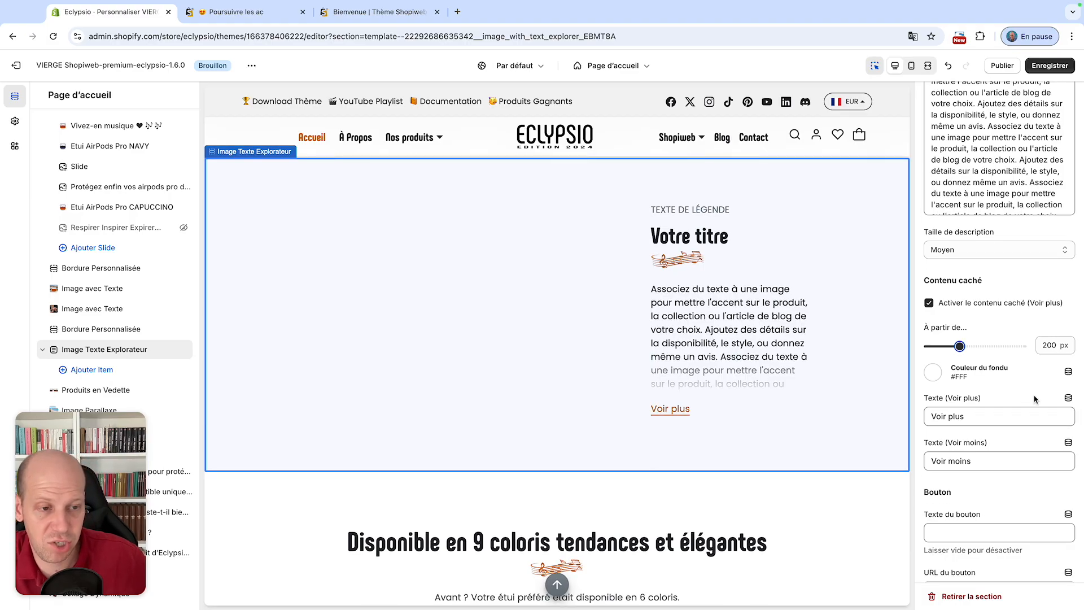
{"action": "left_click_drag", "start_coordinate": [967, 416], "coordinate": [920, 417]}
{"action": "left_click", "coordinate": [966, 416]}
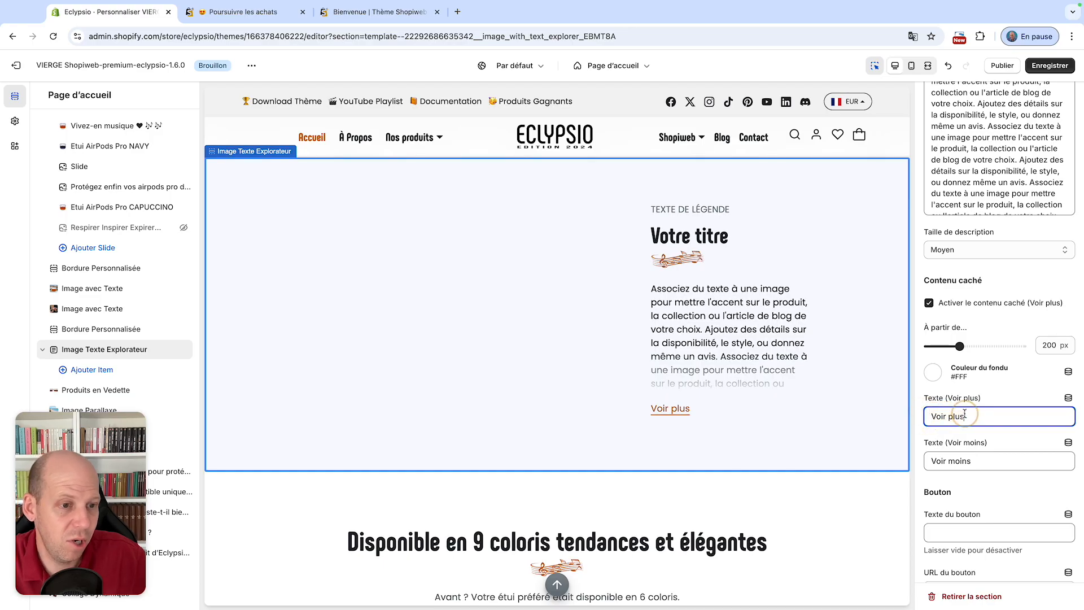
- Set the section's button text to "VOTRE BOUTON"
{"action": "scroll", "coordinate": [971, 414], "scroll_direction": "down", "scroll_amount": 2}
{"action": "scroll", "coordinate": [975, 409], "scroll_direction": "down", "scroll_amount": 5}
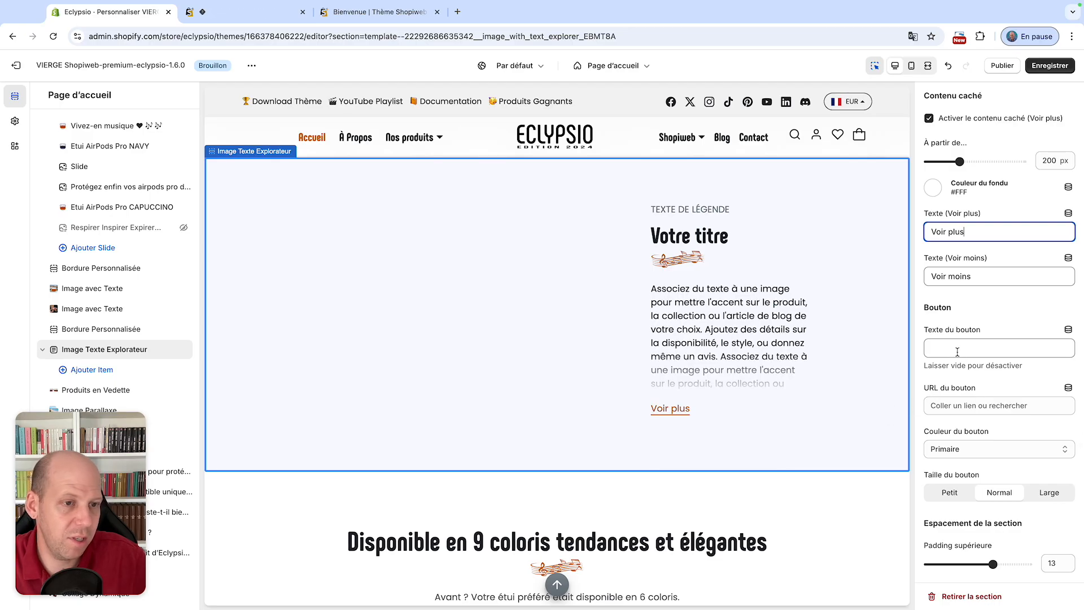
{"action": "left_click", "coordinate": [959, 351]}
{"action": "type", "text": "VOTRE bPUTON"}
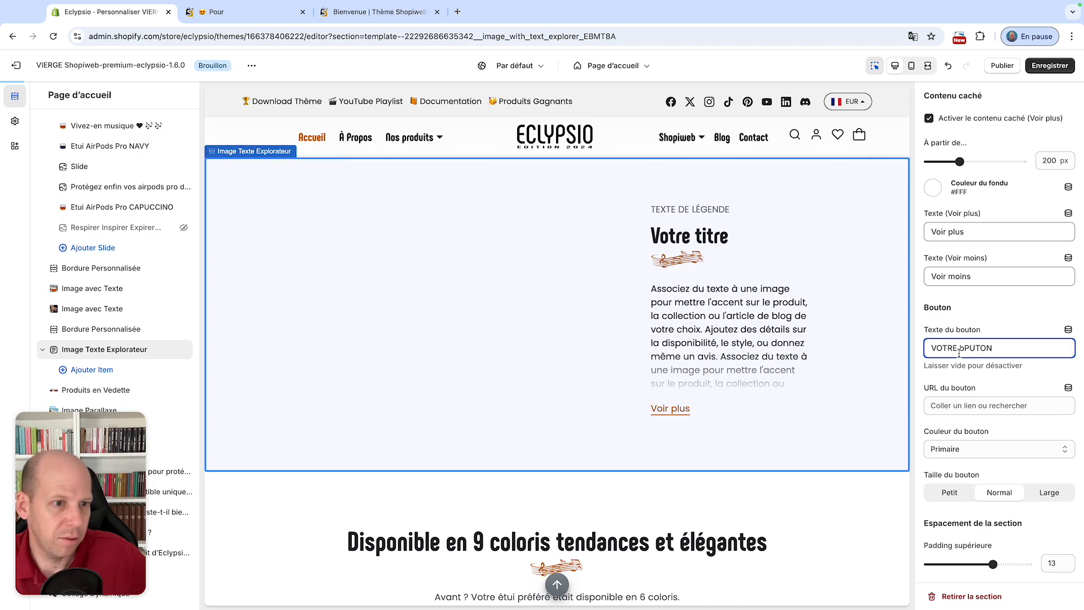
{"action": "double_click", "coordinate": [977, 348]}
{"action": "type", "text": "BOUTON"}
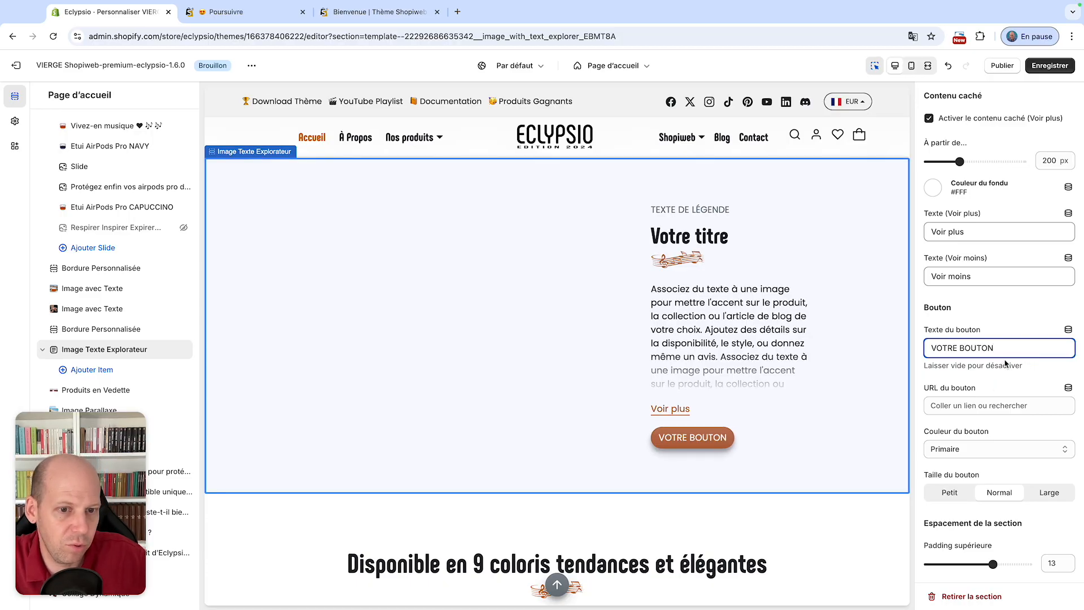
- Review the link destinations and colour options for the button, keeping the URL empty and the colour at Primaire
{"action": "scroll", "coordinate": [999, 407], "scroll_direction": "down", "scroll_amount": 1}
{"action": "left_click", "coordinate": [988, 381]}
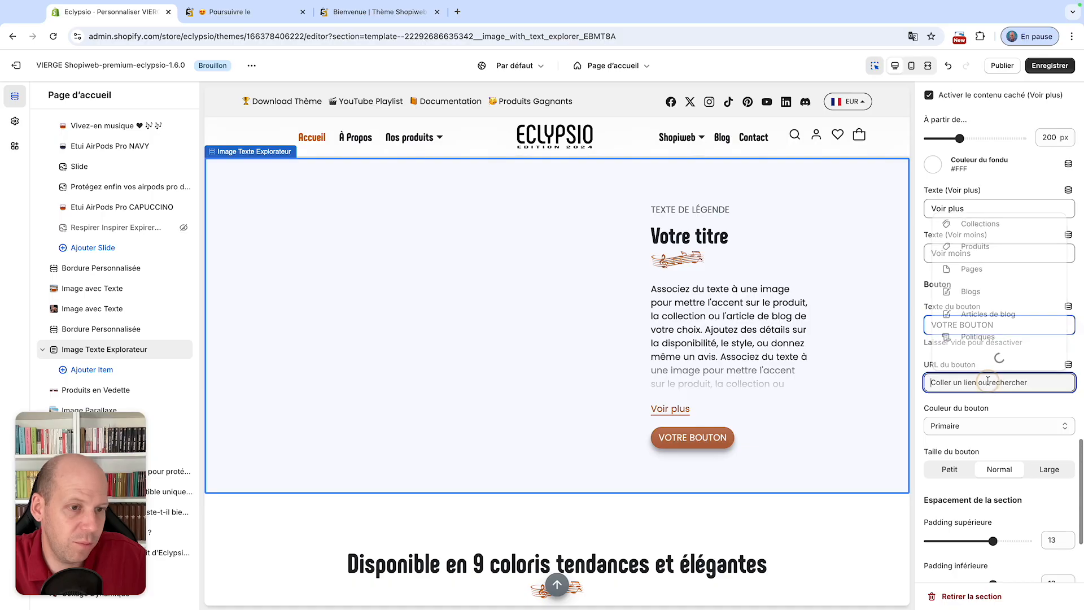
{"action": "left_click", "coordinate": [921, 360]}
{"action": "left_click", "coordinate": [967, 433]}
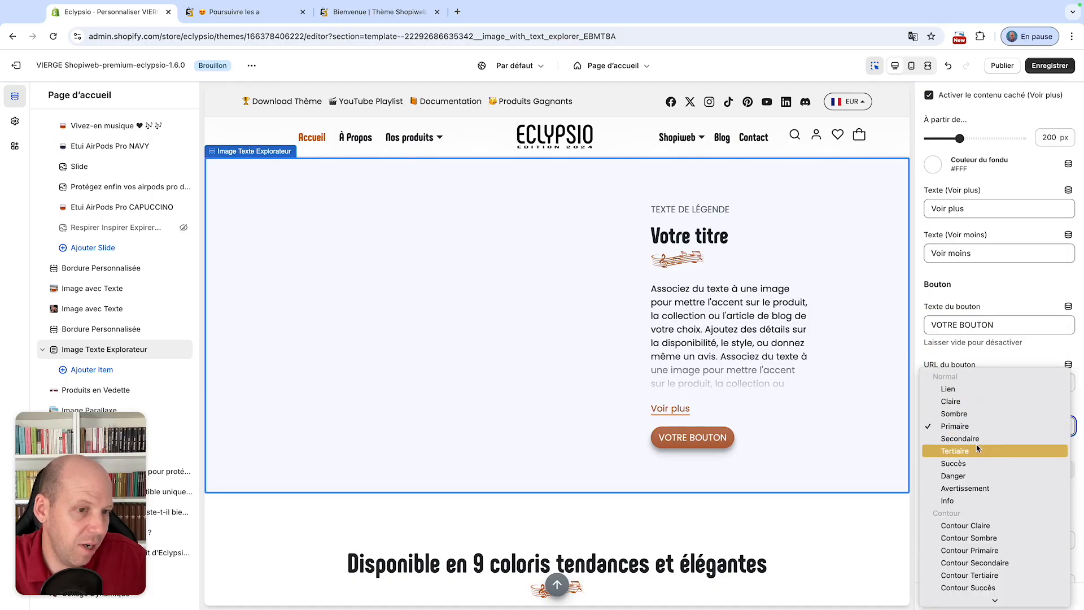
{"action": "left_click", "coordinate": [937, 360]}
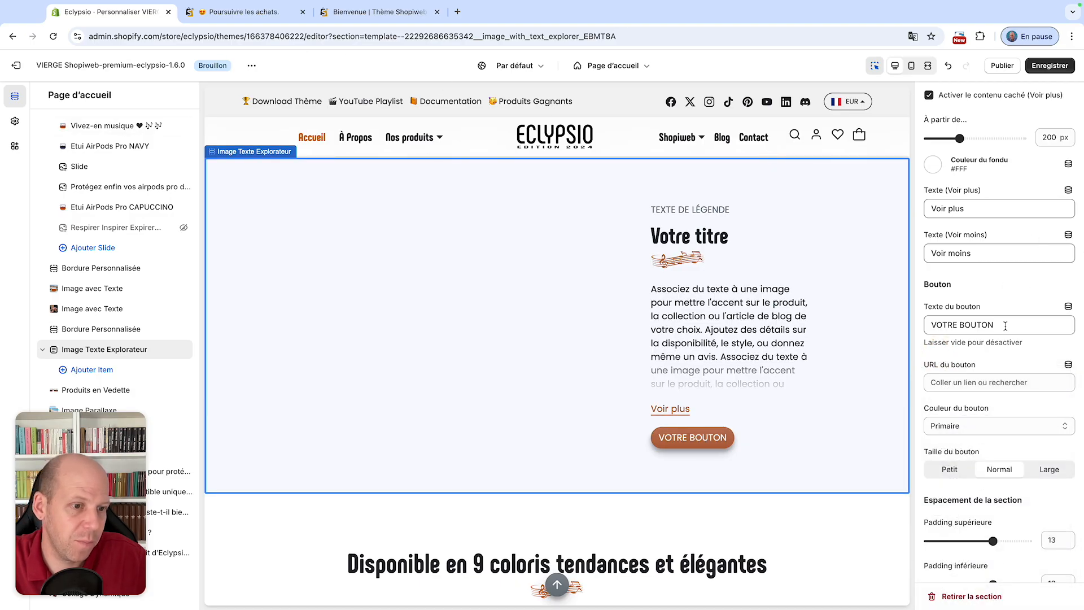
- Preview the button in the Petit and Large sizes and set it back to Normal
{"action": "scroll", "coordinate": [998, 434], "scroll_direction": "down", "scroll_amount": 3}
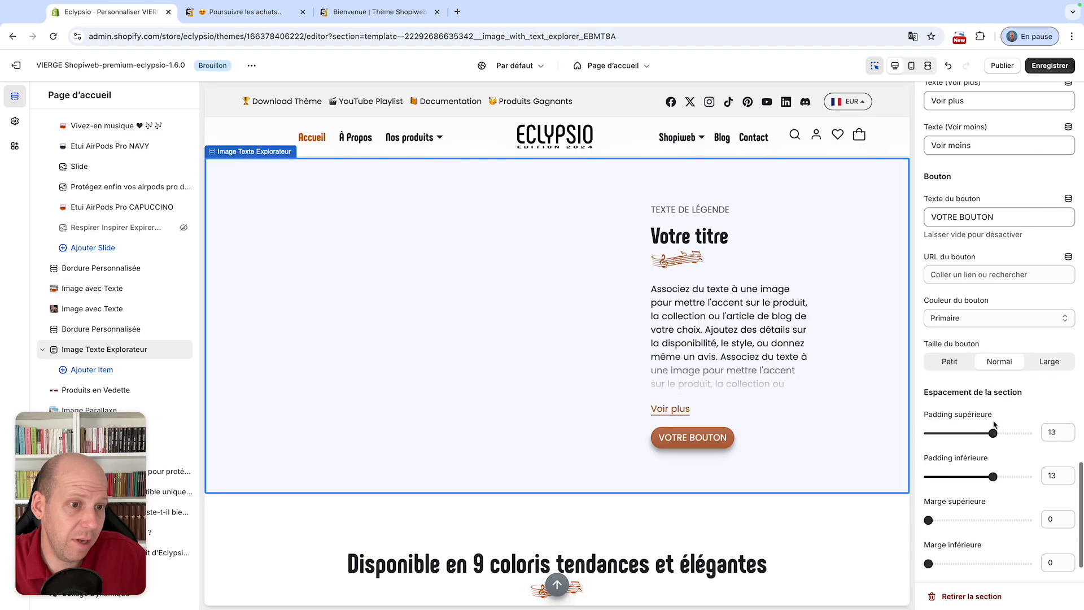
{"action": "left_click", "coordinate": [945, 364]}
{"action": "left_click", "coordinate": [1000, 363]}
{"action": "left_click", "coordinate": [1049, 365]}
{"action": "scroll", "coordinate": [782, 370], "scroll_direction": "up", "scroll_amount": 3}
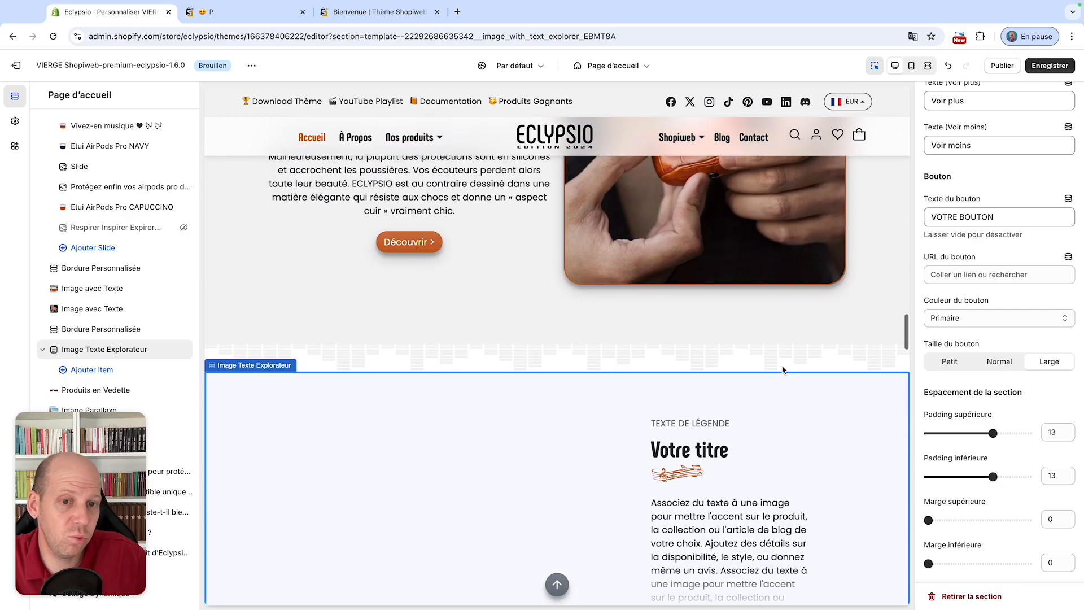
{"action": "left_click", "coordinate": [1002, 362]}
{"action": "scroll", "coordinate": [729, 527], "scroll_direction": "down", "scroll_amount": 3}
{"action": "scroll", "coordinate": [729, 526], "scroll_direction": "up", "scroll_amount": 5}
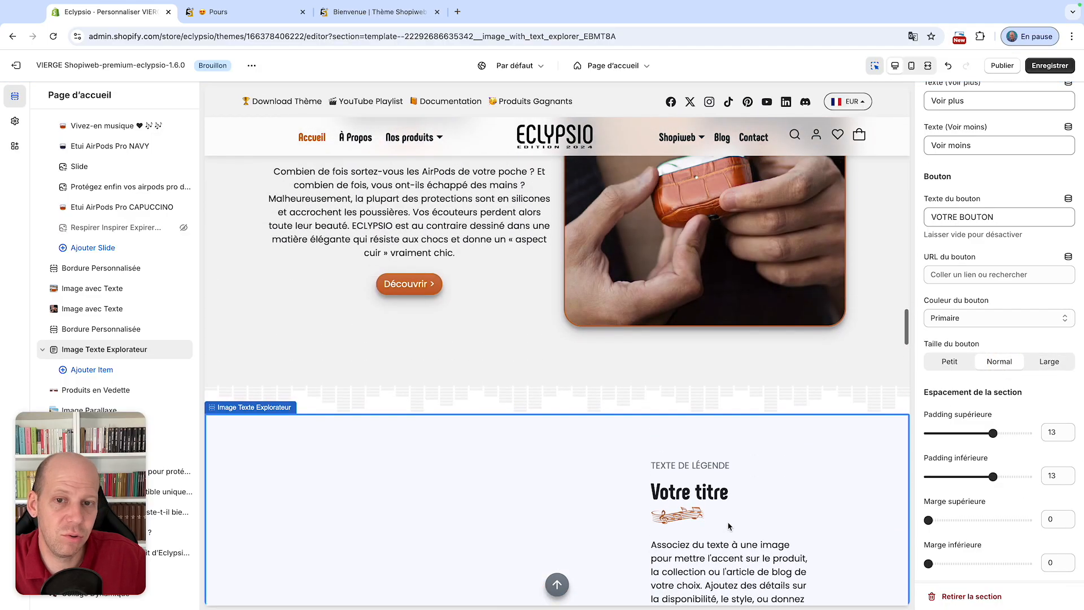
{"action": "scroll", "coordinate": [569, 395], "scroll_direction": "down", "scroll_amount": 4}
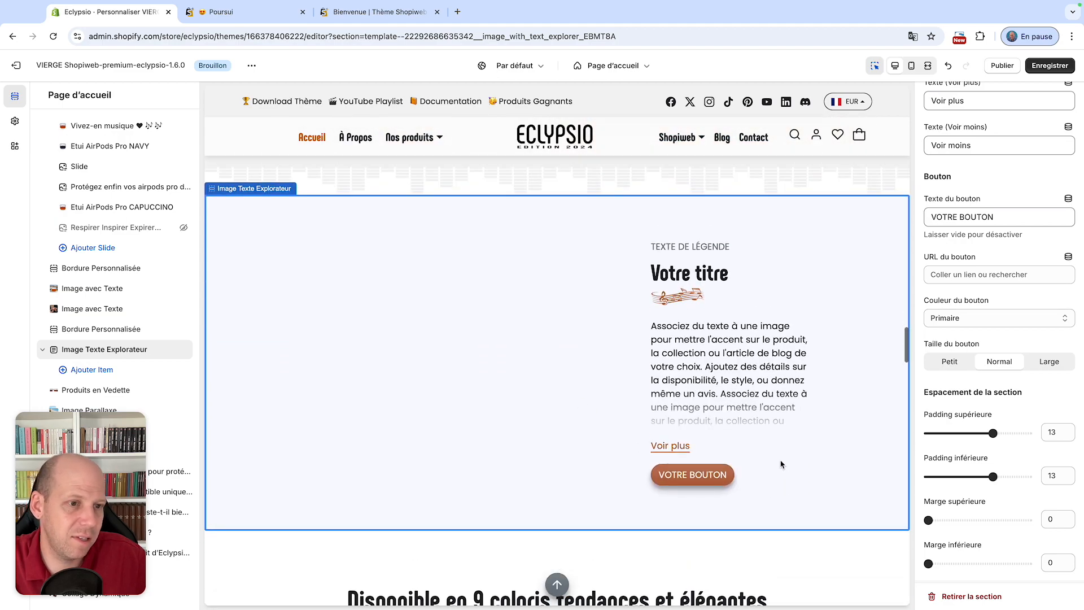
- Clear the button text to disable the section's button and bring up the spacing settings
{"action": "triple_click", "coordinate": [998, 217]}
{"action": "key", "text": "BackSpace"}
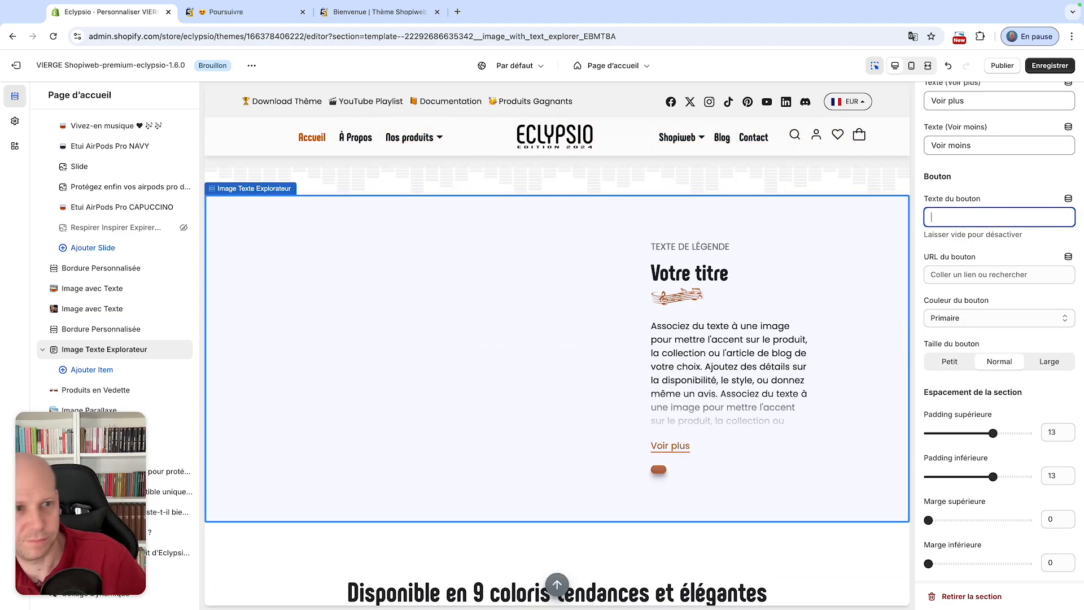
{"action": "left_click", "coordinate": [1015, 182]}
{"action": "scroll", "coordinate": [1000, 271], "scroll_direction": "down", "scroll_amount": 1}
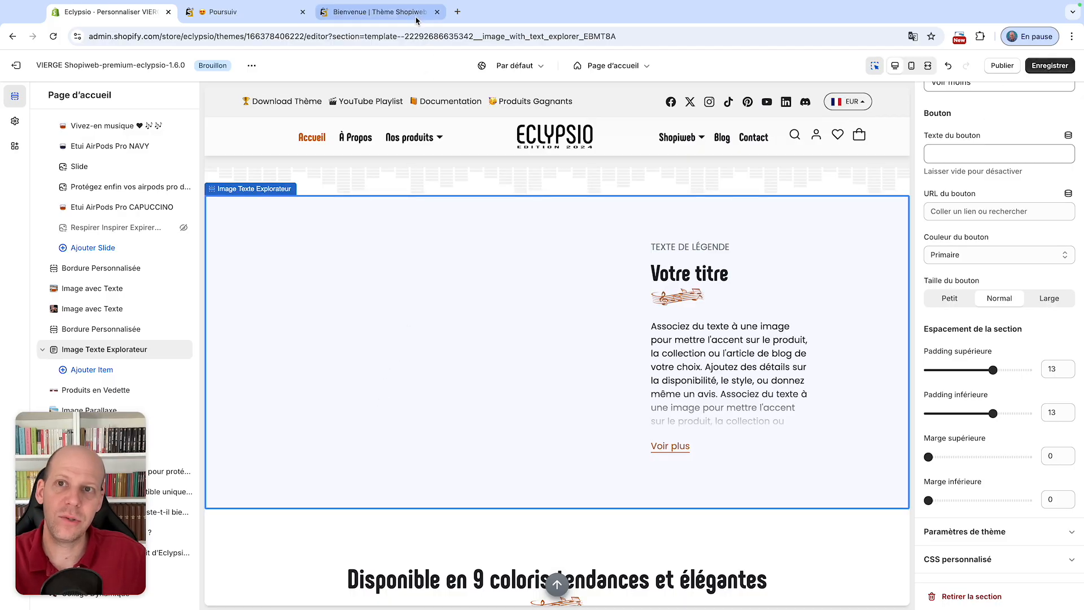
- Examine the Etape 1 to Etape 3 items of the Shopiweb demo page's Image Texte Explorateur section, and return to the Eclypsio theme editor
{"action": "left_click", "coordinate": [257, 14]}
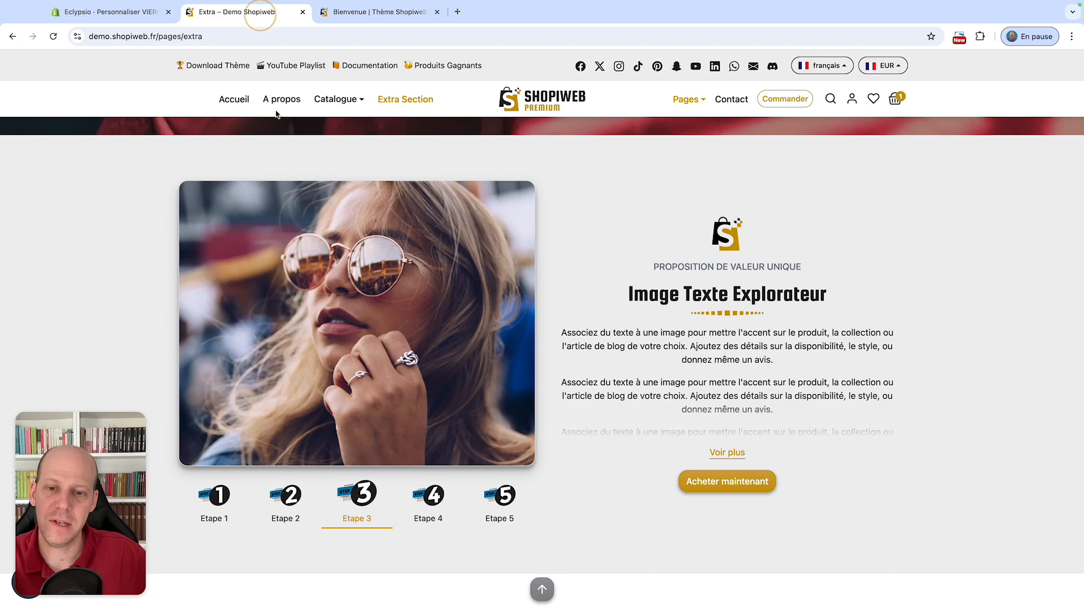
{"action": "left_click", "coordinate": [222, 509]}
{"action": "left_click", "coordinate": [295, 508]}
{"action": "left_click", "coordinate": [342, 507]}
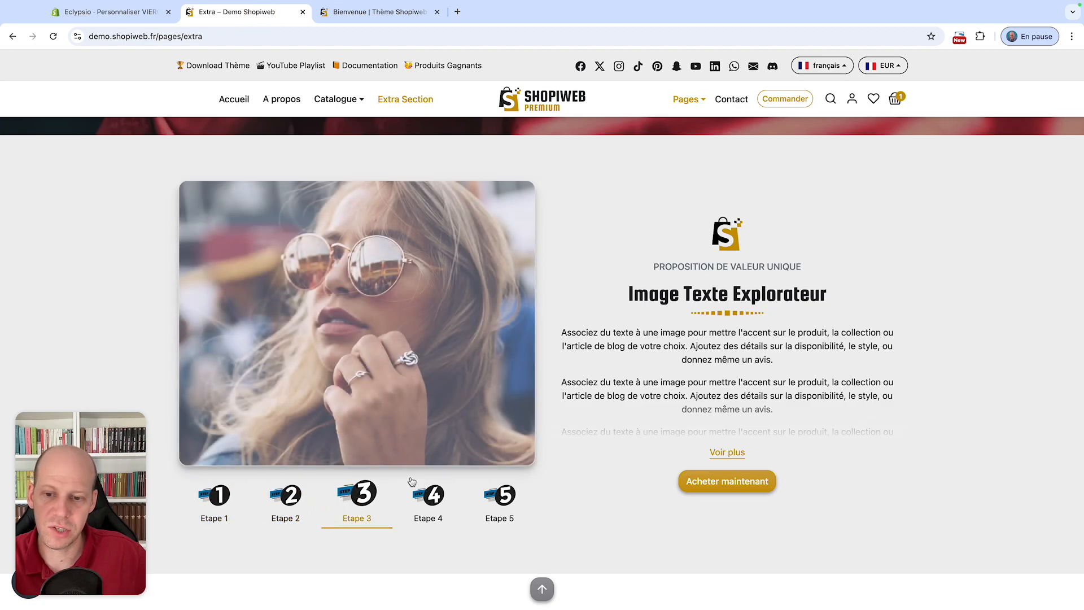
{"action": "left_click", "coordinate": [108, 28]}
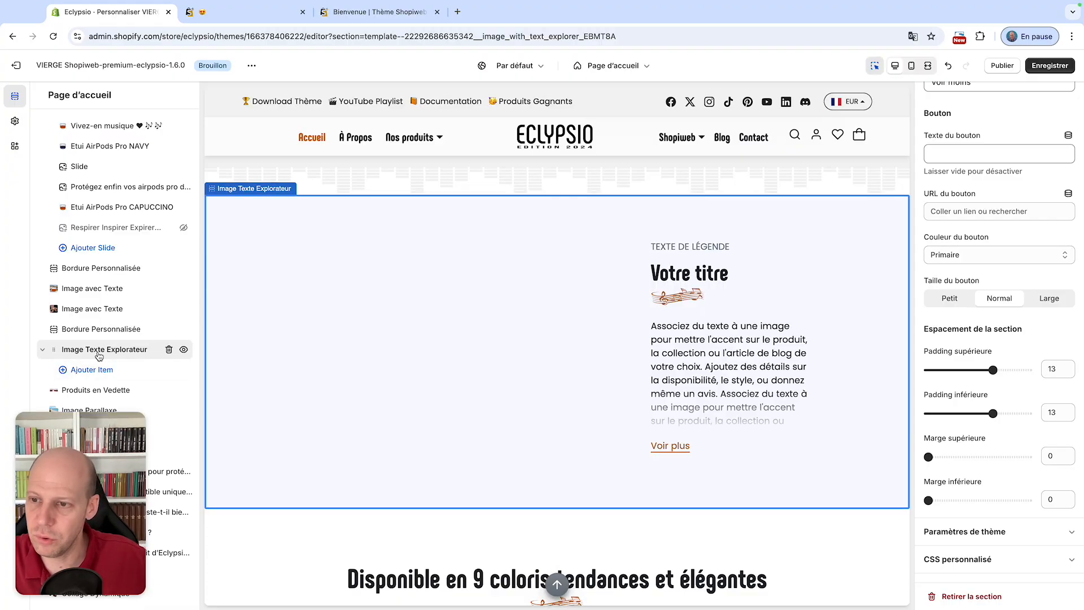
- Add an item to the Image Texte Explorateur section and assign the Tag2 picture as its image
{"action": "scroll", "coordinate": [108, 333], "scroll_direction": "down", "scroll_amount": 2}
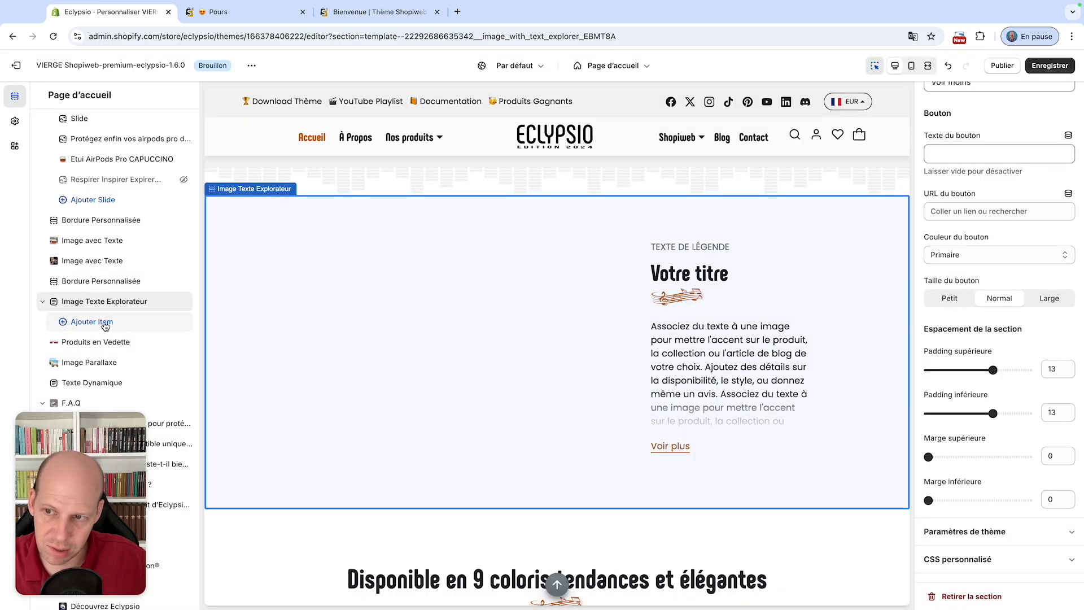
{"action": "left_click", "coordinate": [105, 324]}
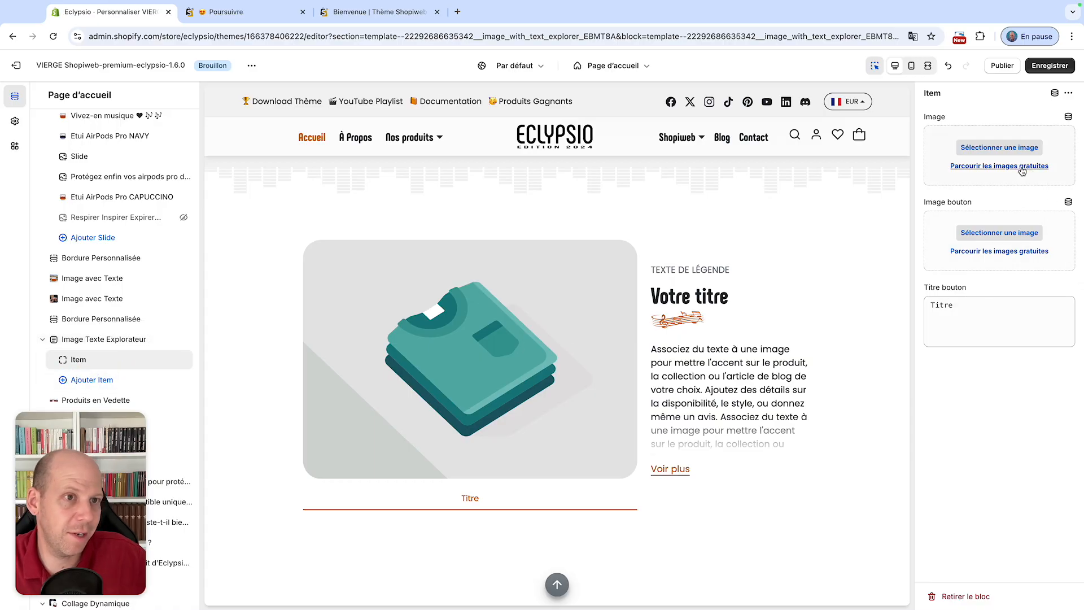
{"action": "left_click", "coordinate": [999, 150]}
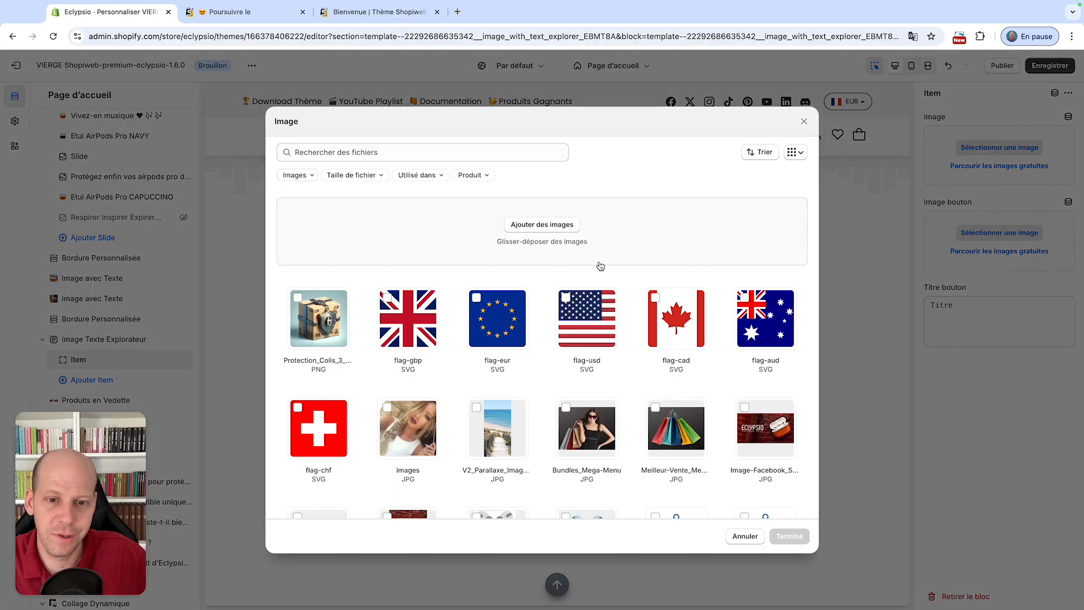
{"action": "scroll", "coordinate": [600, 266], "scroll_direction": "down", "scroll_amount": 10}
{"action": "scroll", "coordinate": [531, 308], "scroll_direction": "down", "scroll_amount": 5}
{"action": "scroll", "coordinate": [531, 309], "scroll_direction": "down", "scroll_amount": 10}
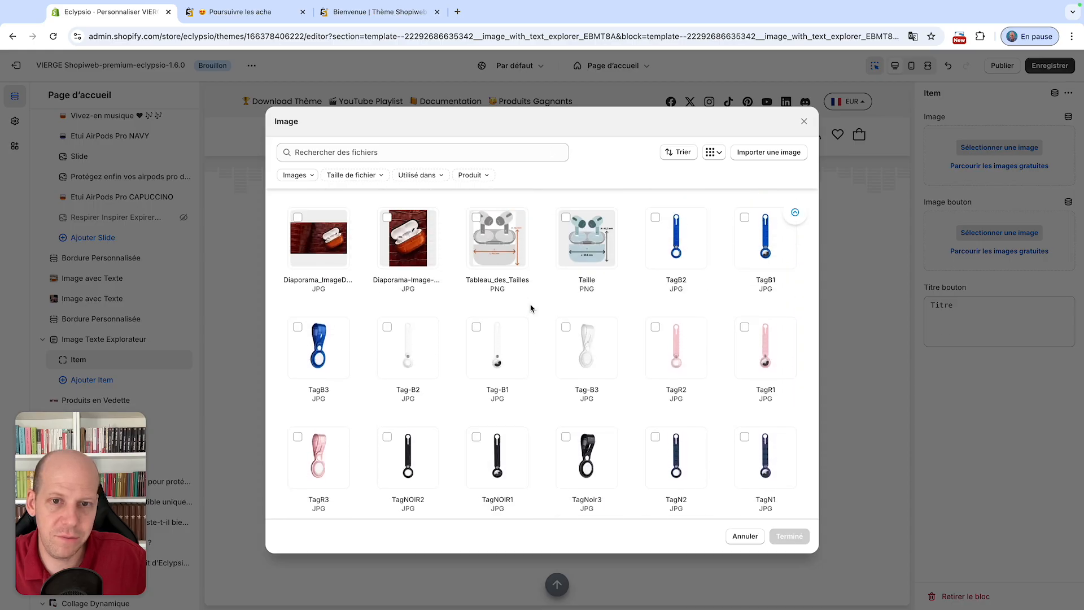
{"action": "scroll", "coordinate": [531, 309], "scroll_direction": "down", "scroll_amount": 5}
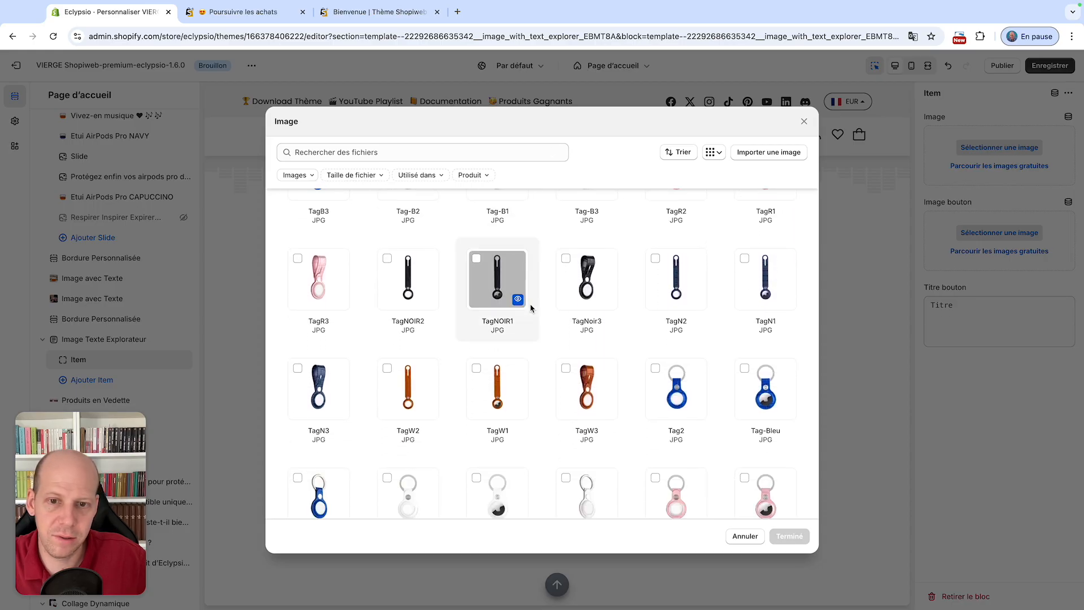
{"action": "left_click", "coordinate": [674, 395]}
{"action": "left_click", "coordinate": [789, 536]}
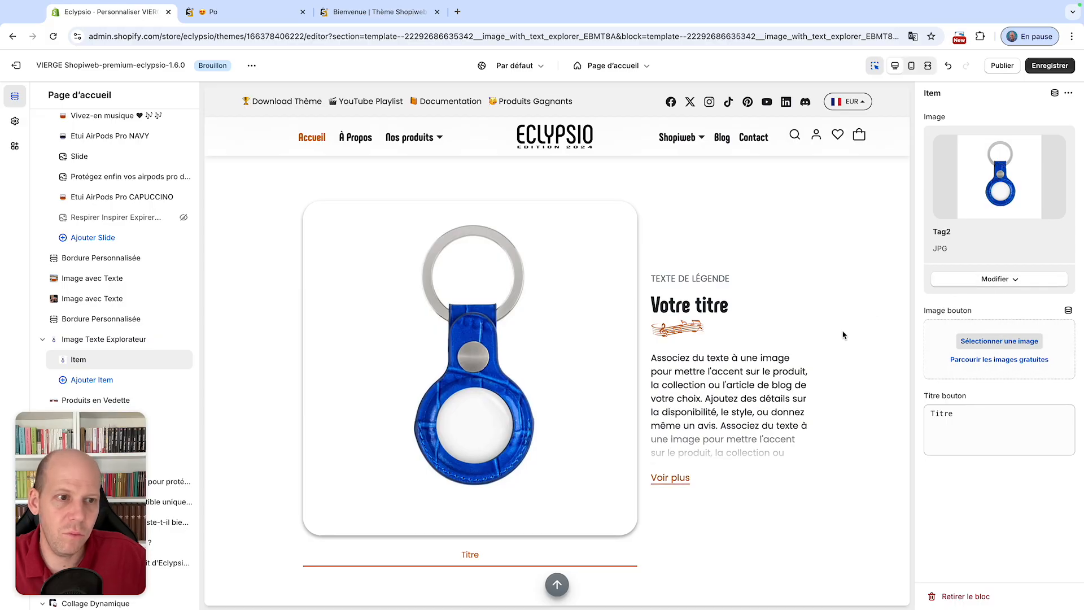
- Set the first item's button title to "Titre 1"
{"action": "left_click", "coordinate": [966, 415]}
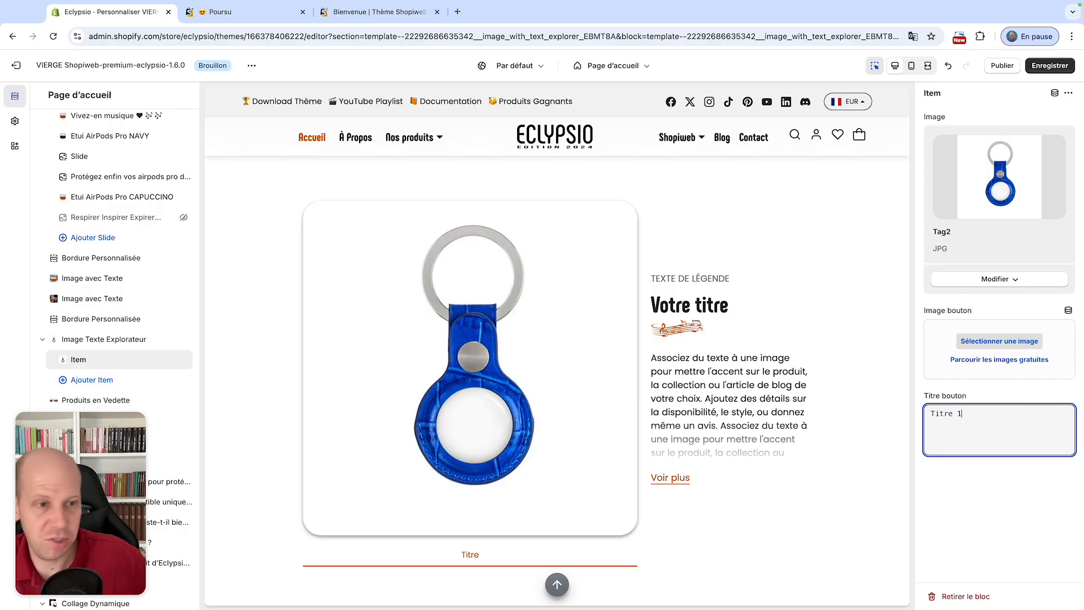
{"action": "scroll", "coordinate": [738, 437], "scroll_direction": "down", "scroll_amount": 2}
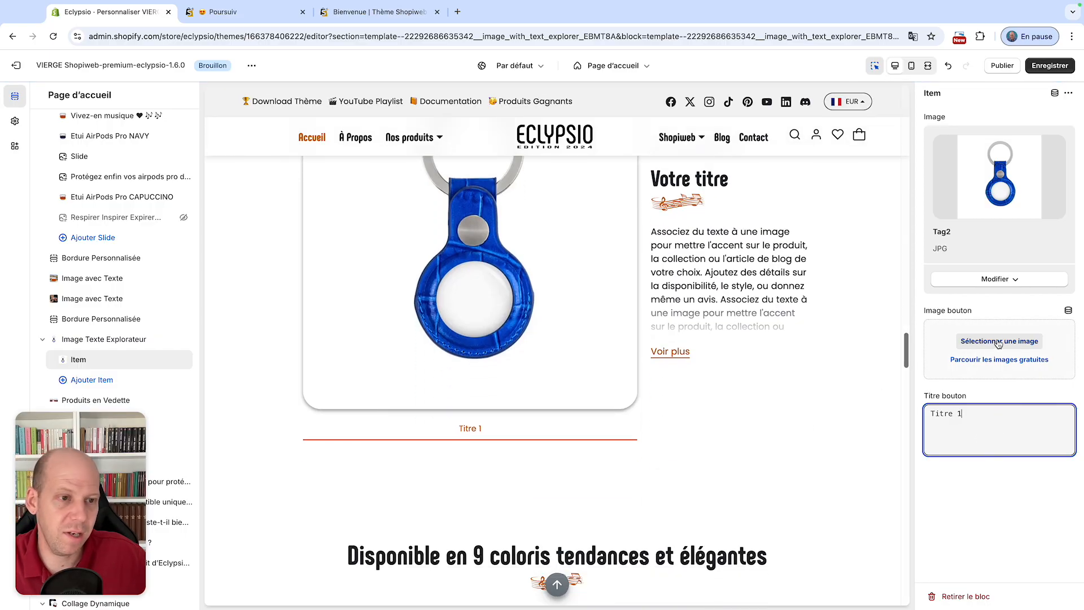
- Examine the numbered button images of the items on the Shopiweb demo page, and return to the item's button image choice in the theme editor
{"action": "left_click", "coordinate": [254, 16]}
{"action": "scroll", "coordinate": [414, 394], "scroll_direction": "down", "scroll_amount": 2}
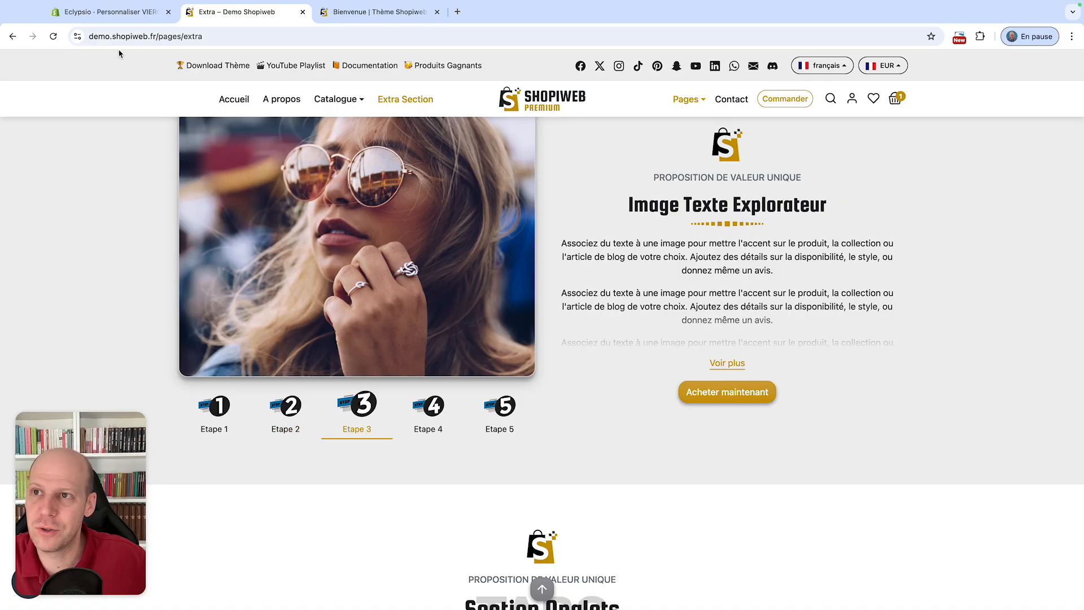
{"action": "left_click", "coordinate": [110, 12]}
{"action": "left_click", "coordinate": [816, 509]}
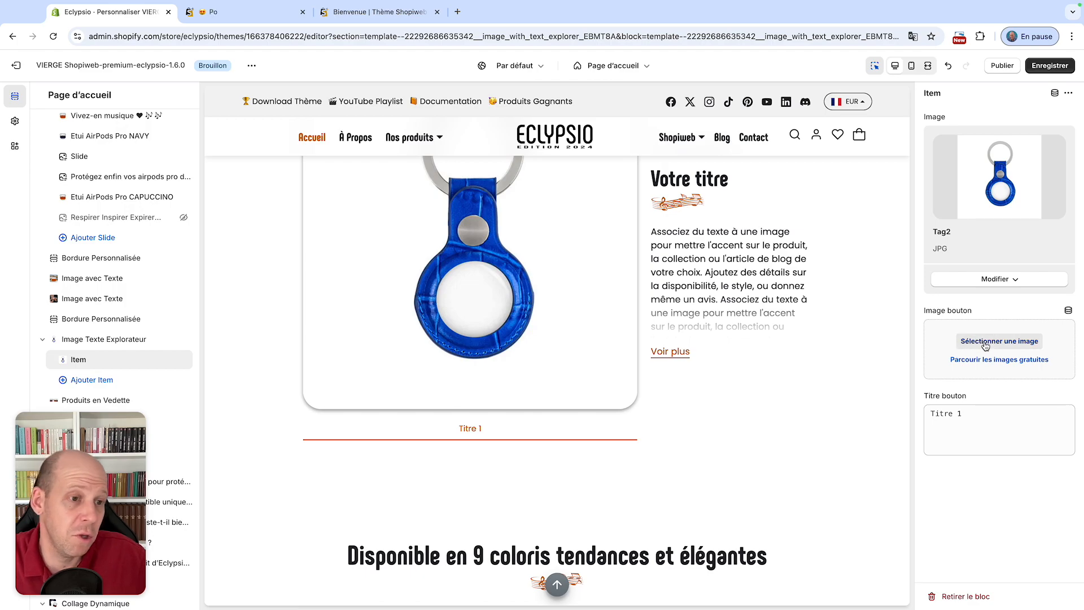
{"action": "left_click", "coordinate": [987, 346]}
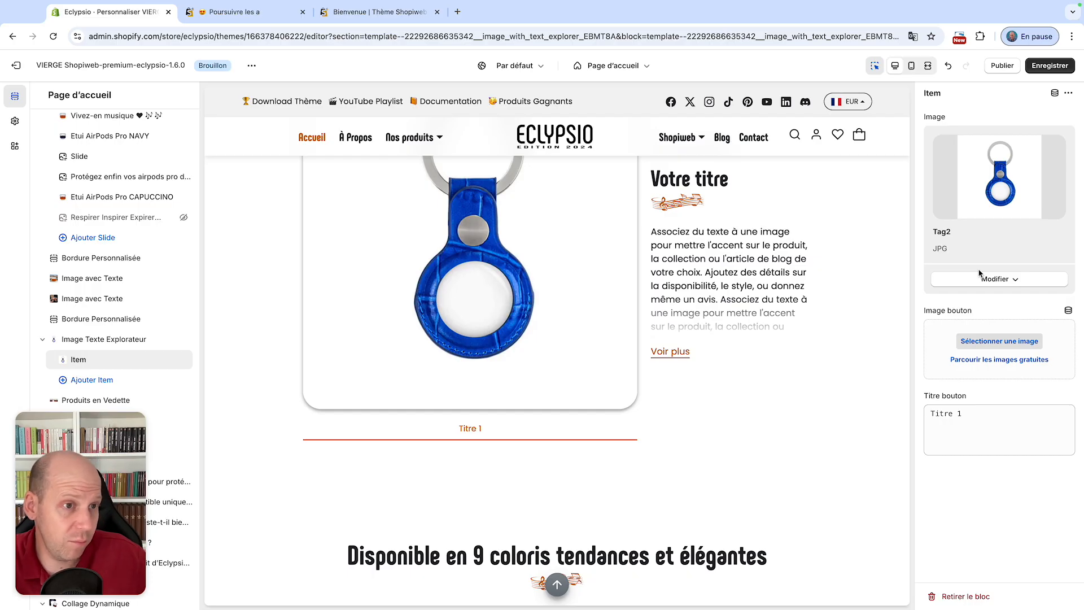
- Replace the first item's button title with "Bleu"
{"action": "left_click", "coordinate": [973, 415]}
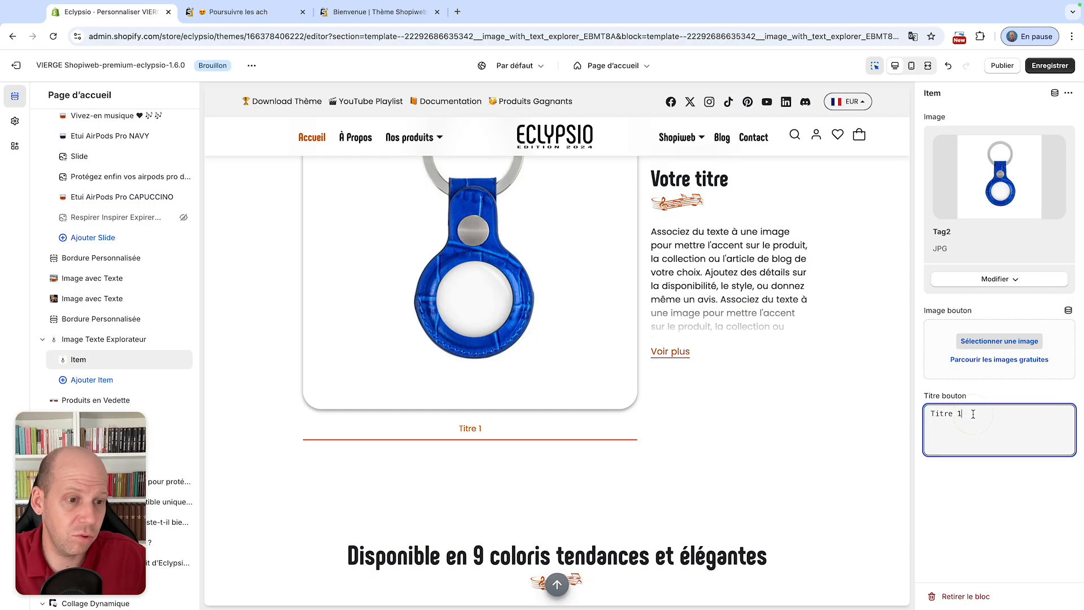
{"action": "key", "text": "super+a"}
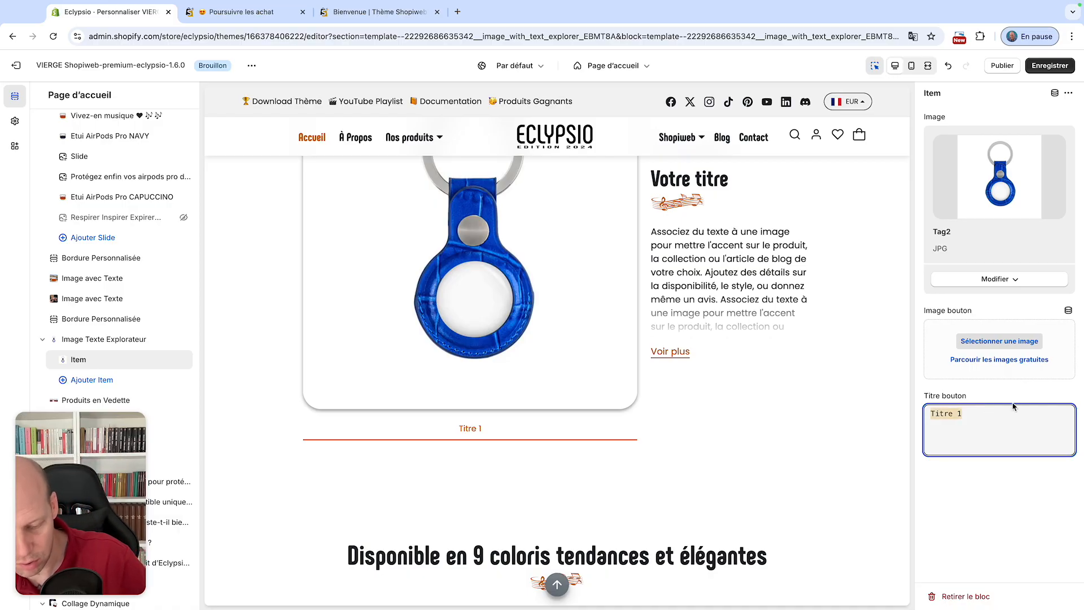
{"action": "type", "text": "Bleu"}
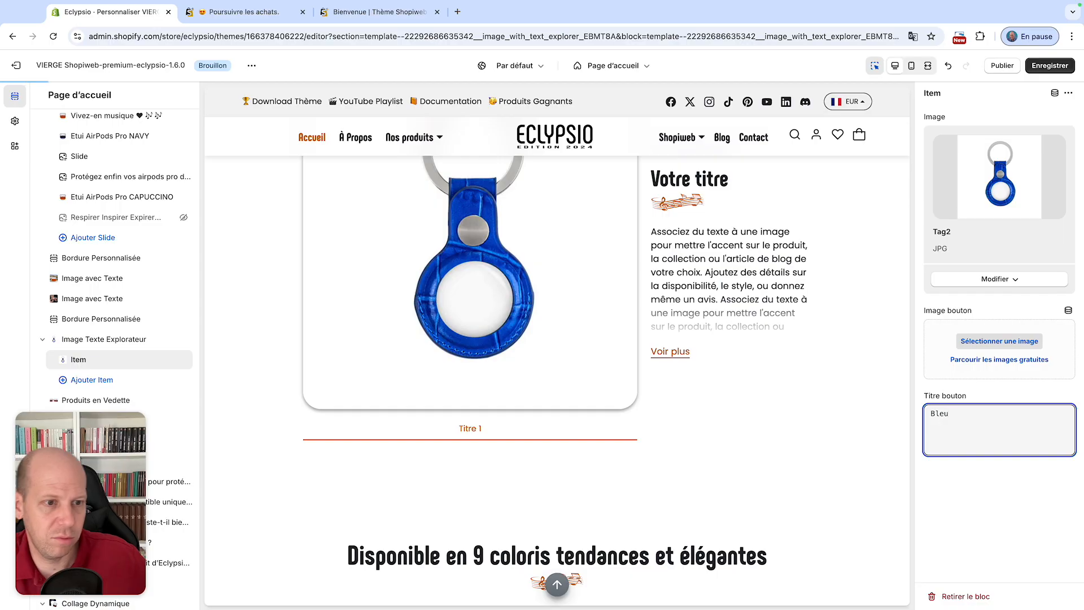
- Add a second item to the section with the Tag-Blanc1 image and the button title "Blanc"
{"action": "left_click", "coordinate": [107, 381]}
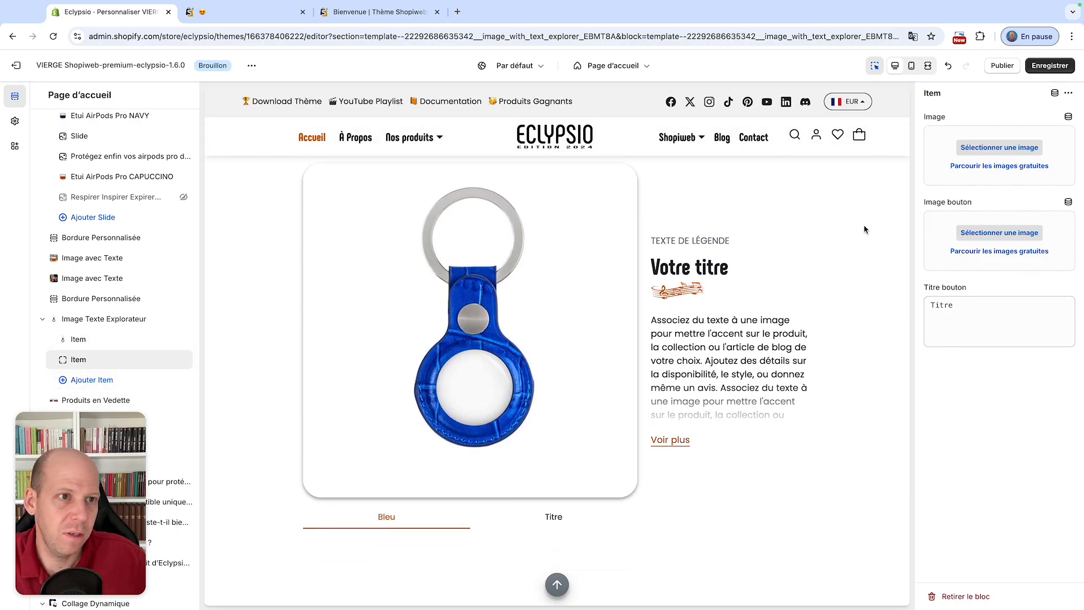
{"action": "left_click", "coordinate": [1000, 148]}
{"action": "scroll", "coordinate": [676, 328], "scroll_direction": "down", "scroll_amount": 3}
{"action": "scroll", "coordinate": [676, 327], "scroll_direction": "down", "scroll_amount": 3}
{"action": "scroll", "coordinate": [676, 327], "scroll_direction": "down", "scroll_amount": 3}
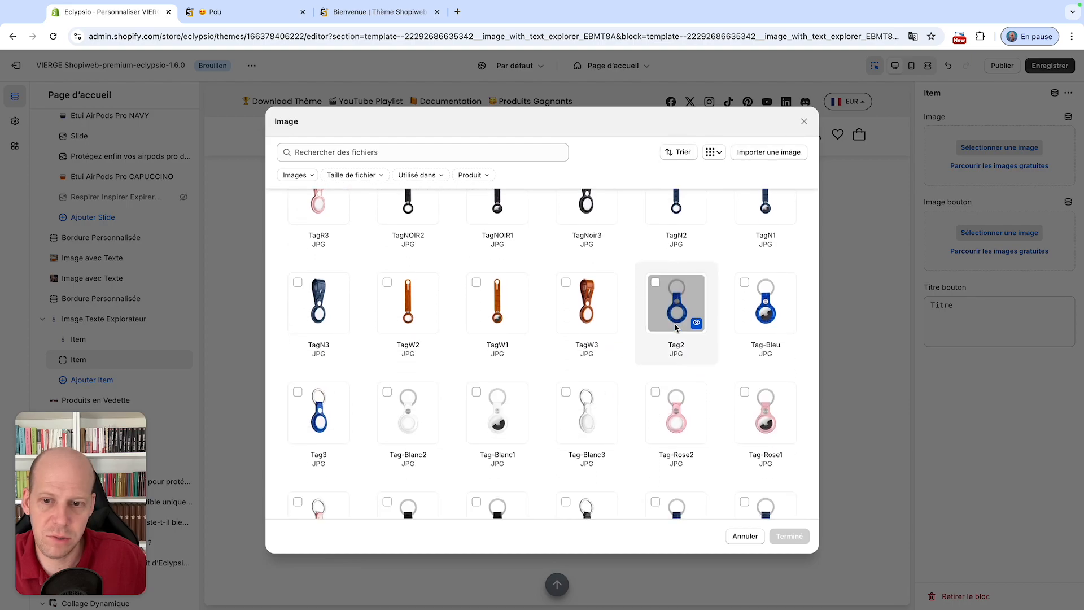
{"action": "left_click", "coordinate": [418, 401]}
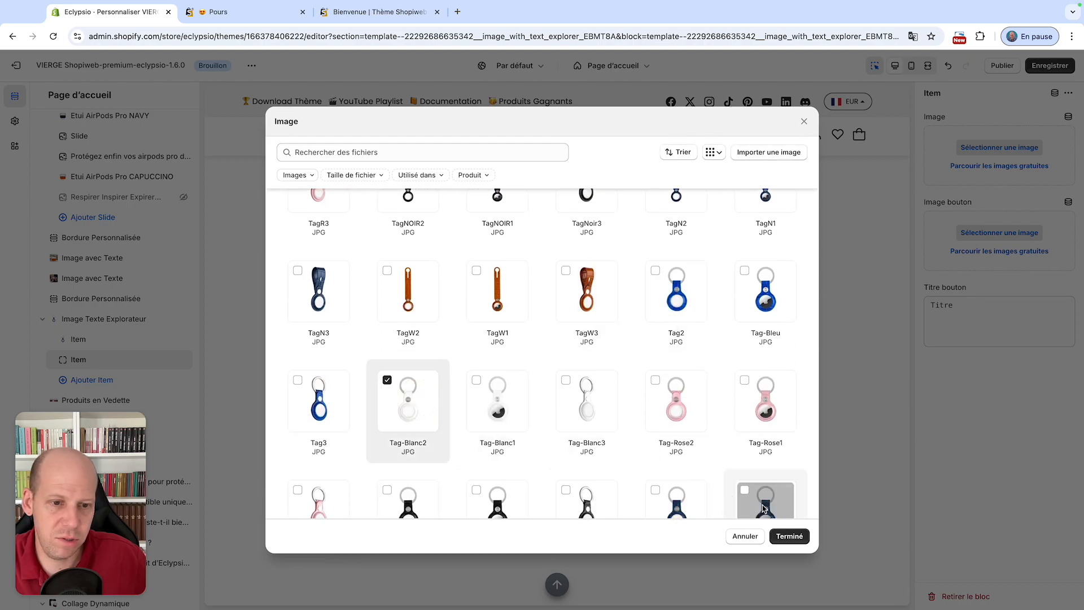
{"action": "left_click", "coordinate": [498, 402]}
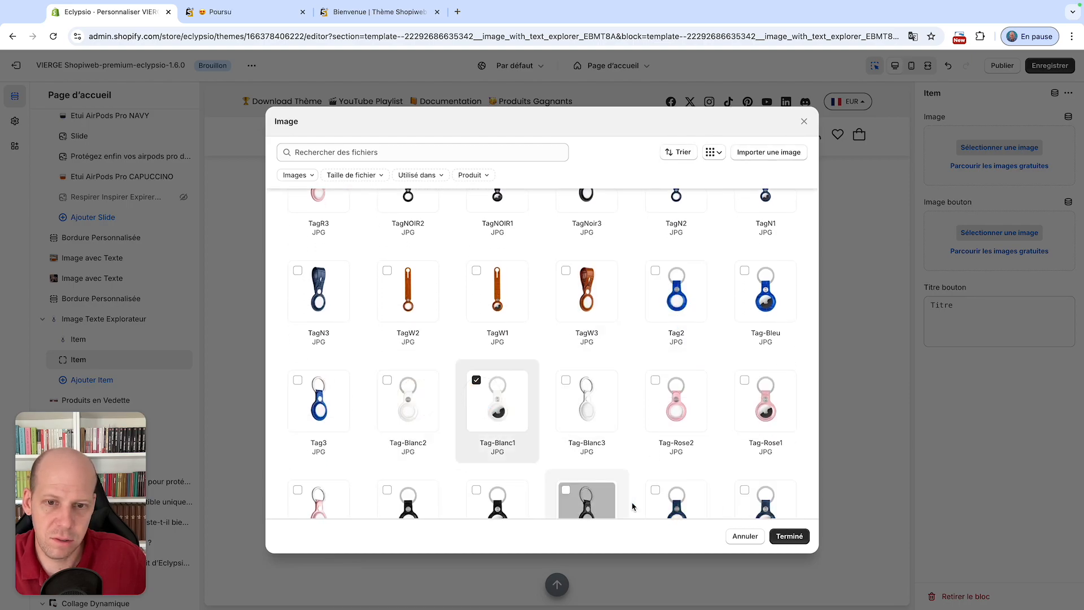
{"action": "left_click", "coordinate": [789, 537]}
{"action": "double_click", "coordinate": [943, 417]}
{"action": "type", "text": "Blanc"}
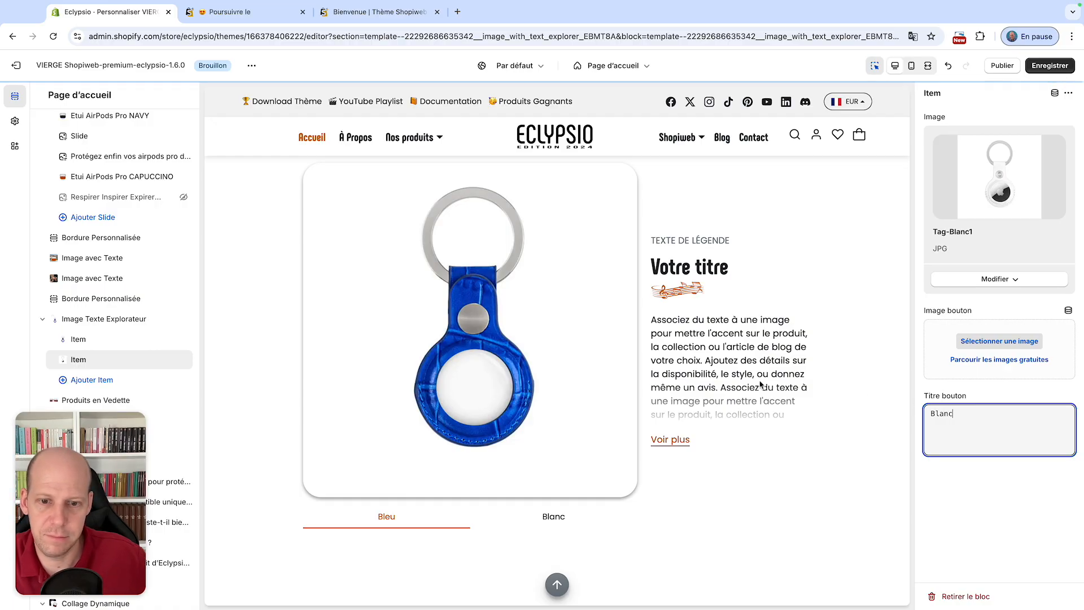
- Add a third item to the section with the Tag-Rose1 image and the button title "Rose"
{"action": "scroll", "coordinate": [483, 371], "scroll_direction": "down", "scroll_amount": 1}
{"action": "scroll", "coordinate": [483, 371], "scroll_direction": "down", "scroll_amount": 2}
{"action": "left_click", "coordinate": [91, 383]}
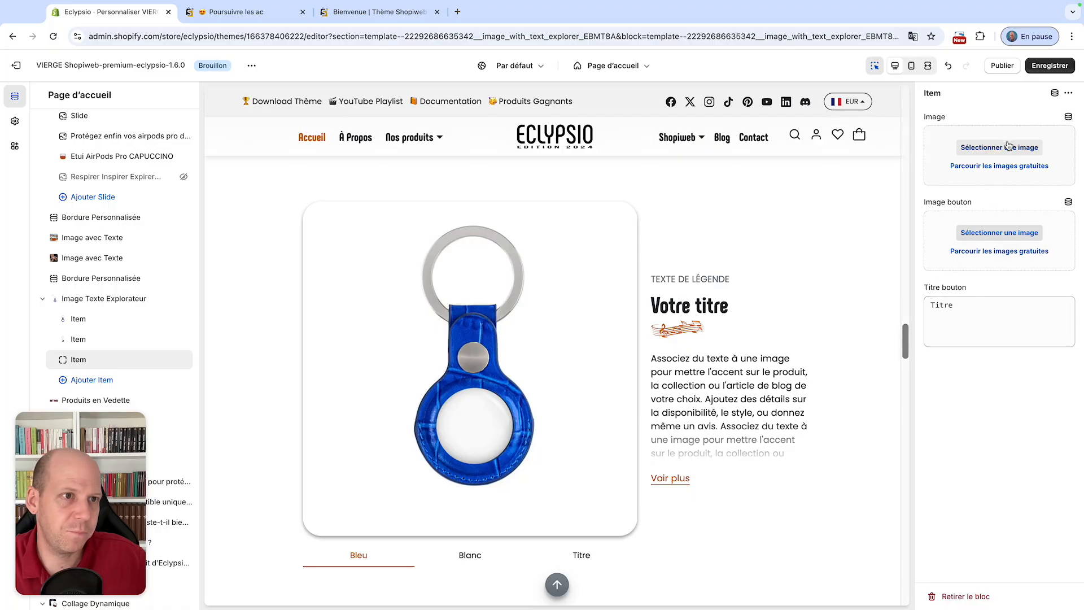
{"action": "left_click", "coordinate": [1004, 147]}
{"action": "scroll", "coordinate": [650, 339], "scroll_direction": "down", "scroll_amount": 15}
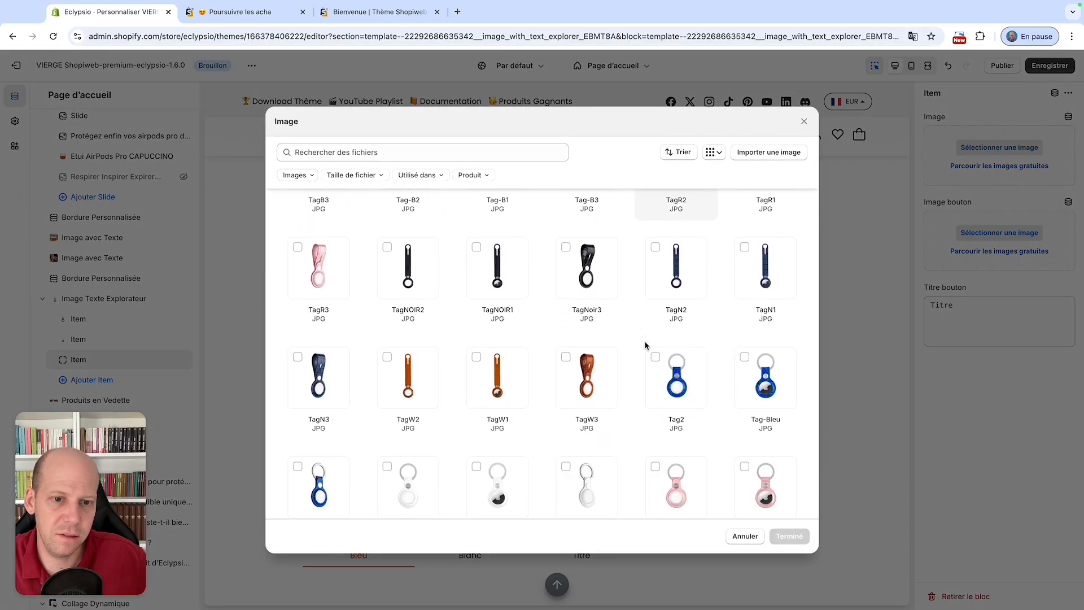
{"action": "scroll", "coordinate": [645, 346], "scroll_direction": "down", "scroll_amount": 2}
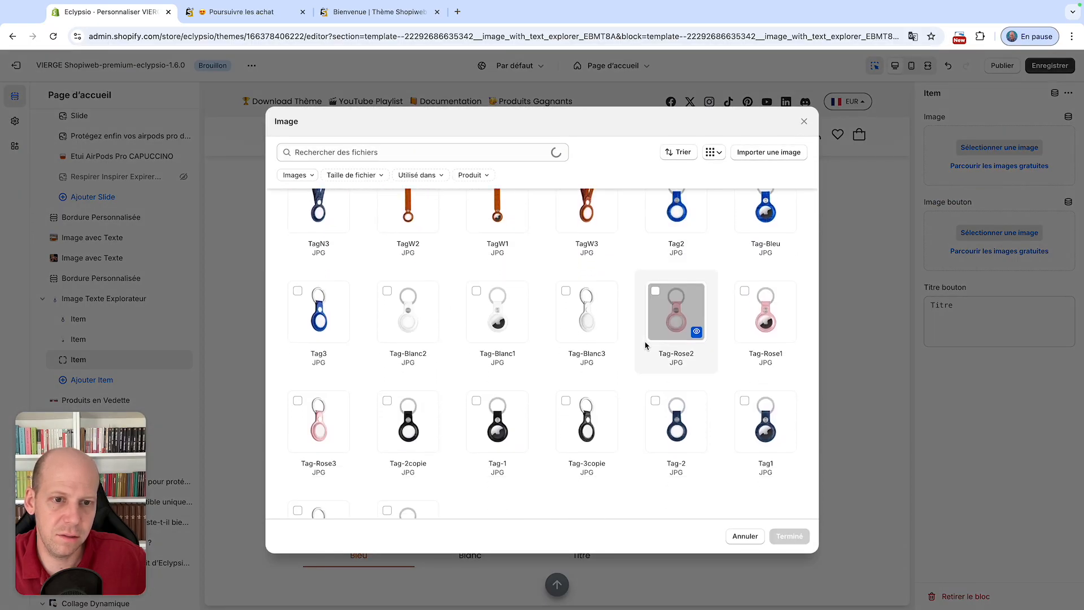
{"action": "left_click", "coordinate": [767, 313]}
{"action": "left_click", "coordinate": [790, 536]}
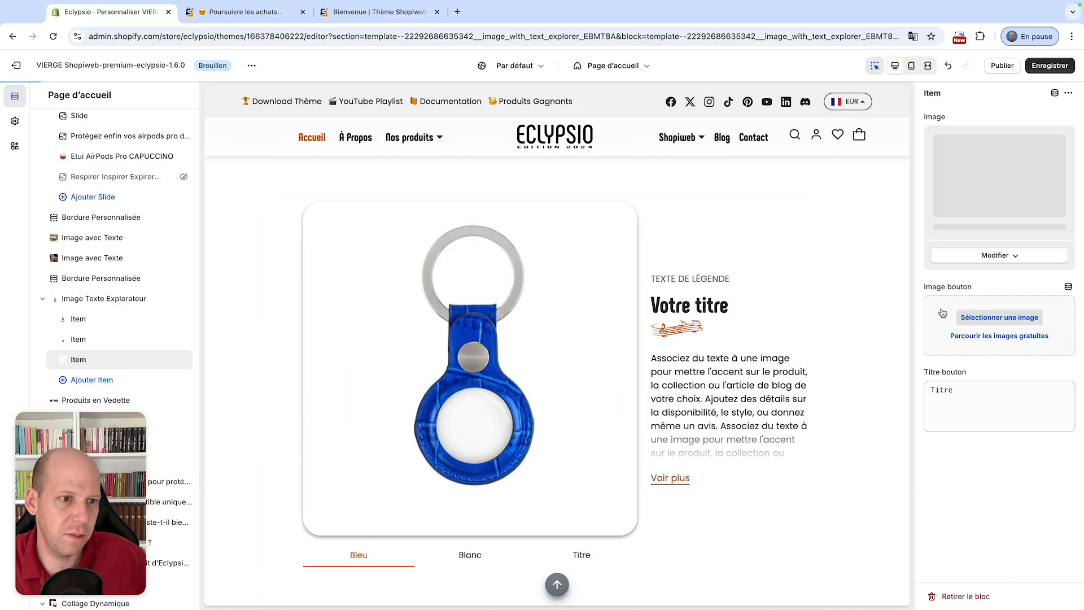
{"action": "left_click", "coordinate": [937, 414]}
{"action": "type", "text": "Rose"}
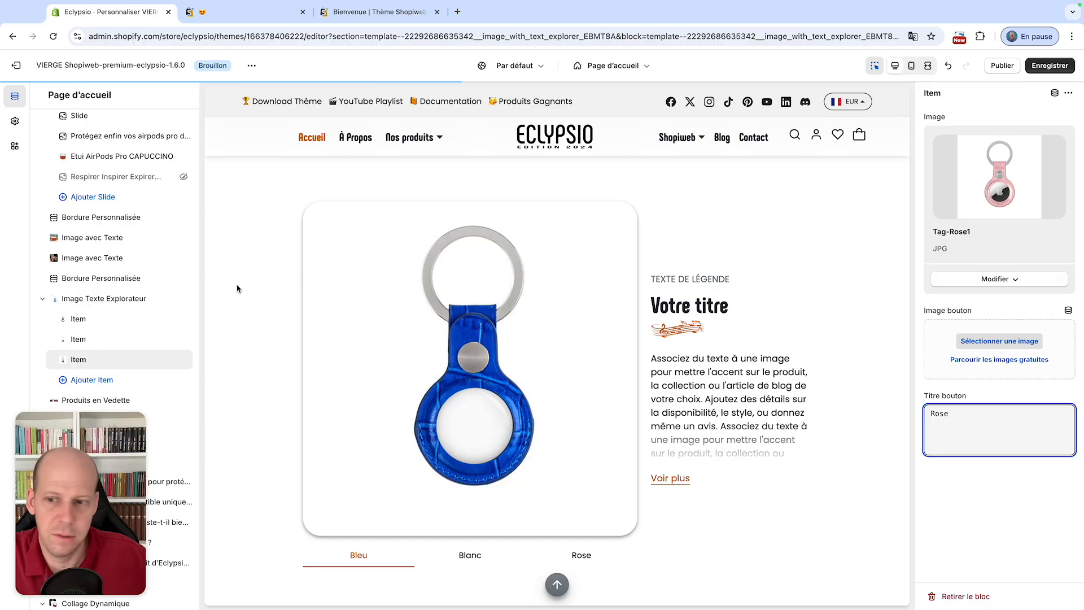
- Add a fourth item to the section with the Tag-1 image and the button title "Noir"
{"action": "scroll", "coordinate": [135, 286], "scroll_direction": "down", "scroll_amount": 1}
{"action": "scroll", "coordinate": [134, 286], "scroll_direction": "down", "scroll_amount": 3}
{"action": "left_click", "coordinate": [96, 271]}
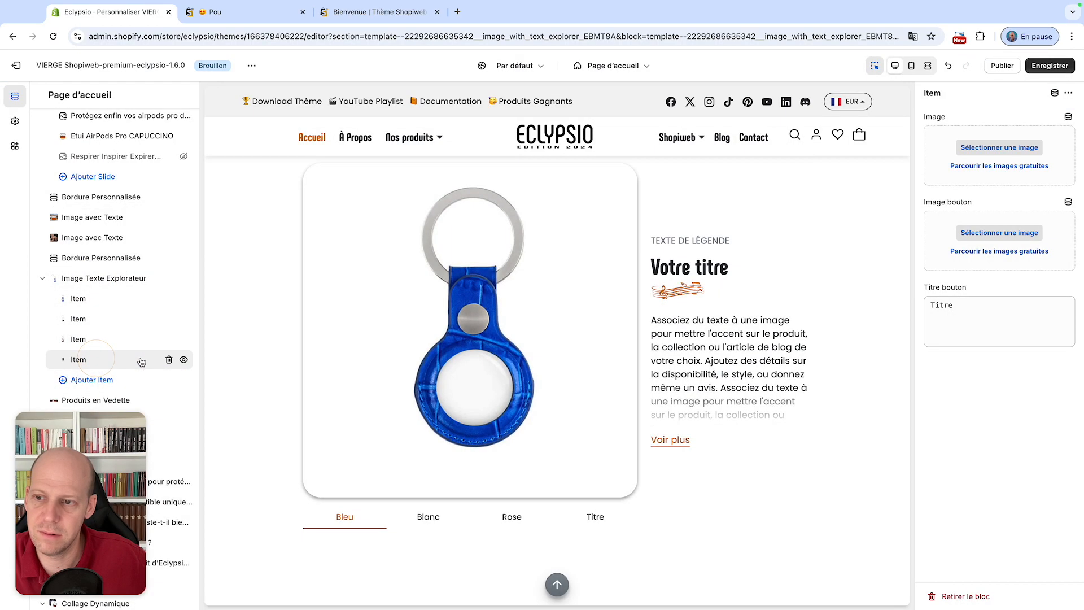
{"action": "left_click", "coordinate": [999, 149]}
{"action": "scroll", "coordinate": [685, 342], "scroll_direction": "down", "scroll_amount": 6}
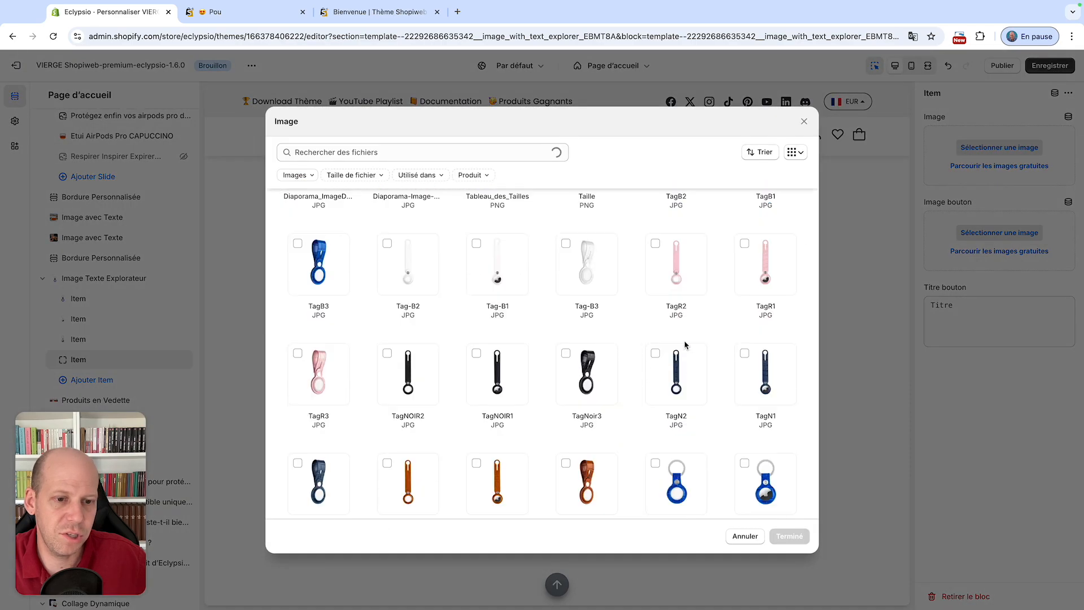
{"action": "scroll", "coordinate": [685, 345], "scroll_direction": "down", "scroll_amount": 2}
{"action": "left_click", "coordinate": [497, 346]}
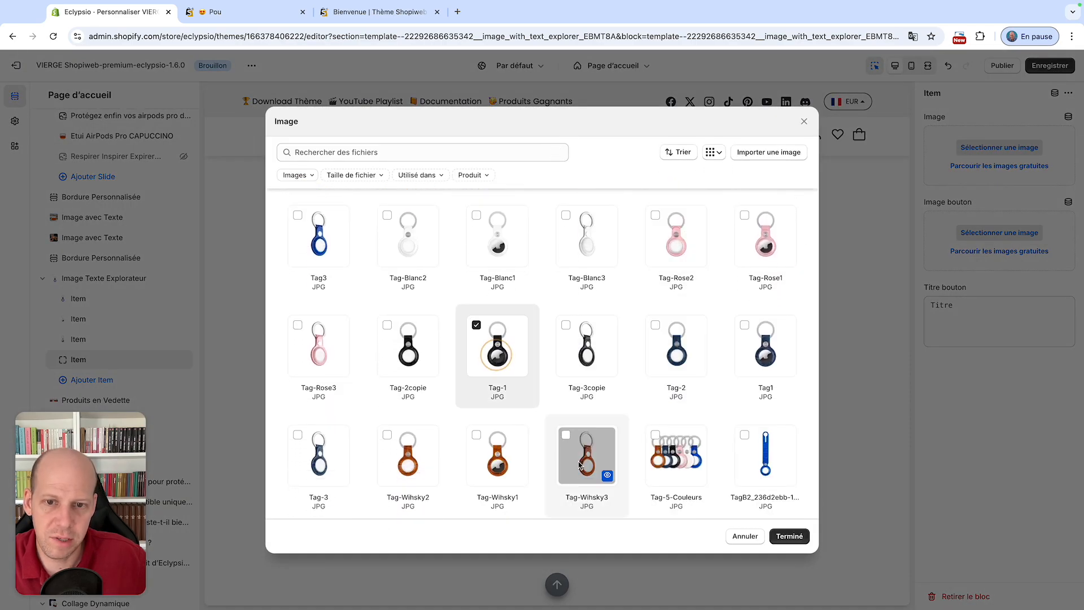
{"action": "left_click", "coordinate": [789, 537]}
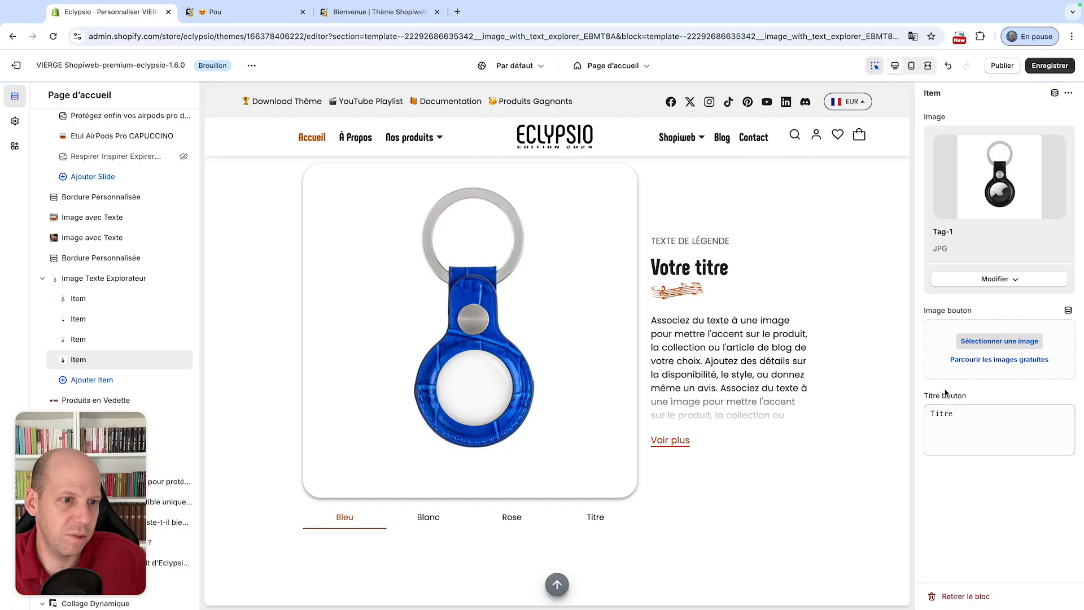
{"action": "double_click", "coordinate": [941, 413]}
{"action": "type", "text": "Noir"}
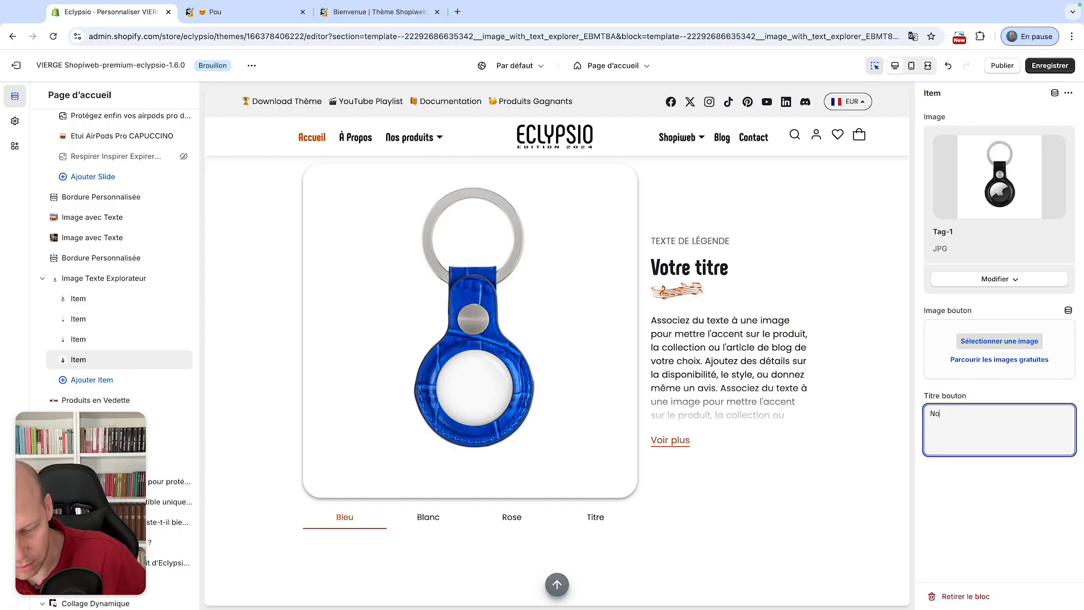
- Add a fifth item to the section with the Tag-Wihsky1 image and the button title "Whisky"
{"action": "left_click", "coordinate": [93, 380]}
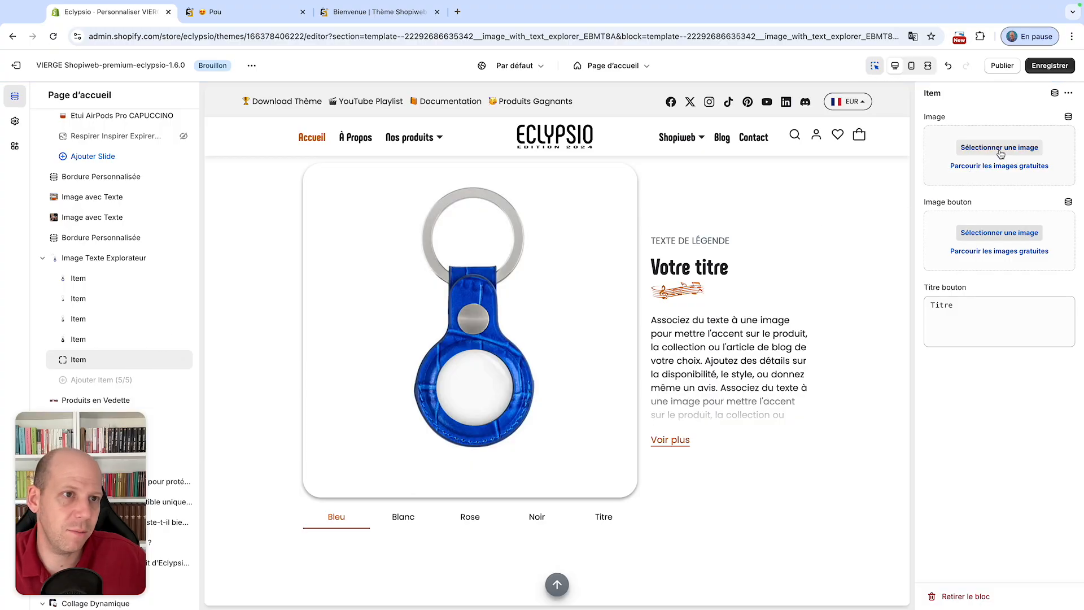
{"action": "left_click", "coordinate": [1001, 150]}
{"action": "scroll", "coordinate": [689, 314], "scroll_direction": "down", "scroll_amount": 10}
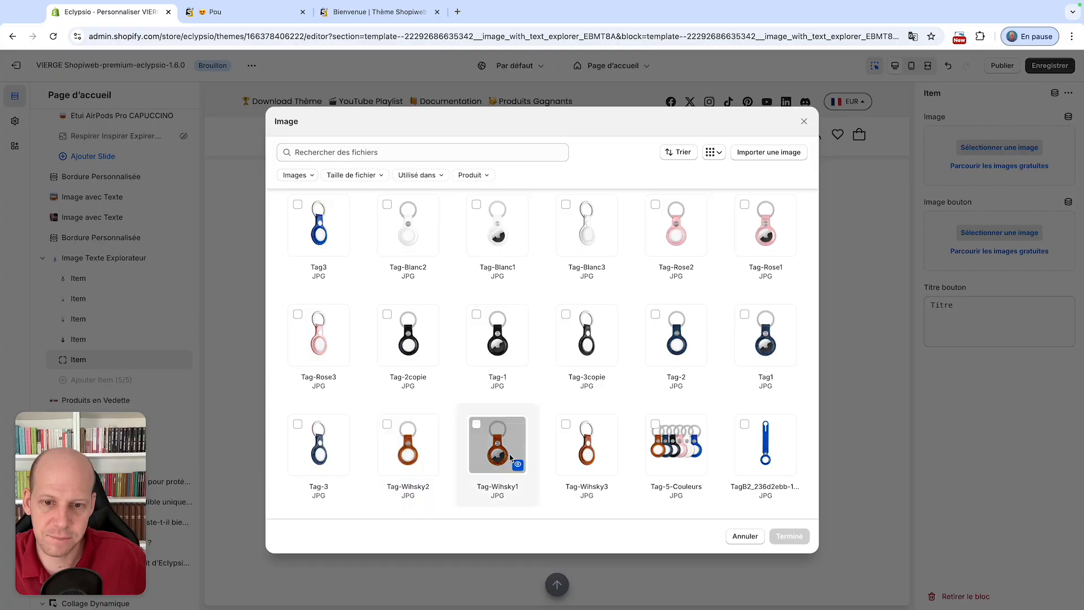
{"action": "left_click", "coordinate": [503, 453]}
{"action": "left_click", "coordinate": [789, 536]}
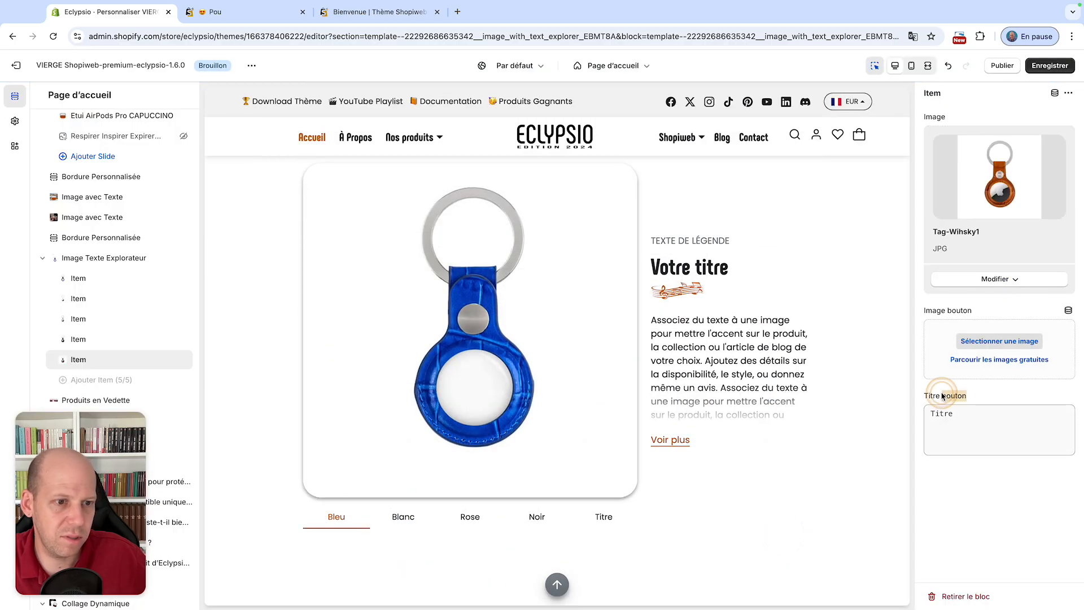
{"action": "left_click", "coordinate": [942, 415]}
{"action": "type", "text": "W"}
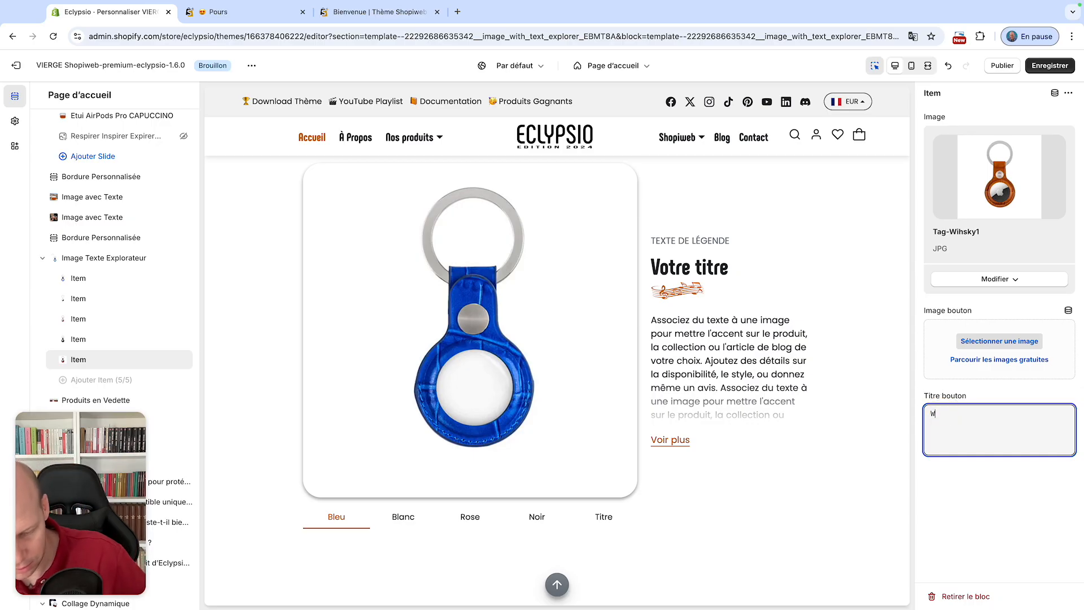
{"action": "type", "text": "hisky"}
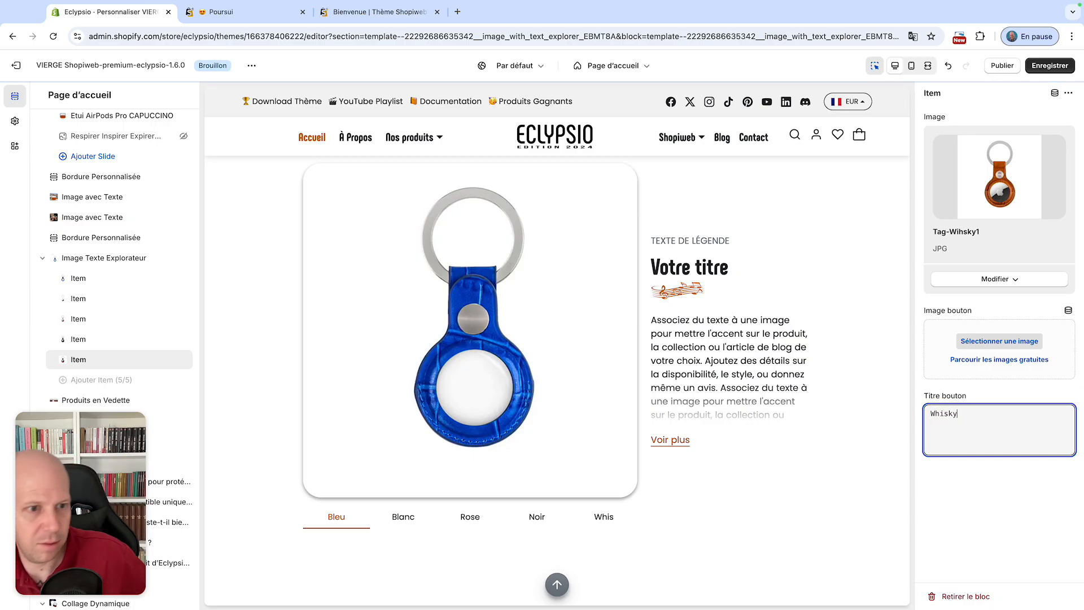
- Preview the Blanc and Rose items of the Image Texte Explorateur section on the page
{"action": "scroll", "coordinate": [559, 402], "scroll_direction": "down", "scroll_amount": 3}
{"action": "left_click", "coordinate": [400, 436]}
{"action": "left_click", "coordinate": [469, 436]}
{"action": "scroll", "coordinate": [577, 405], "scroll_direction": "up", "scroll_amount": 2}
{"action": "scroll", "coordinate": [577, 405], "scroll_direction": "down", "scroll_amount": 1}
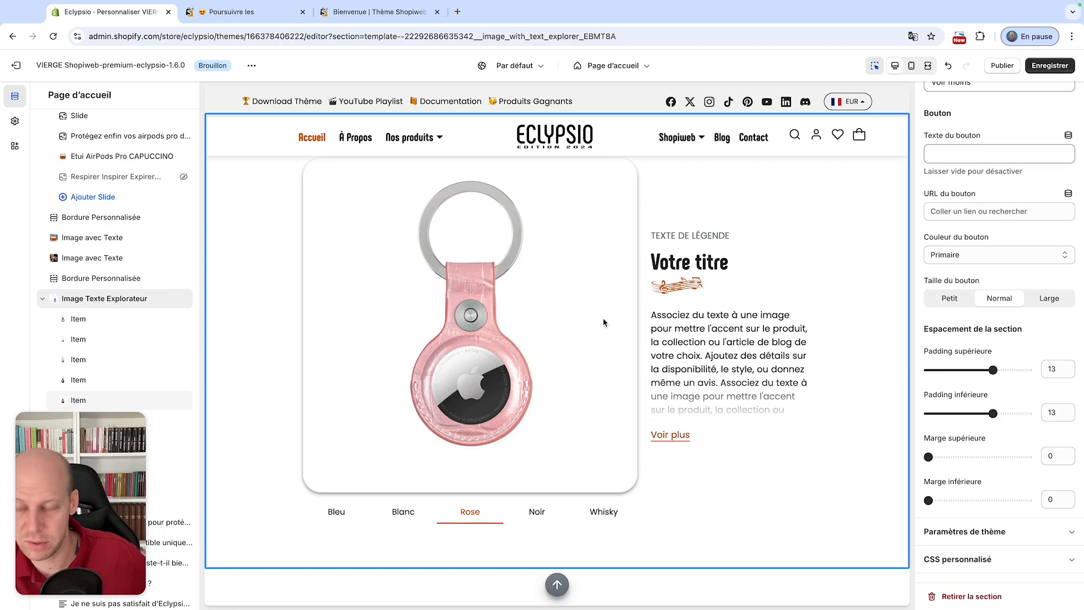
- Try the Image Texte Explorateur section's desktop image width at 25% and set it to 50%
{"action": "left_click", "coordinate": [95, 304]}
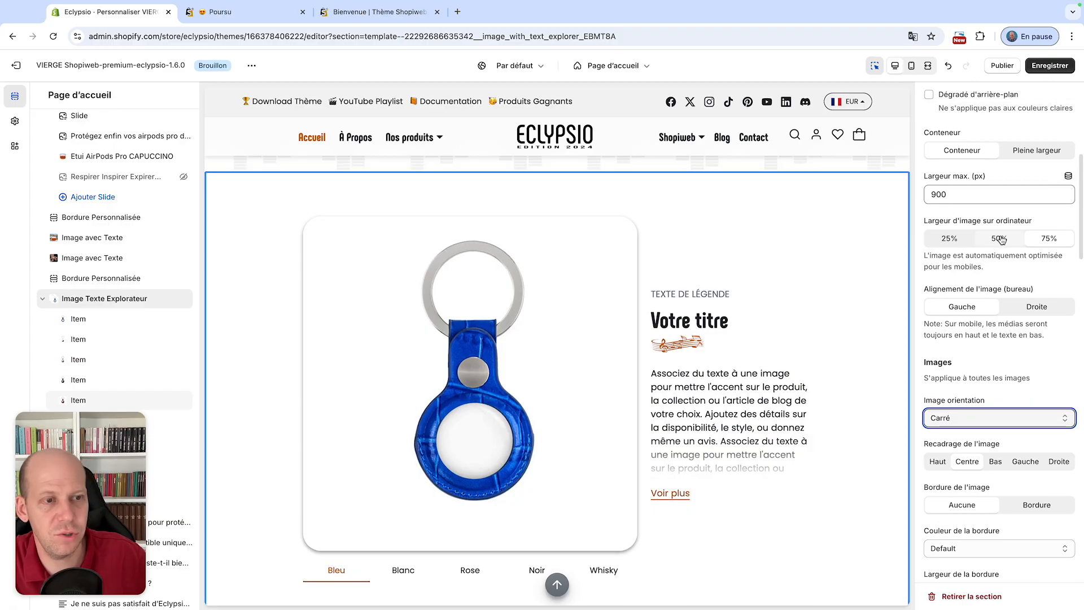
{"action": "left_click", "coordinate": [1000, 239]}
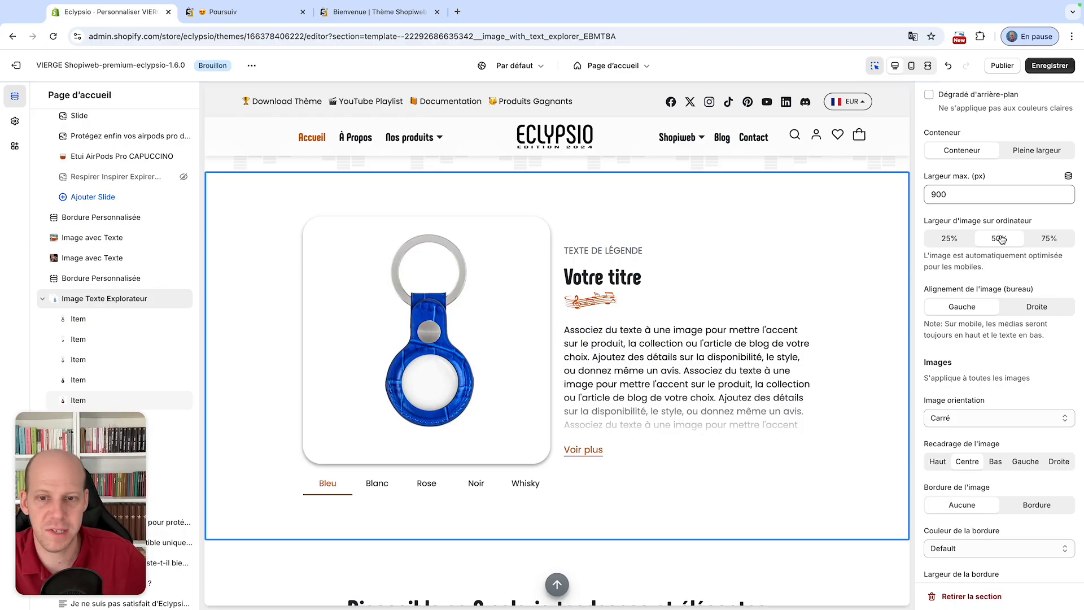
{"action": "left_click", "coordinate": [950, 239]}
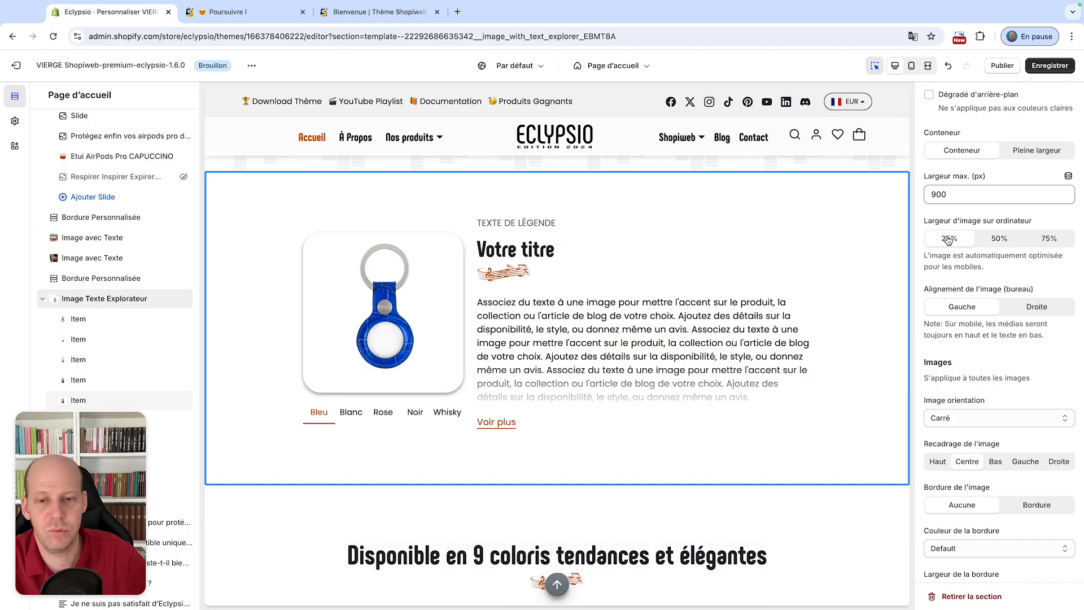
{"action": "left_click", "coordinate": [990, 239]}
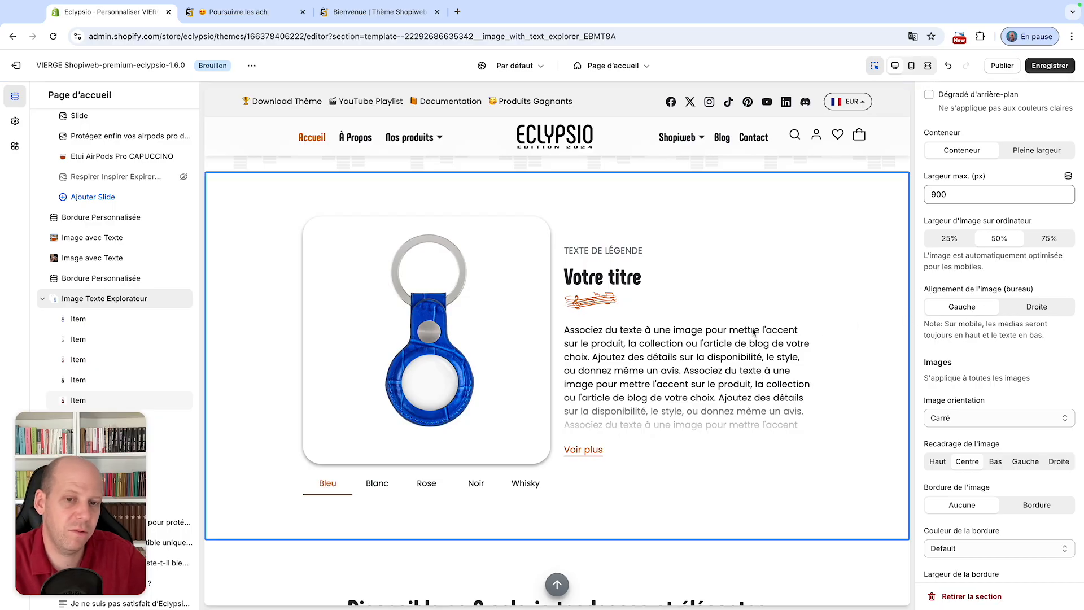
- Turn off the hidden content (Voir plus) option for the section's description
{"action": "scroll", "coordinate": [753, 332], "scroll_direction": "down", "scroll_amount": 1}
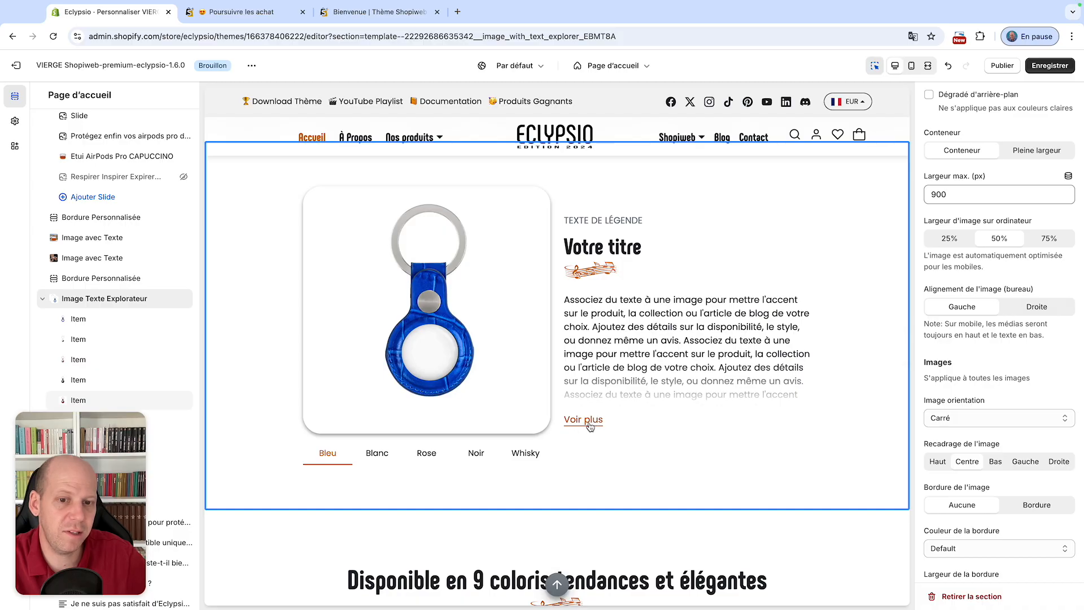
{"action": "scroll", "coordinate": [1037, 412], "scroll_direction": "down", "scroll_amount": 15}
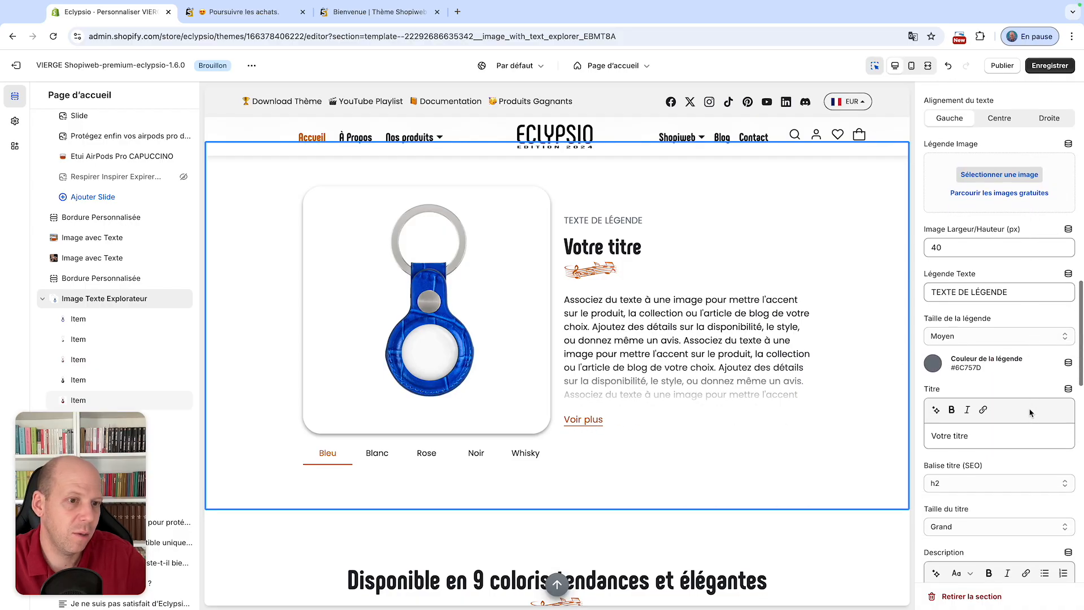
{"action": "scroll", "coordinate": [1028, 412], "scroll_direction": "down", "scroll_amount": 10}
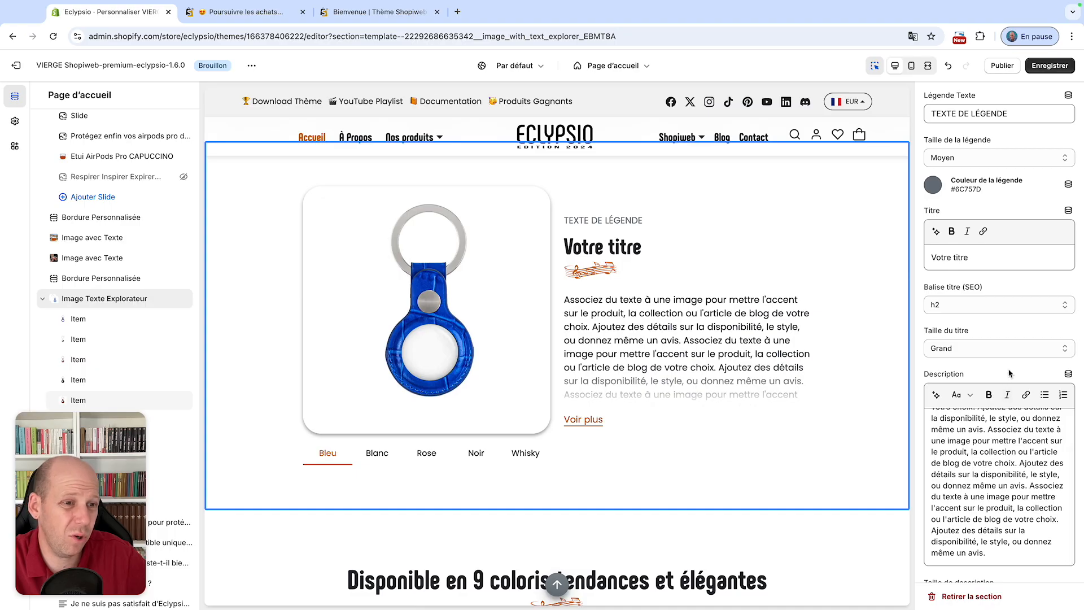
{"action": "scroll", "coordinate": [1010, 374], "scroll_direction": "down", "scroll_amount": 3}
{"action": "left_click", "coordinate": [929, 315]}
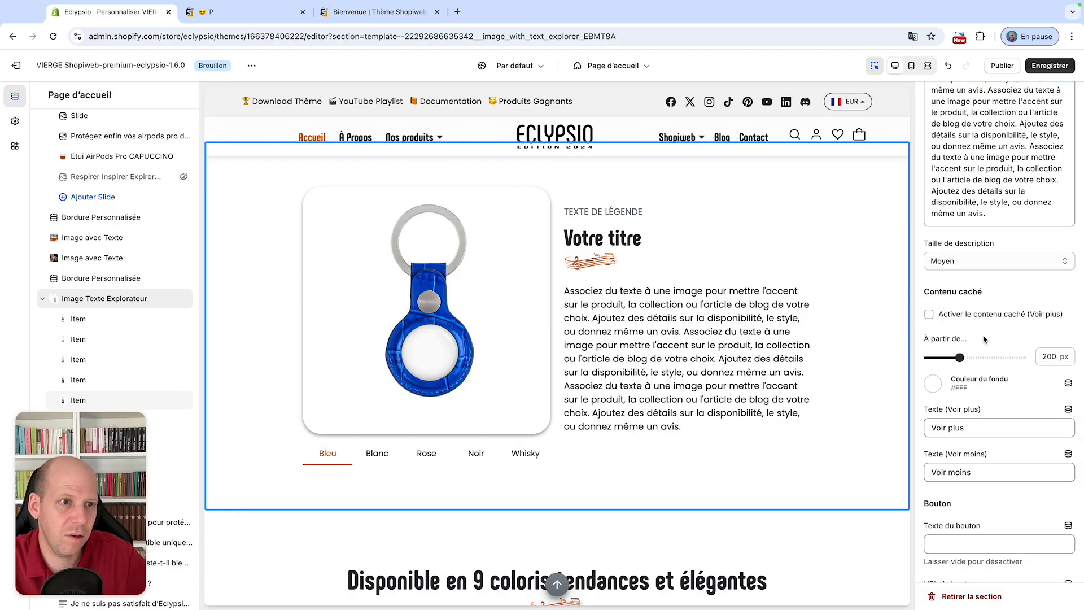
- Lengthen the section's description by copying its whole text and pasting it twice at the end
{"action": "left_click", "coordinate": [1000, 216]}
{"action": "key", "text": "super+a"}
{"action": "key", "text": "super+c"}
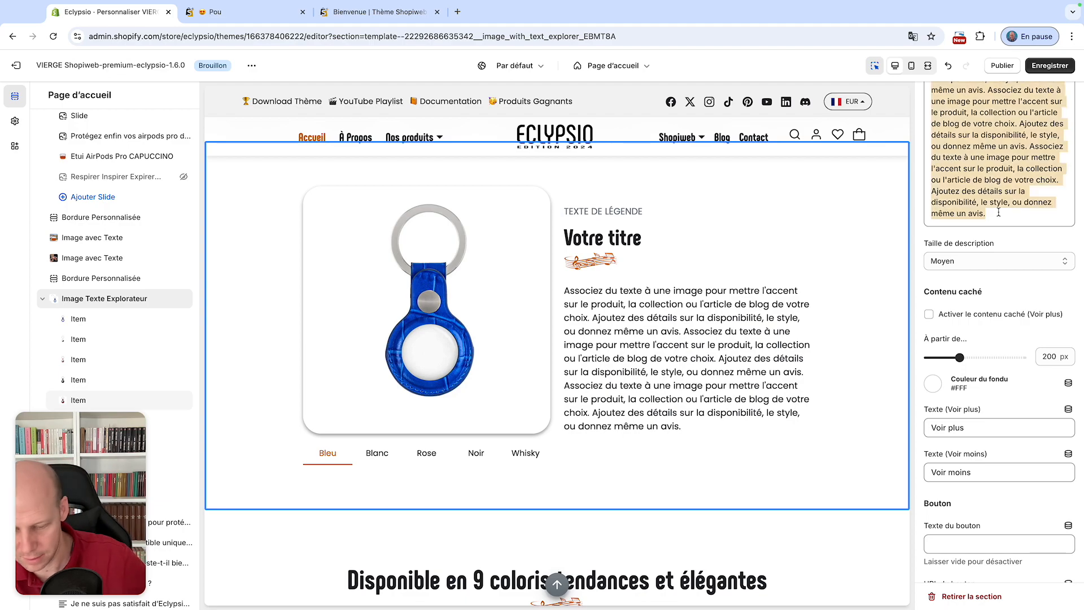
{"action": "key", "text": "Right"}
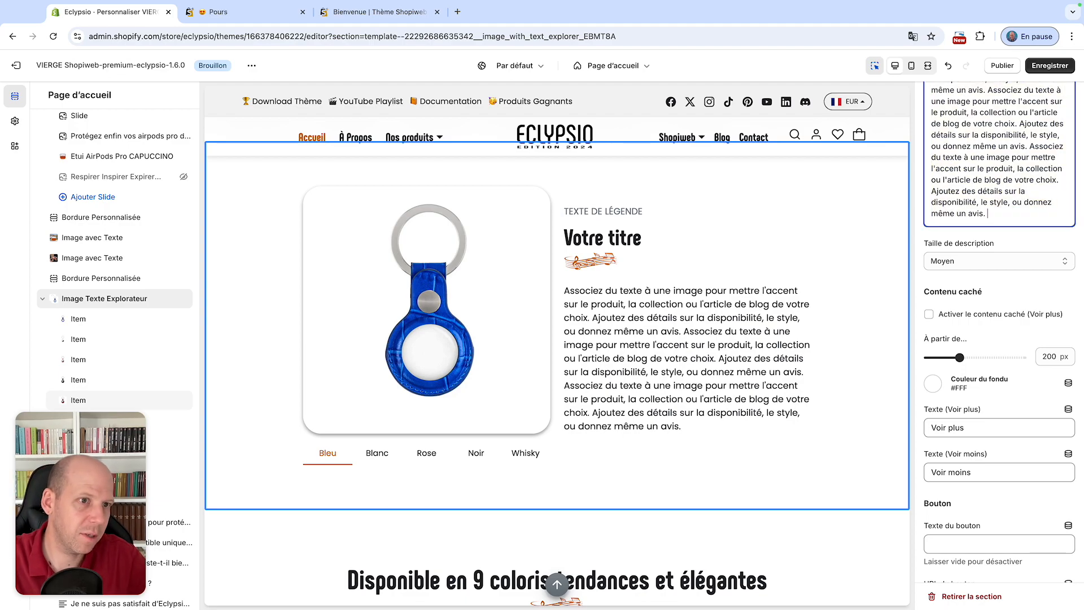
{"action": "key", "text": "super+v"}
{"action": "scroll", "coordinate": [782, 298], "scroll_direction": "down", "scroll_amount": 2}
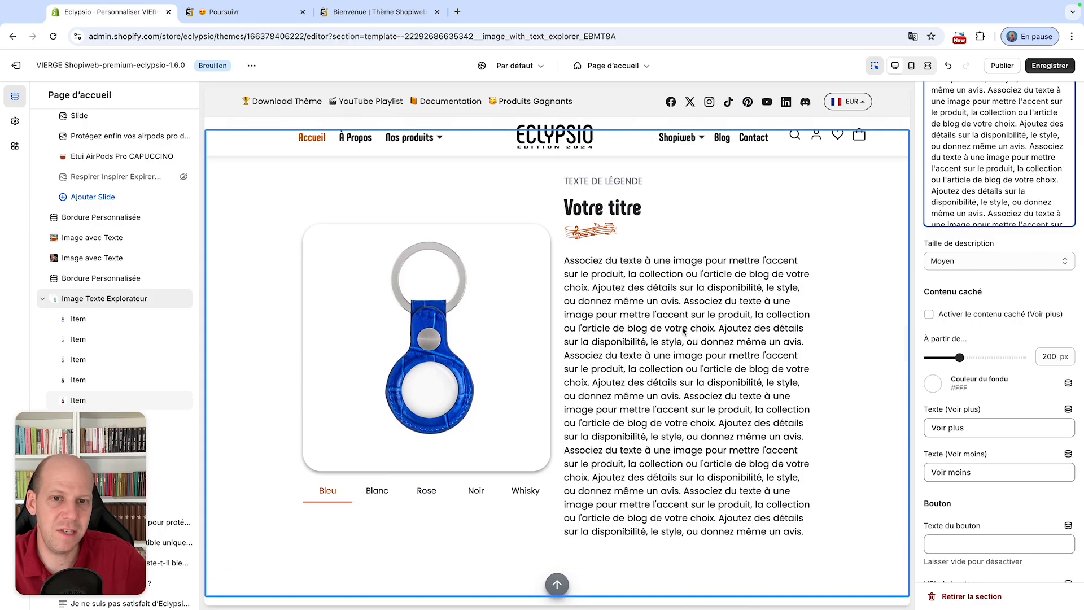
{"action": "scroll", "coordinate": [692, 330], "scroll_direction": "up", "scroll_amount": 1}
{"action": "scroll", "coordinate": [1030, 192], "scroll_direction": "down", "scroll_amount": 5}
{"action": "scroll", "coordinate": [1030, 194], "scroll_direction": "down", "scroll_amount": 1}
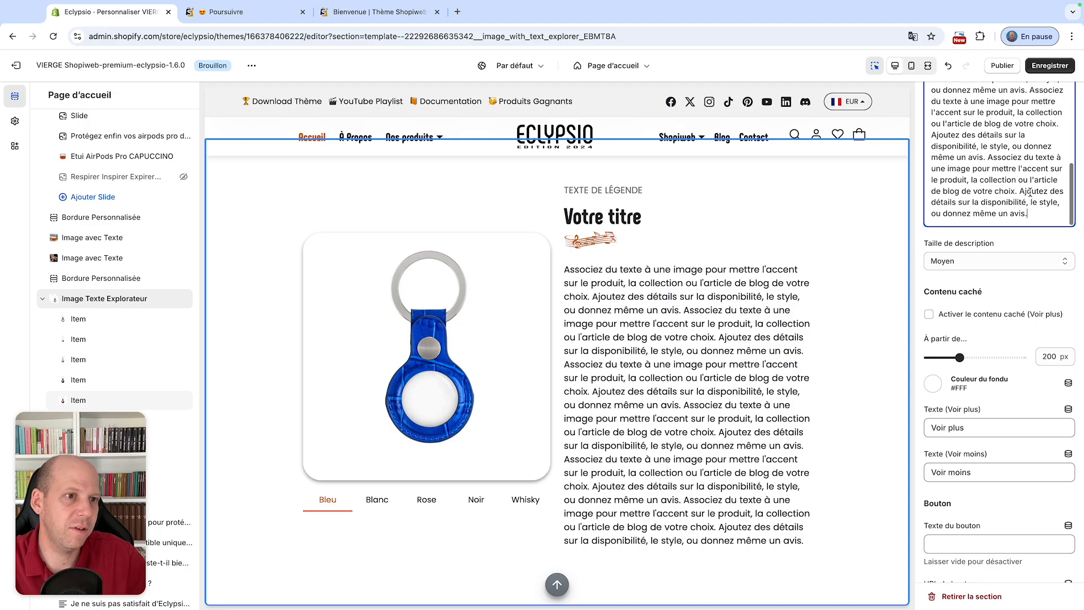
{"action": "key", "text": "super+v"}
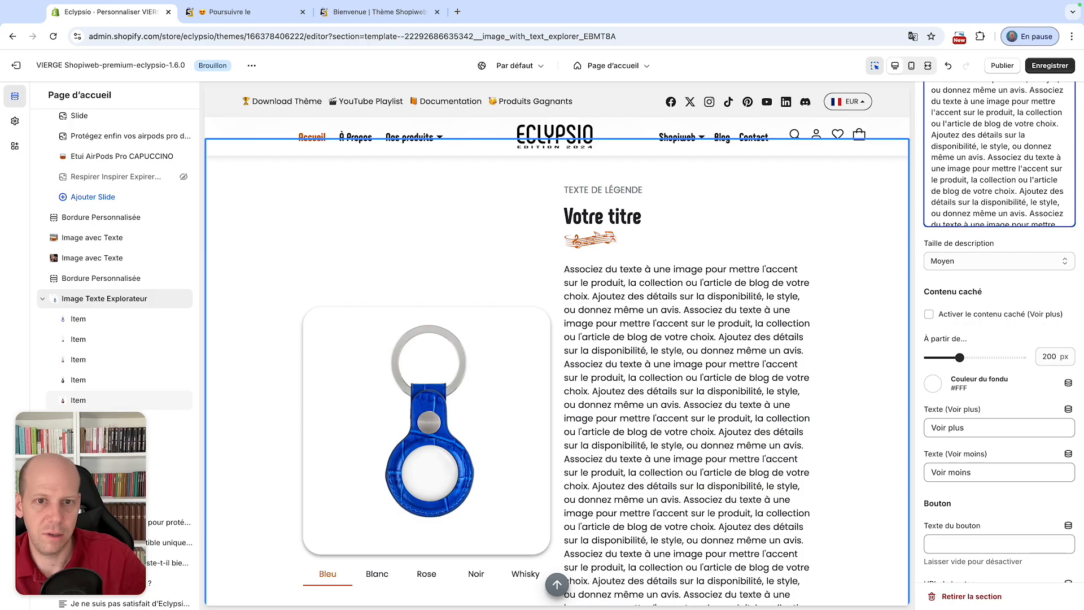
- Review the lengthened description on the page and enable the hidden content (Voir plus) option
{"action": "scroll", "coordinate": [732, 376], "scroll_direction": "down", "scroll_amount": 3}
{"action": "scroll", "coordinate": [730, 377], "scroll_direction": "up", "scroll_amount": 3}
{"action": "scroll", "coordinate": [731, 377], "scroll_direction": "down", "scroll_amount": 3}
{"action": "scroll", "coordinate": [727, 377], "scroll_direction": "up", "scroll_amount": 4}
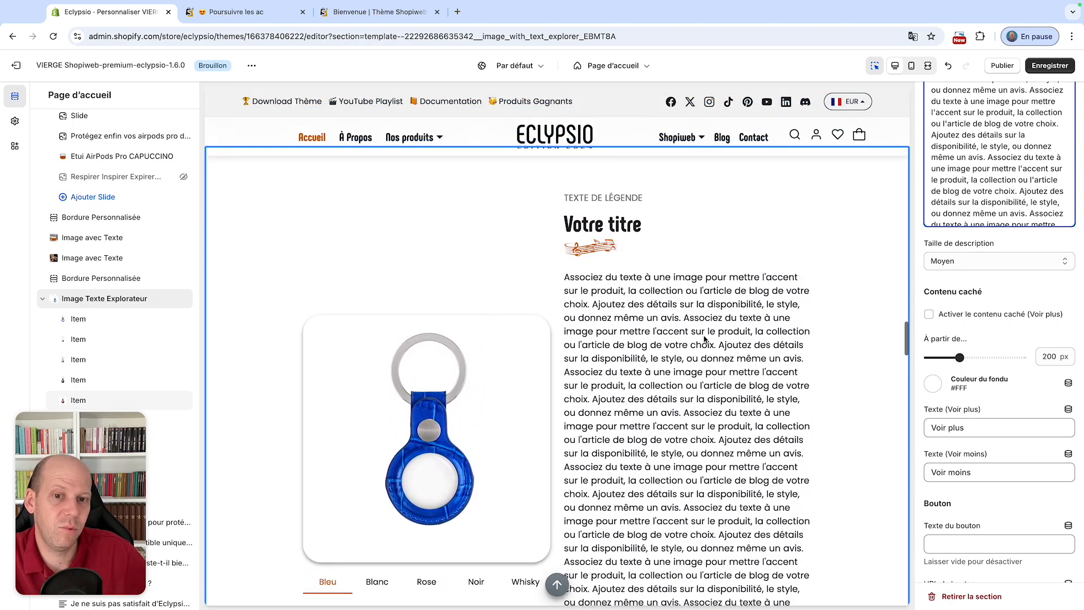
{"action": "left_click", "coordinate": [930, 315]}
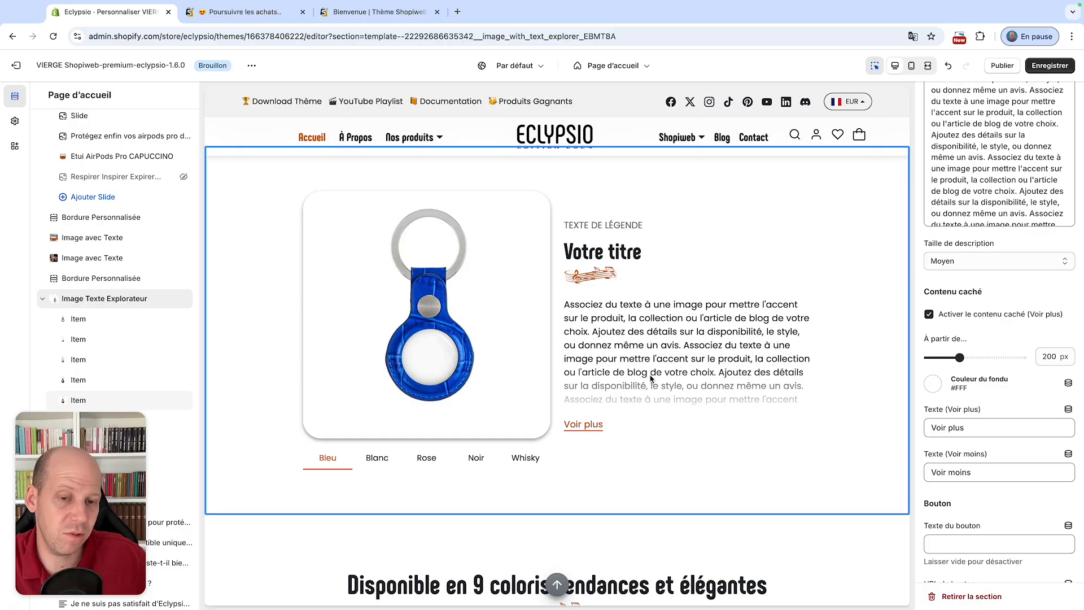
{"action": "scroll", "coordinate": [983, 391], "scroll_direction": "down", "scroll_amount": 2}
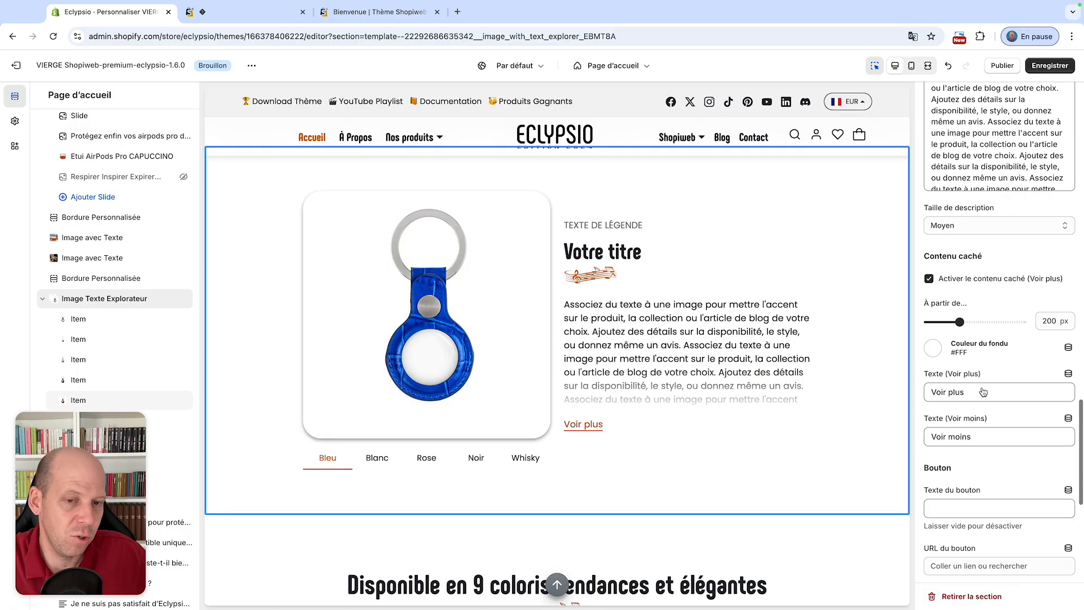
- Set the background colour of the Image Texte Explorateur section to Sombre
{"action": "scroll", "coordinate": [1011, 333], "scroll_direction": "up", "scroll_amount": 15}
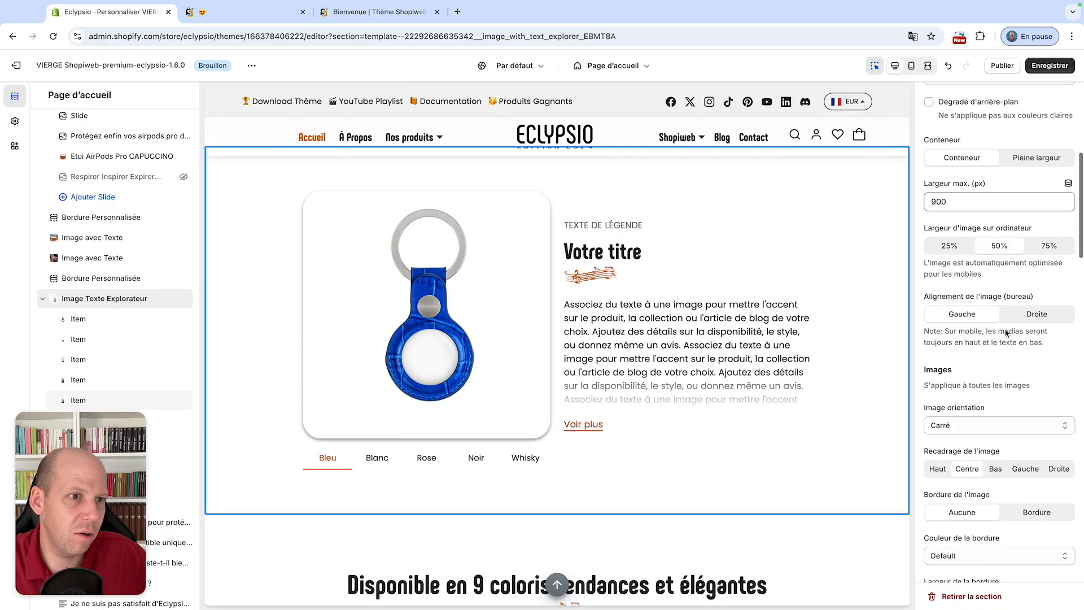
{"action": "scroll", "coordinate": [1020, 261], "scroll_direction": "down", "scroll_amount": 5}
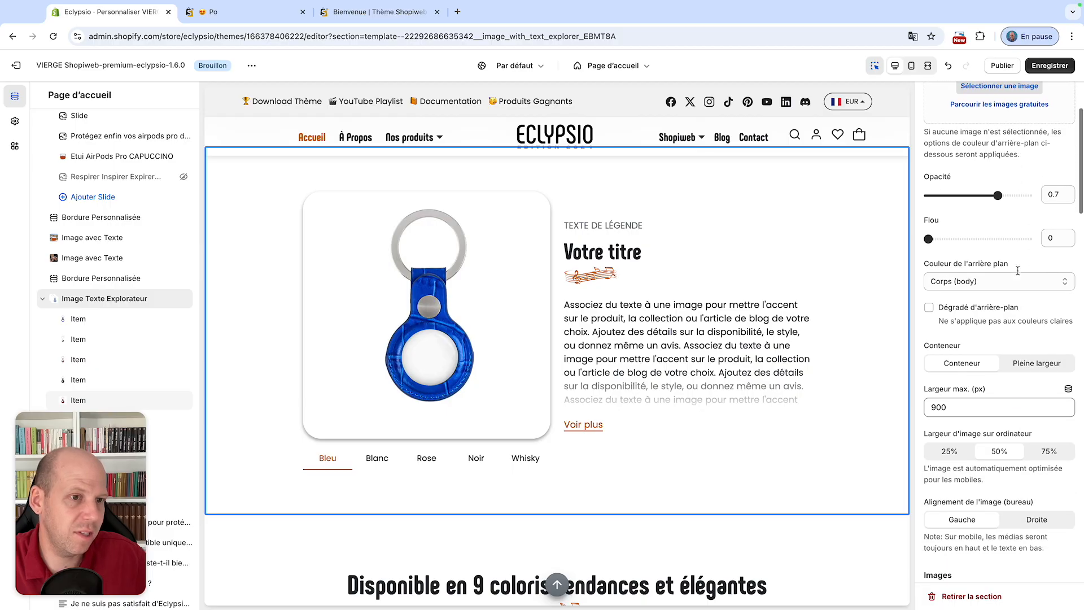
{"action": "left_click", "coordinate": [1014, 247]}
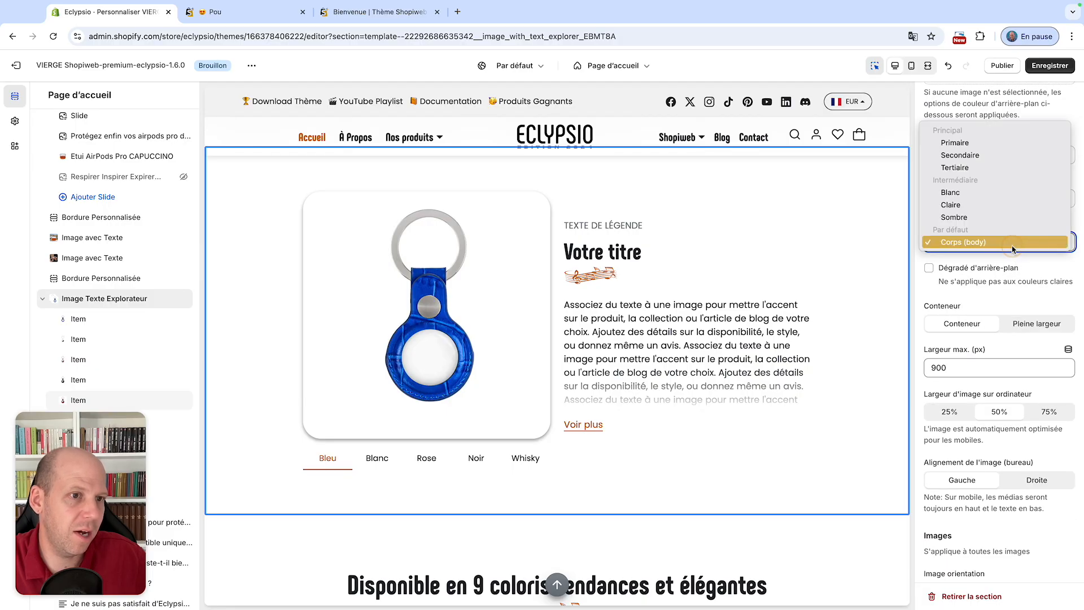
{"action": "left_click", "coordinate": [991, 218]}
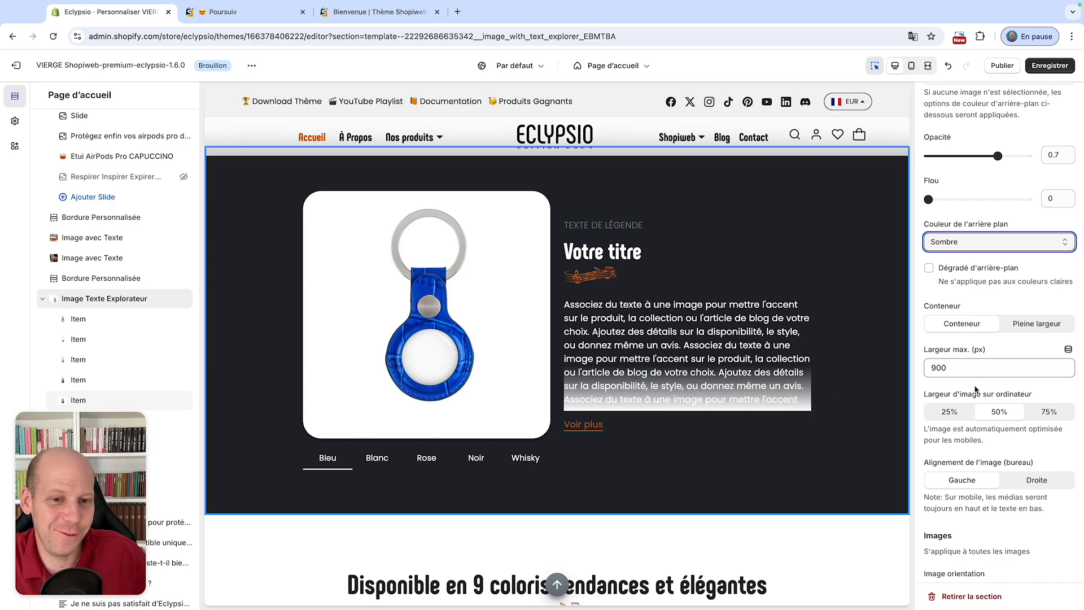
- Set the hidden content's fade colour (Couleur du fondu) to the dark swatch #212529
{"action": "scroll", "coordinate": [998, 411], "scroll_direction": "down", "scroll_amount": 10}
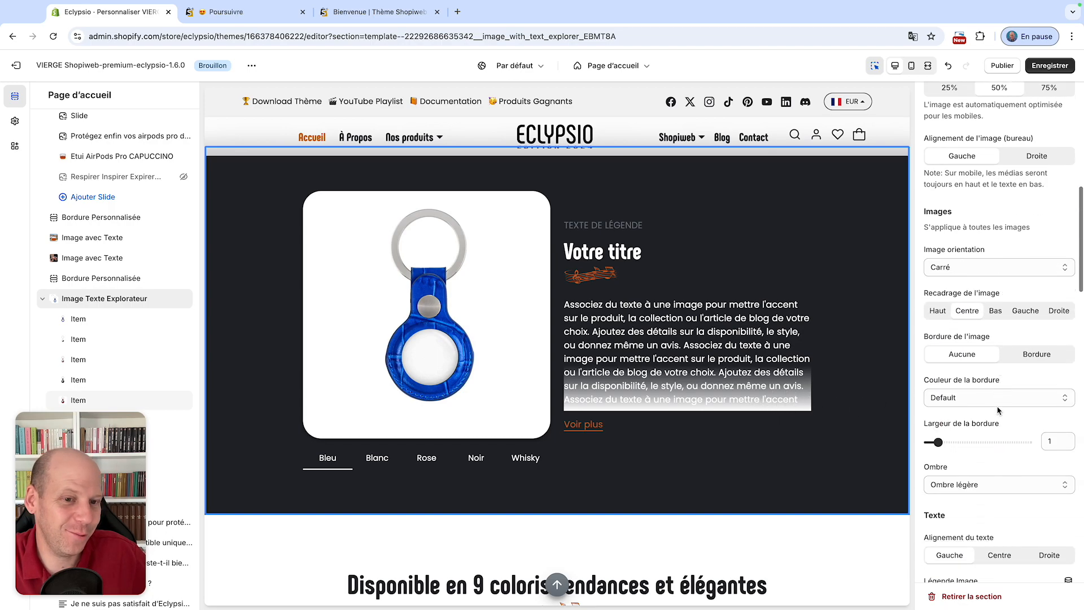
{"action": "scroll", "coordinate": [998, 411], "scroll_direction": "down", "scroll_amount": 10}
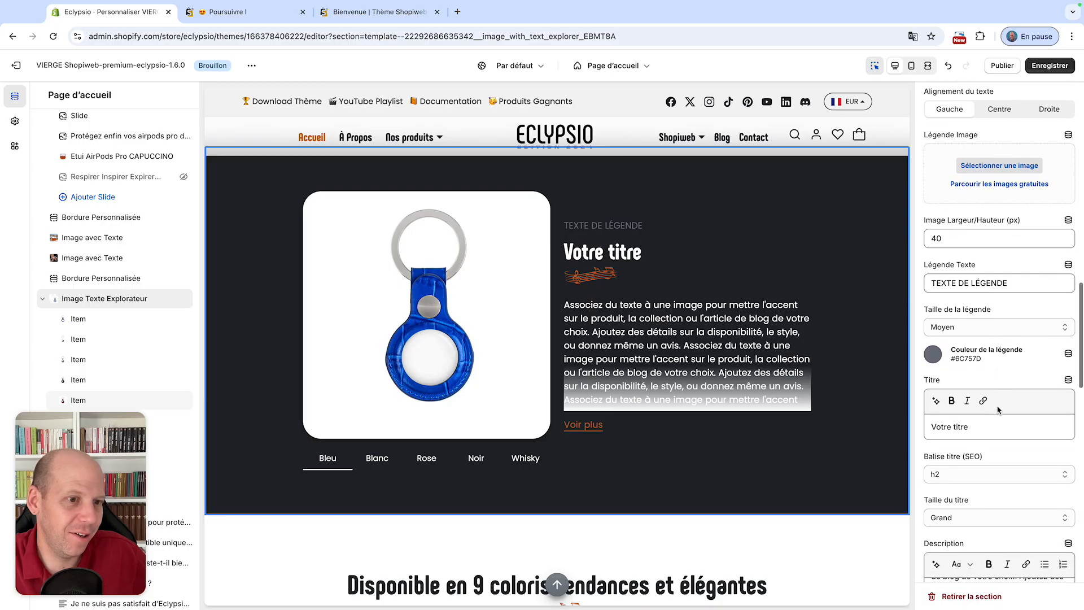
{"action": "scroll", "coordinate": [998, 411], "scroll_direction": "down", "scroll_amount": 8}
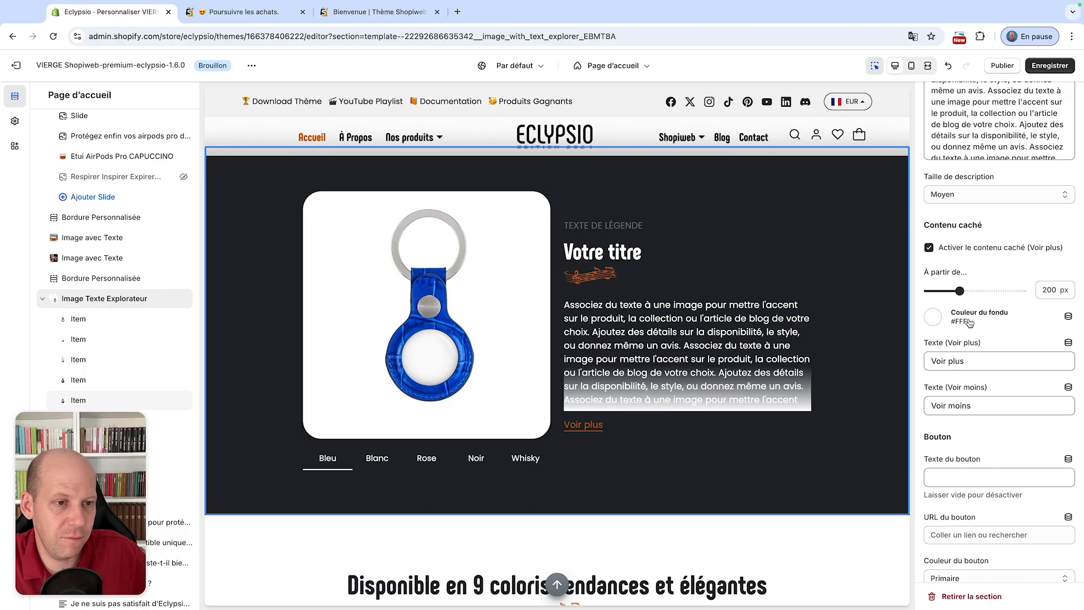
{"action": "left_click", "coordinate": [934, 319]}
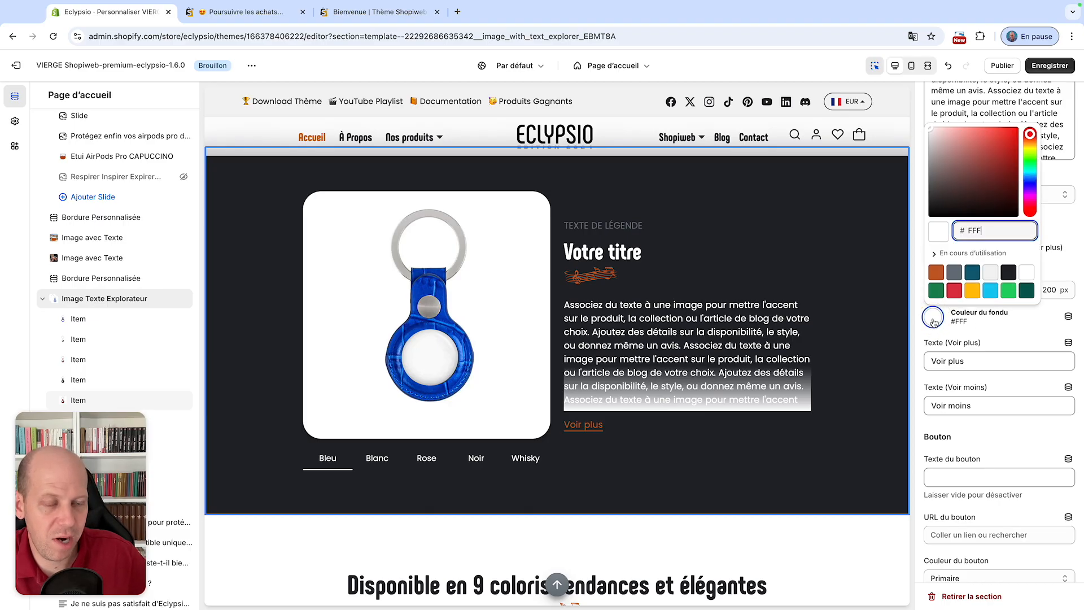
{"action": "left_click", "coordinate": [1009, 273]}
{"action": "left_click", "coordinate": [1061, 274]}
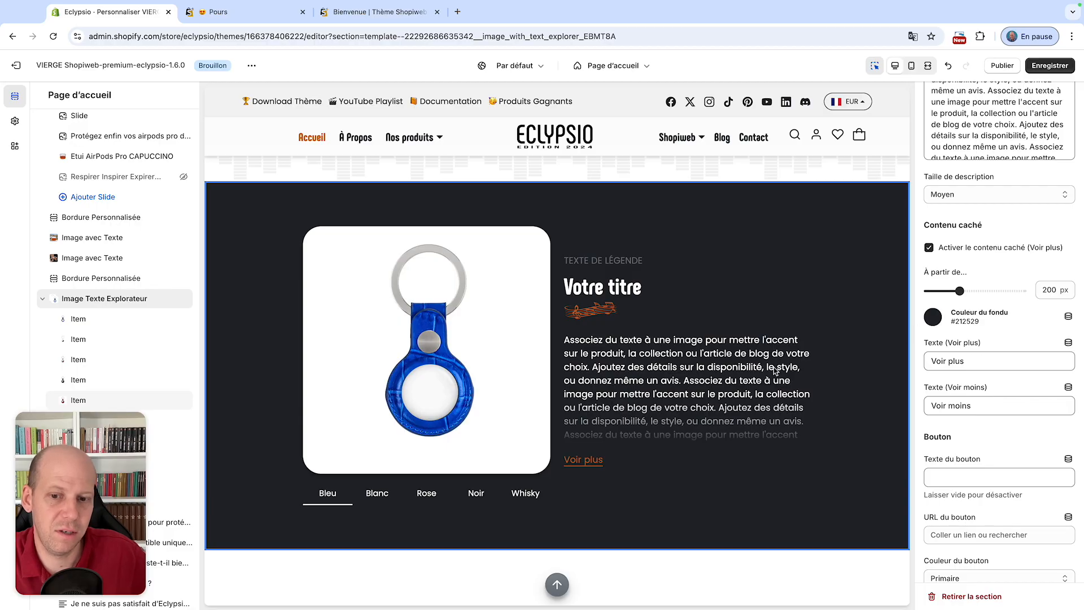
- Preview the Bleu, Blanc, Rose, Noir and Whisky items of the dark section by switching between them on the page
{"action": "left_click", "coordinate": [376, 497]}
{"action": "left_click", "coordinate": [427, 494]}
{"action": "left_click", "coordinate": [481, 494]}
{"action": "left_click", "coordinate": [527, 494]}
{"action": "left_click", "coordinate": [478, 495]}
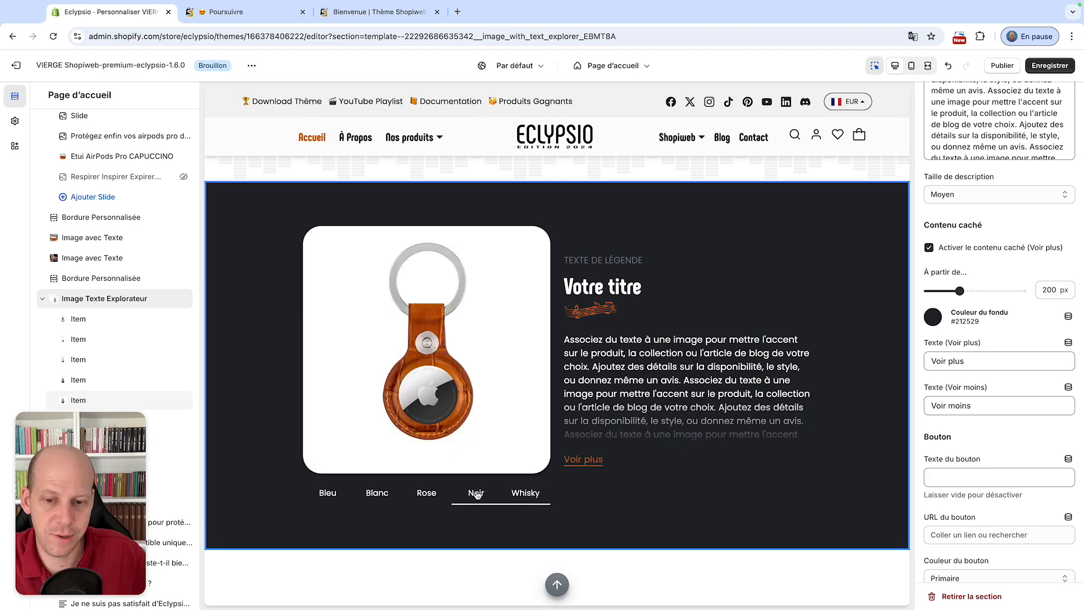
{"action": "left_click", "coordinate": [427, 495]}
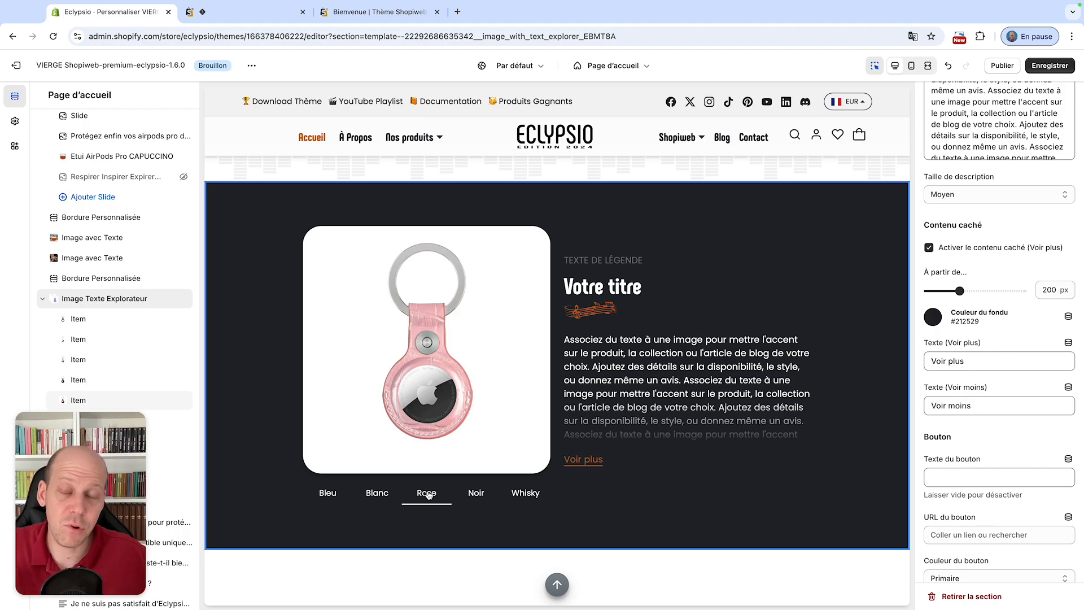
{"action": "left_click", "coordinate": [330, 495]}
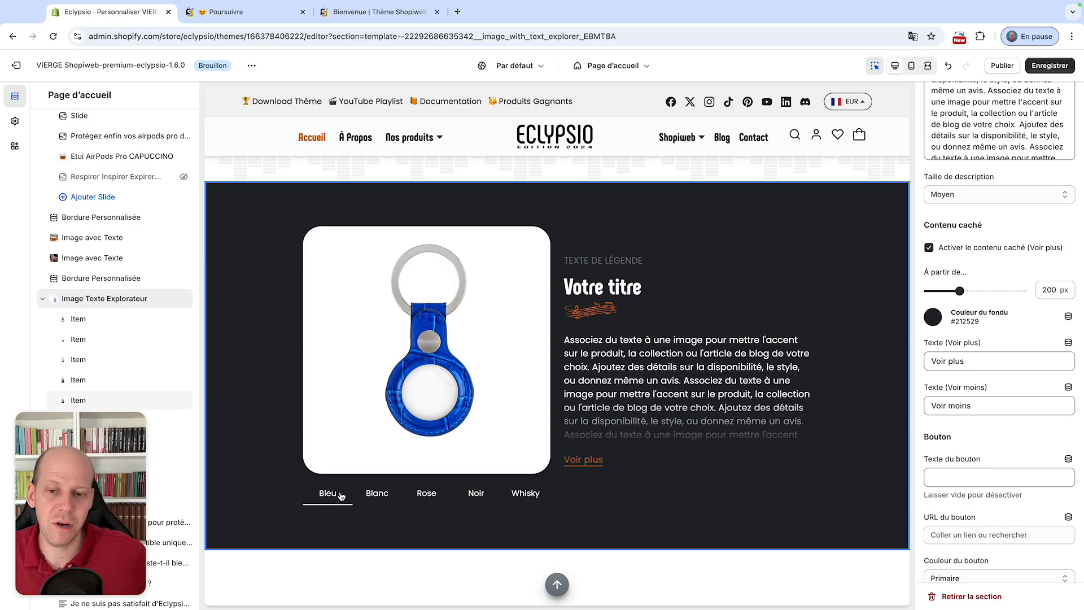
{"action": "left_click", "coordinate": [377, 495]}
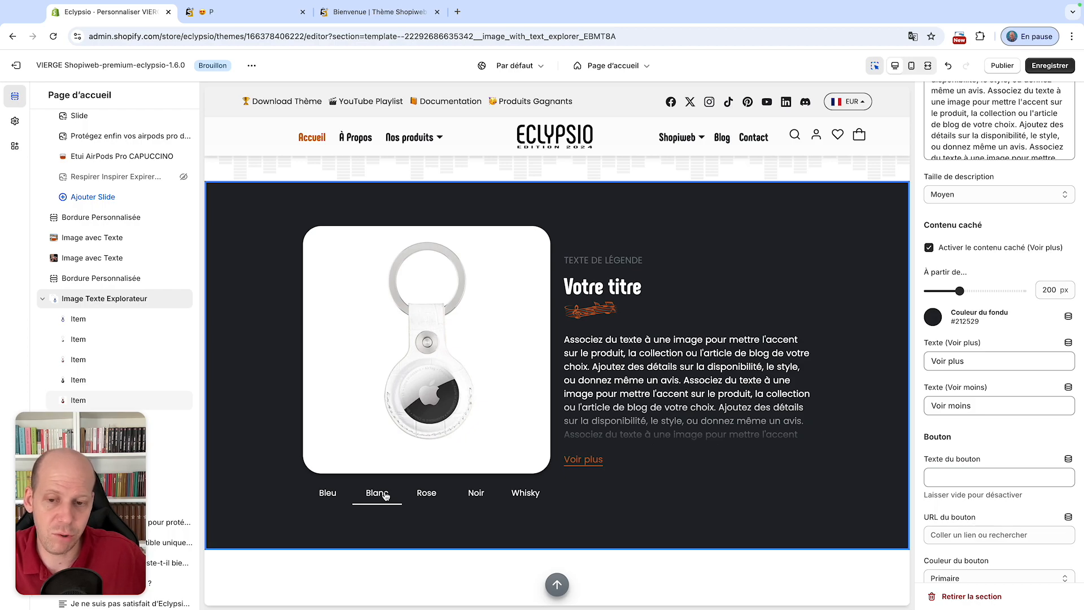
{"action": "left_click", "coordinate": [426, 494]}
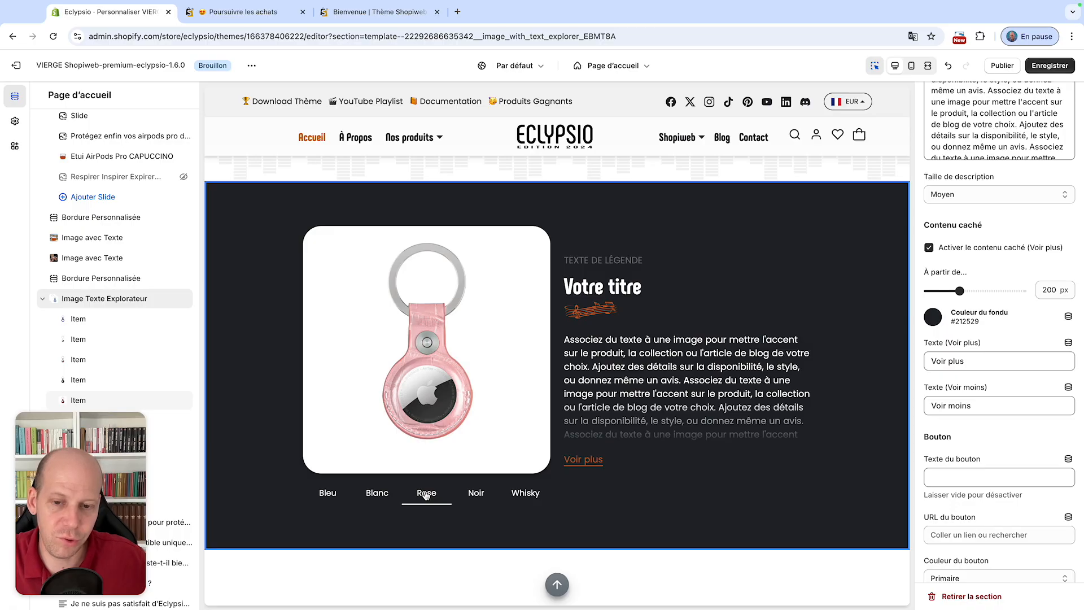
{"action": "left_click", "coordinate": [477, 495]}
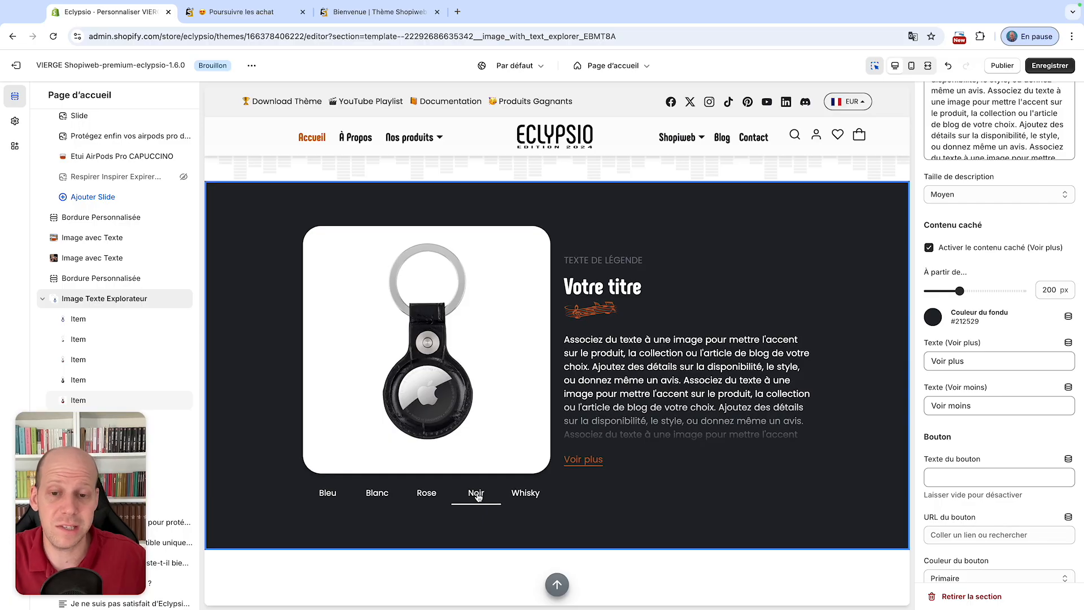
{"action": "left_click", "coordinate": [427, 495]}
{"action": "left_click", "coordinate": [377, 494]}
{"action": "left_click", "coordinate": [337, 495]}
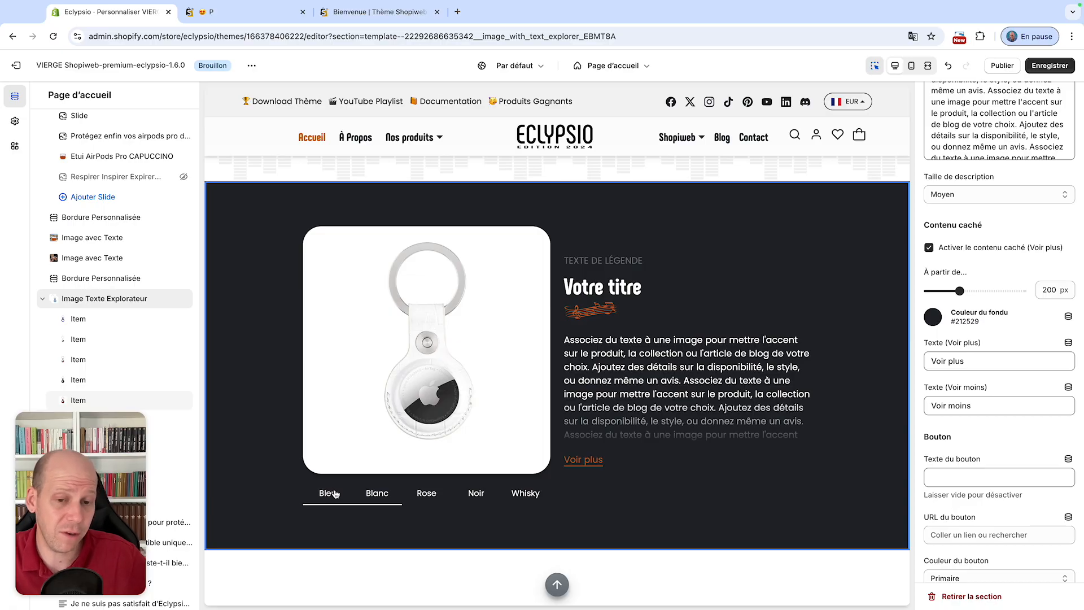
{"action": "left_click", "coordinate": [368, 504]}
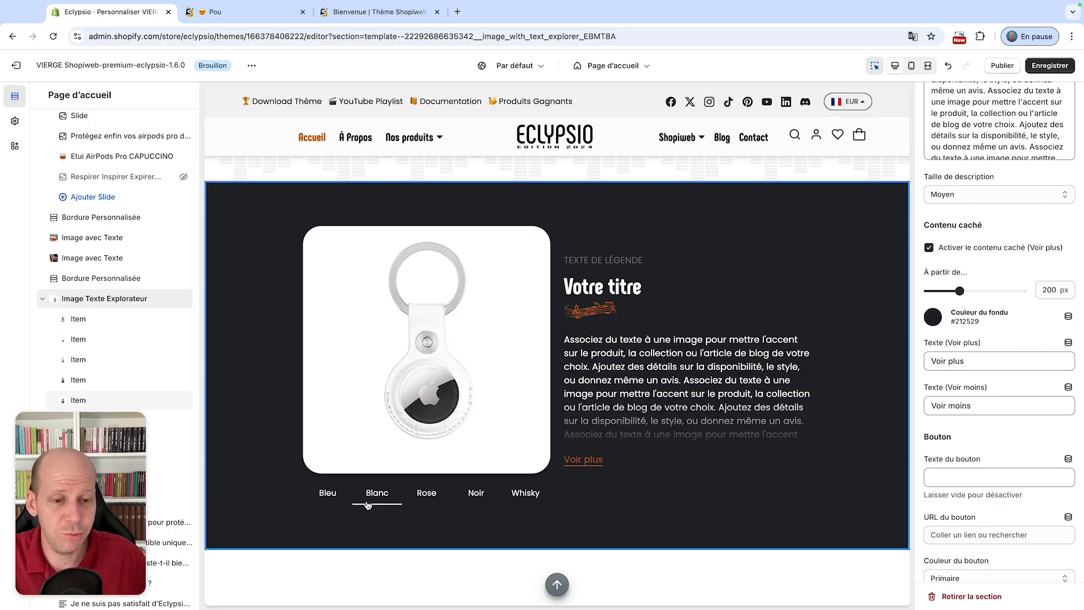